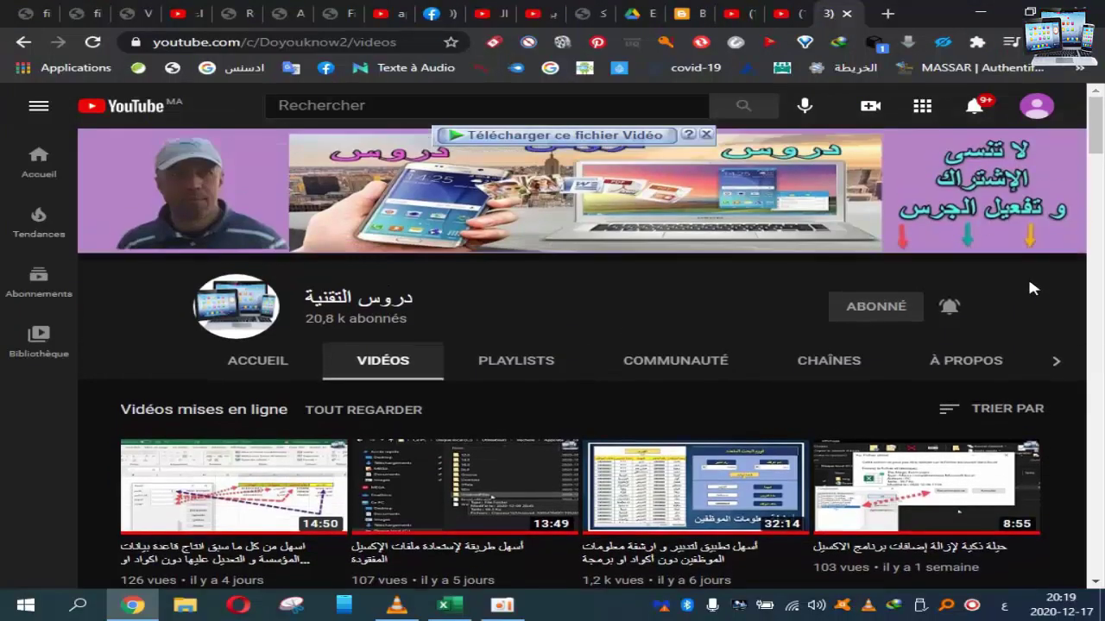
Scroll down through the channel's uploaded tutorials on the Vidéos tab
scroll(1030, 288, "down", 2)
scroll(1030, 289, "down", 2)
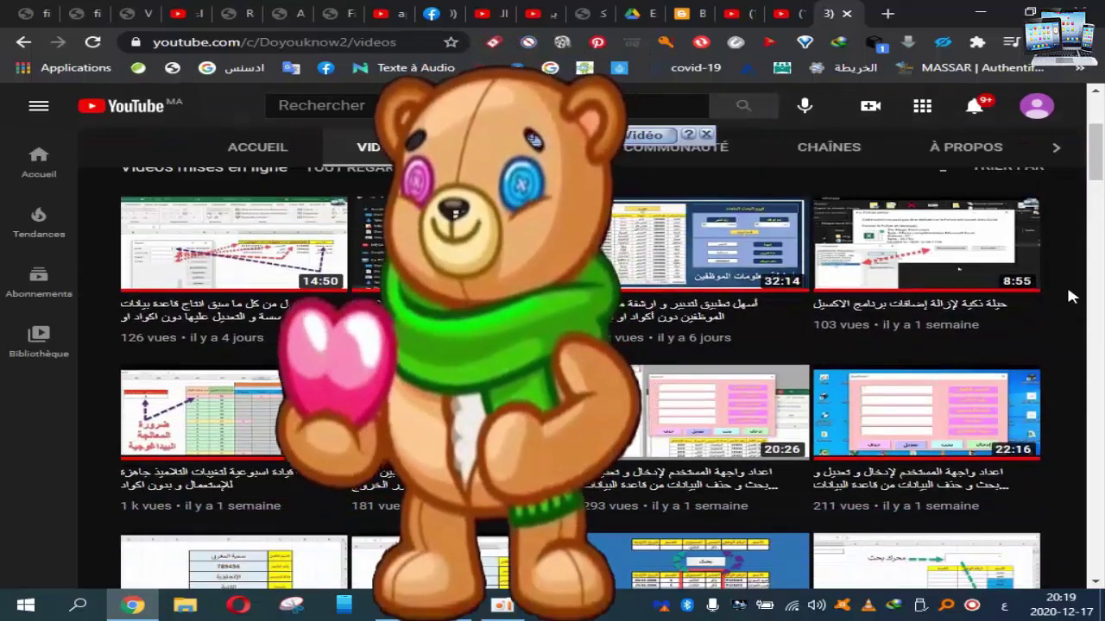
scroll(1069, 293, "down", 1)
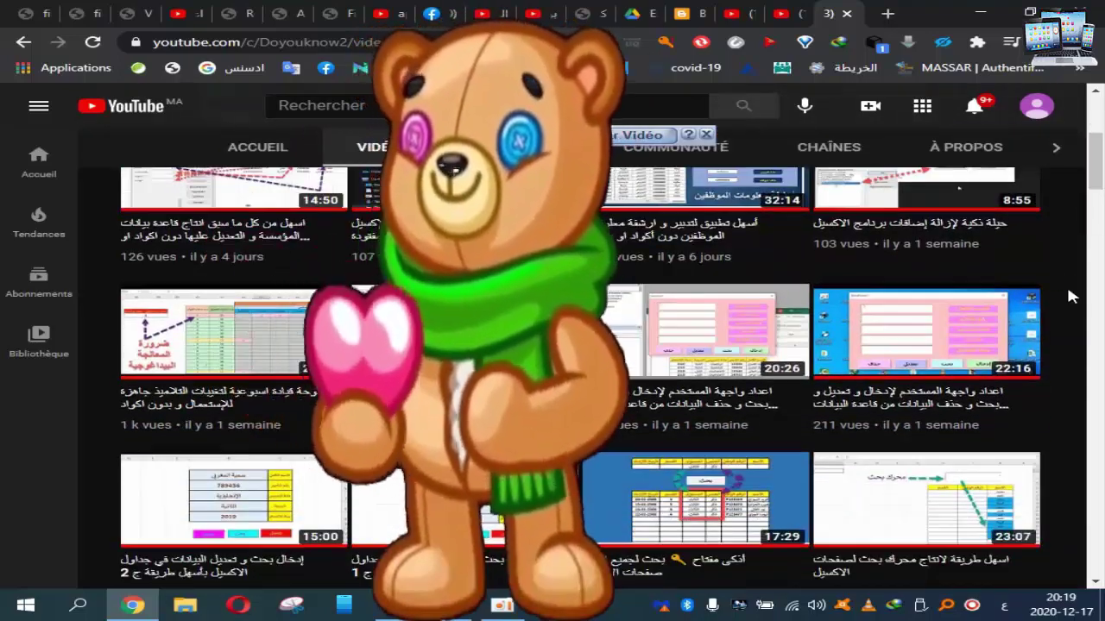
scroll(1069, 296, "down", 1)
scroll(1068, 296, "down", 1)
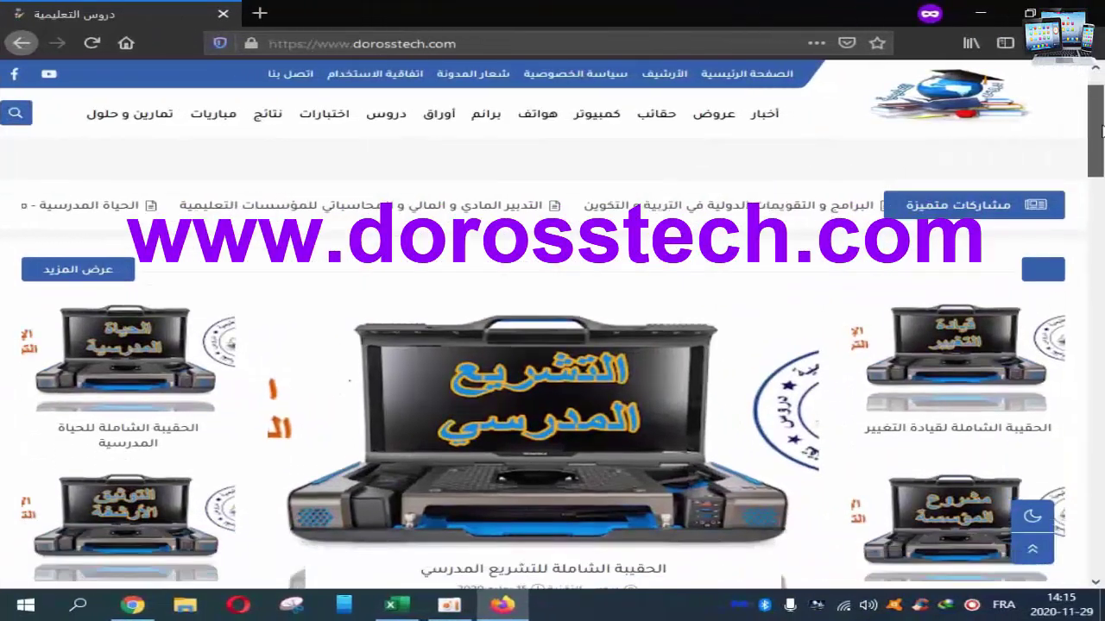
mouse_move(1047, 120)
left_mouse_down()
mouse_move(1098, 242)
mouse_move(1102, 473)
left_mouse_up()
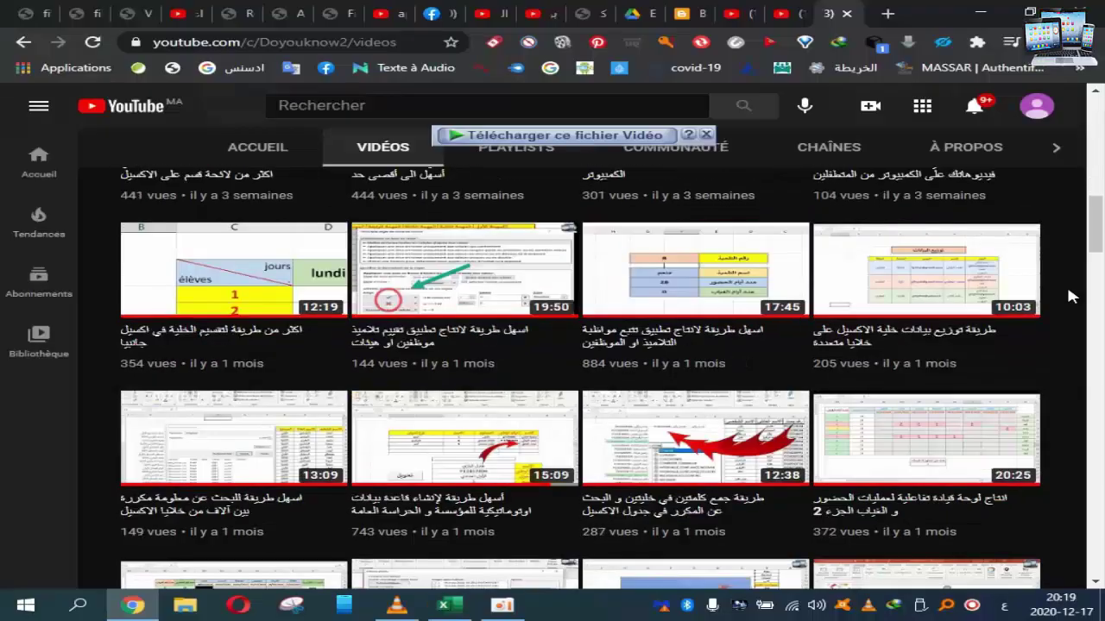
scroll(1069, 295, "down", 3)
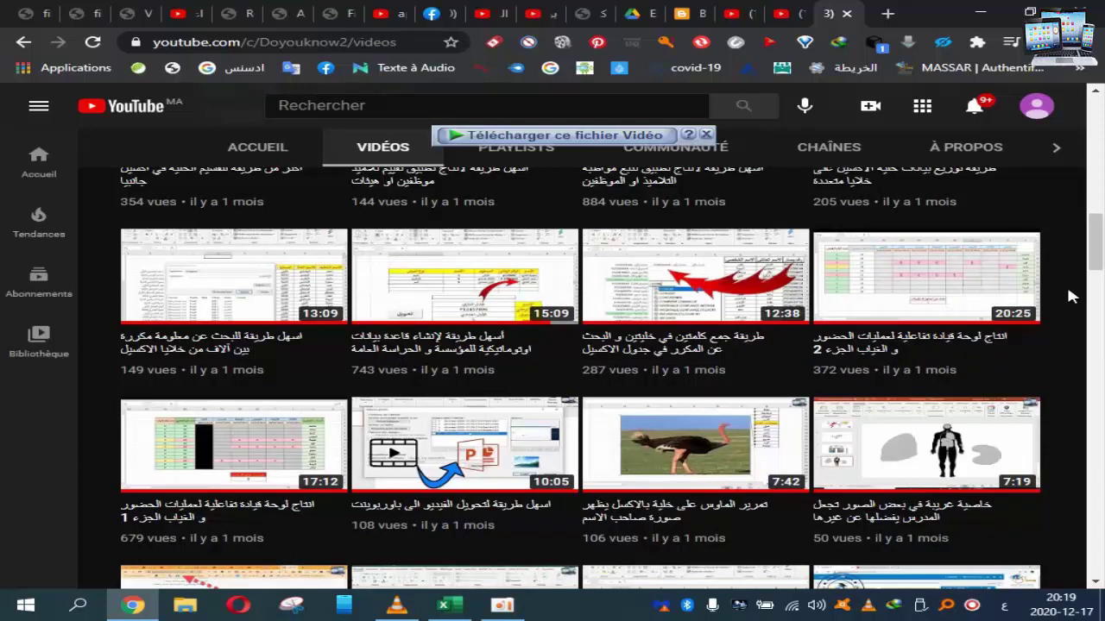
scroll(1070, 296, "down", 1)
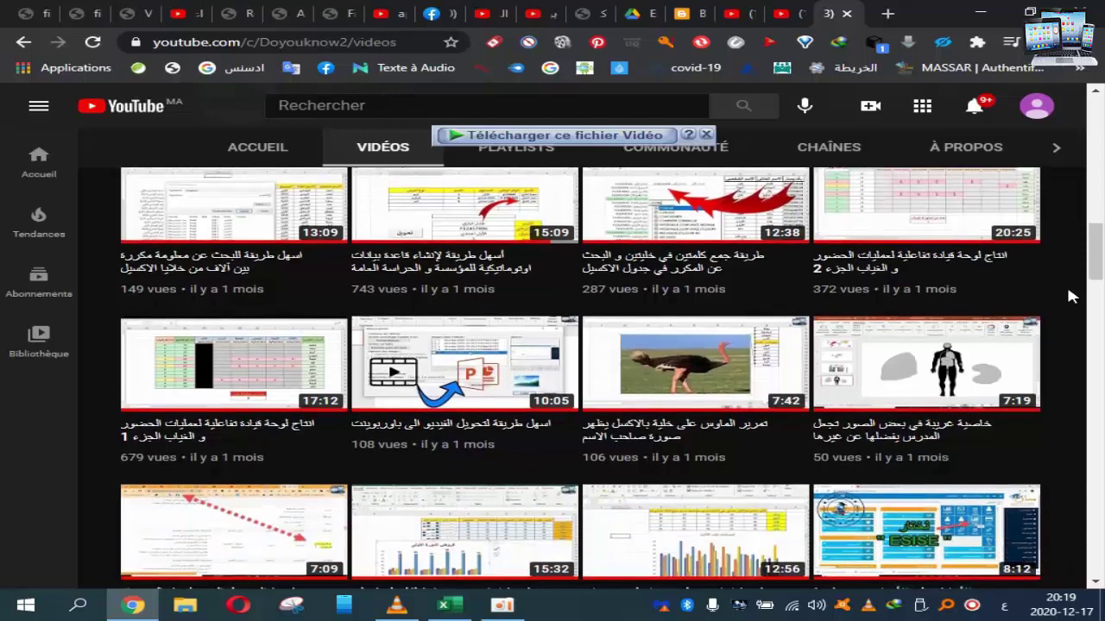
scroll(1071, 296, "down", 1)
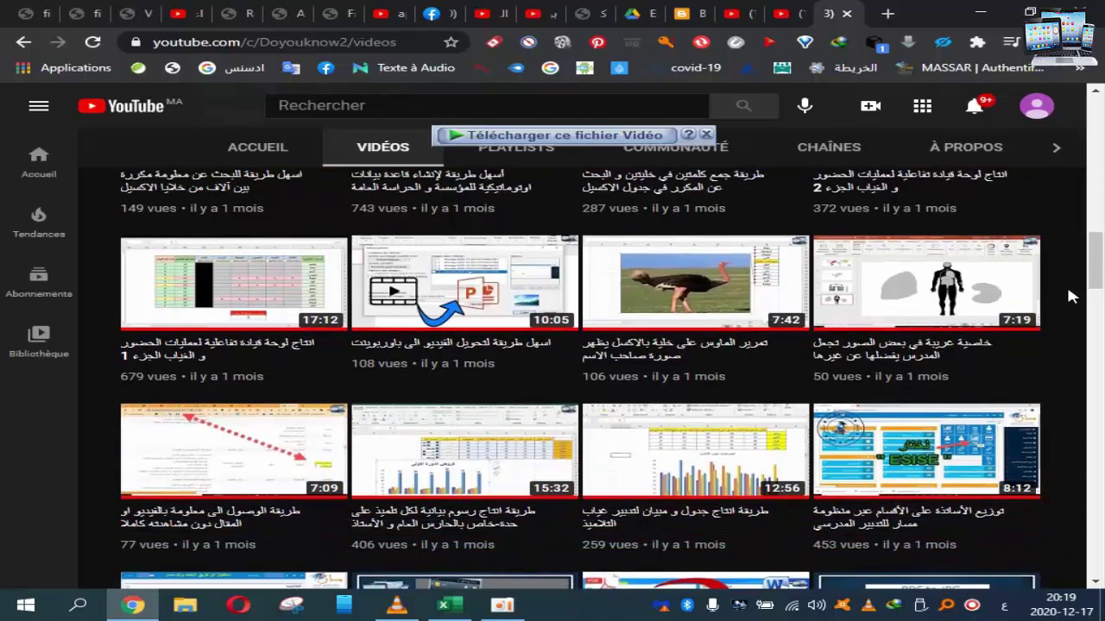
scroll(1070, 296, "down", 1)
scroll(1070, 296, "down", 1)
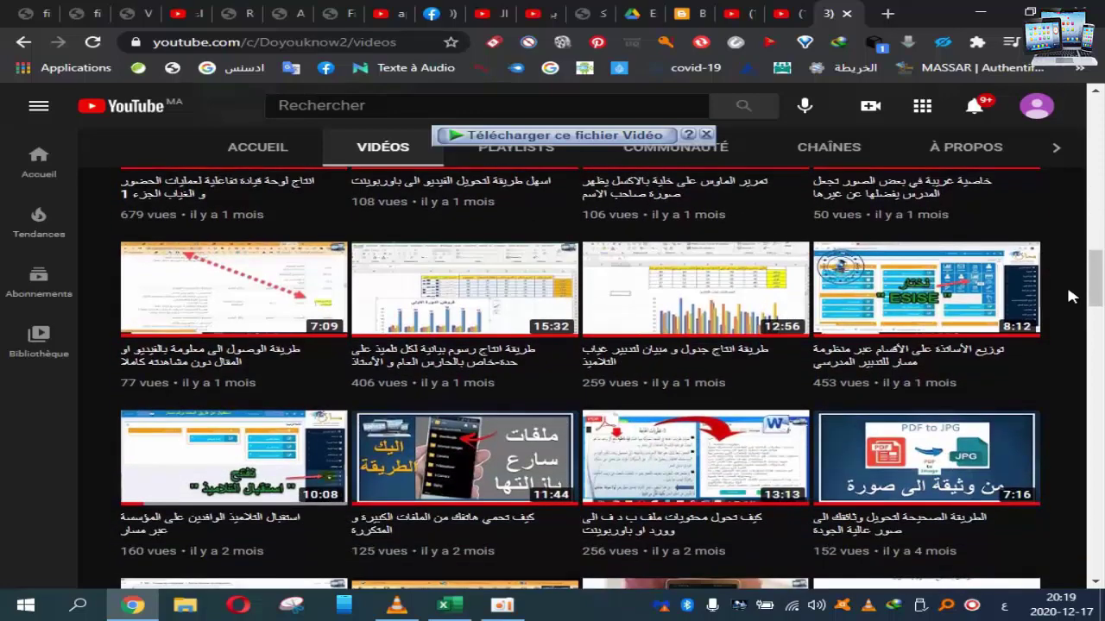
scroll(1070, 296, "down", 2)
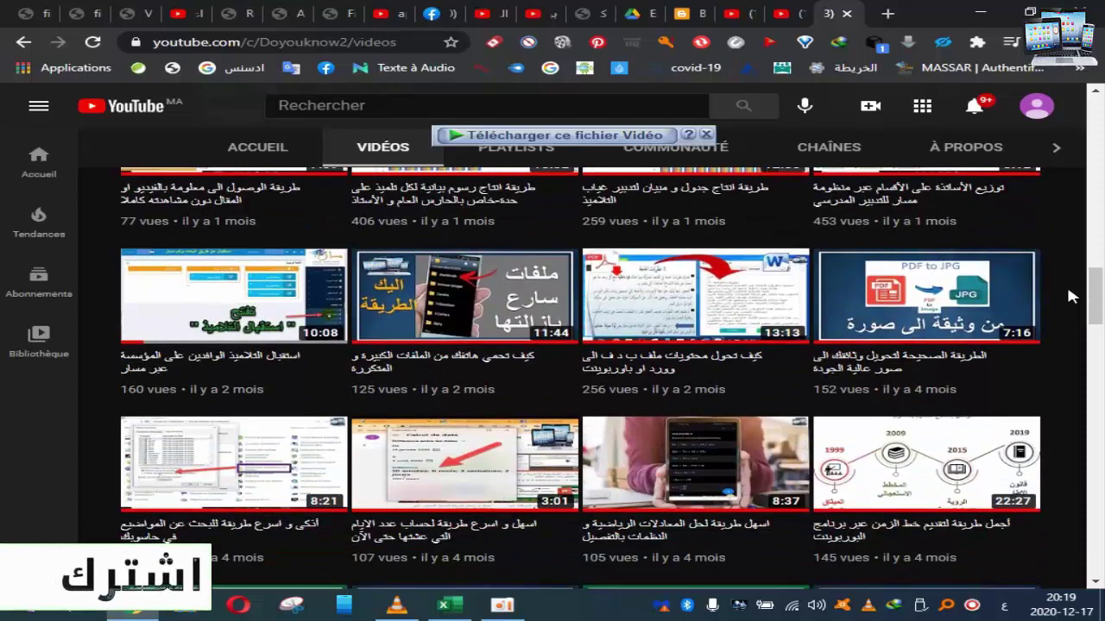
scroll(1071, 296, "down", 2)
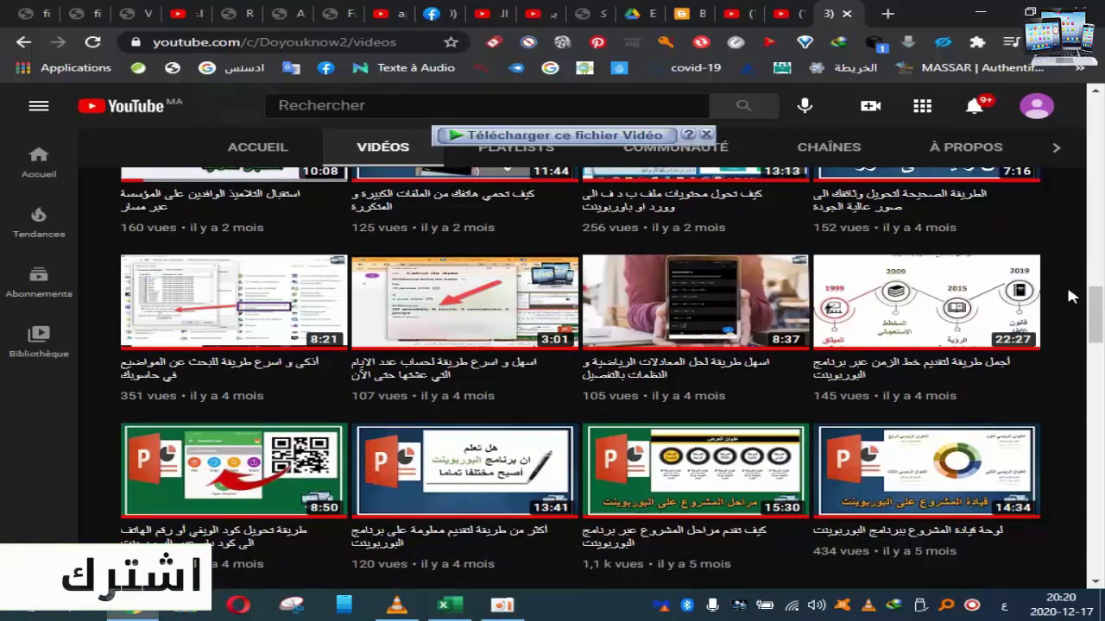
scroll(1070, 296, "down", 1)
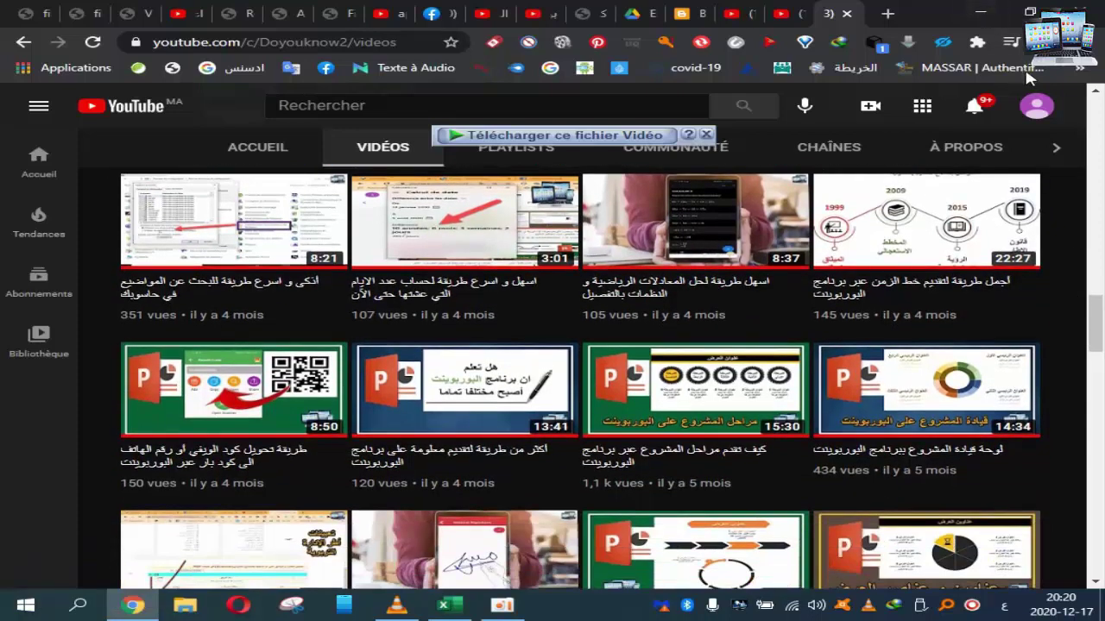
Minimize Chrome and open the ListEleve_20201217.xls workbook from the drives and folders view
left_click(984, 11)
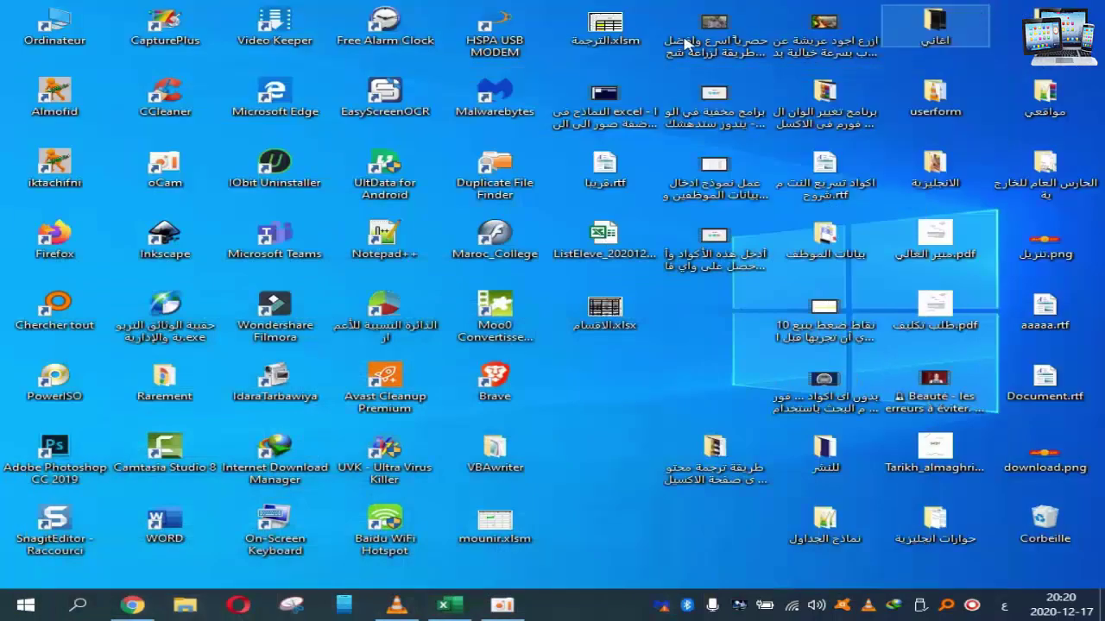
double_click(60, 33)
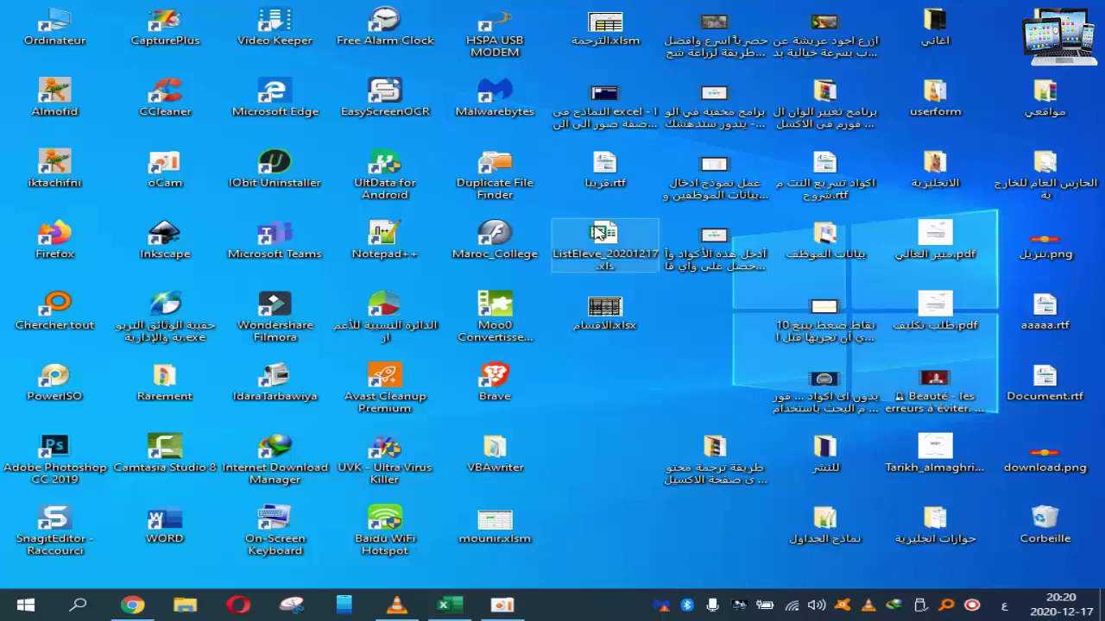
double_click(599, 233)
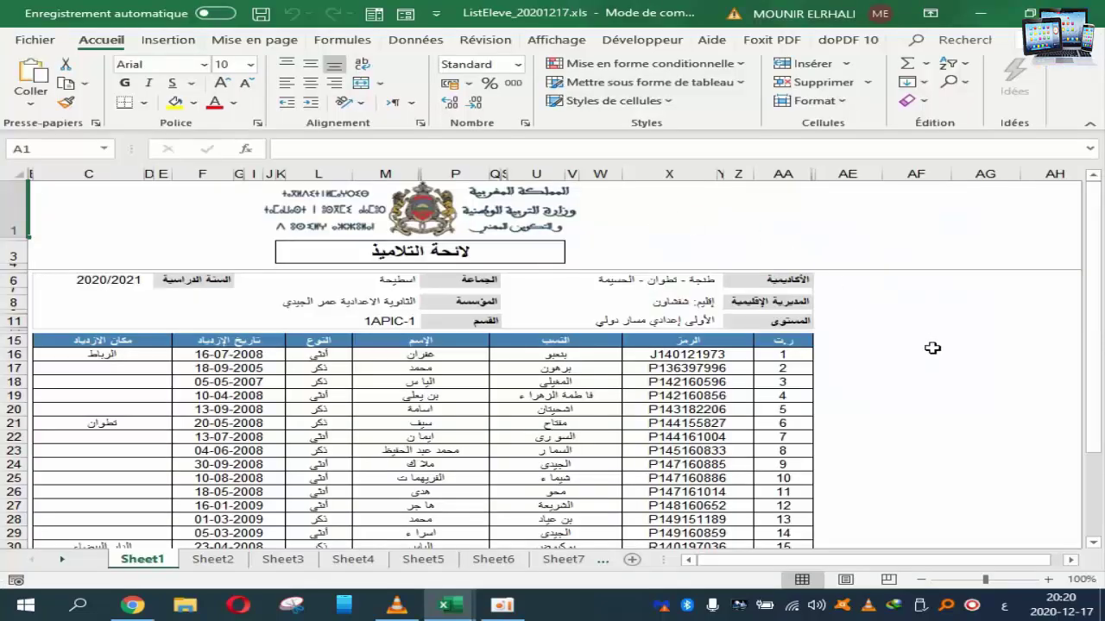
scroll(932, 348, "down", 1)
scroll(932, 348, "down", 1)
scroll(932, 348, "up", 2)
View the class lists 1ASCG-1 through 1ASCG-4 on Sheet2 to Sheet5
left_click(224, 560)
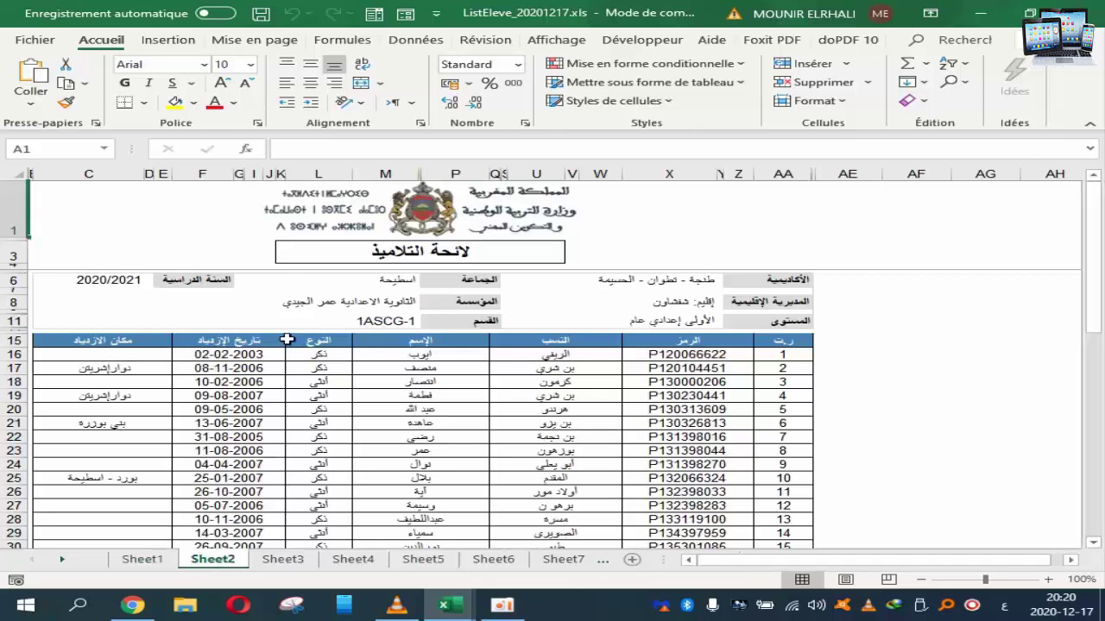
left_click(285, 559)
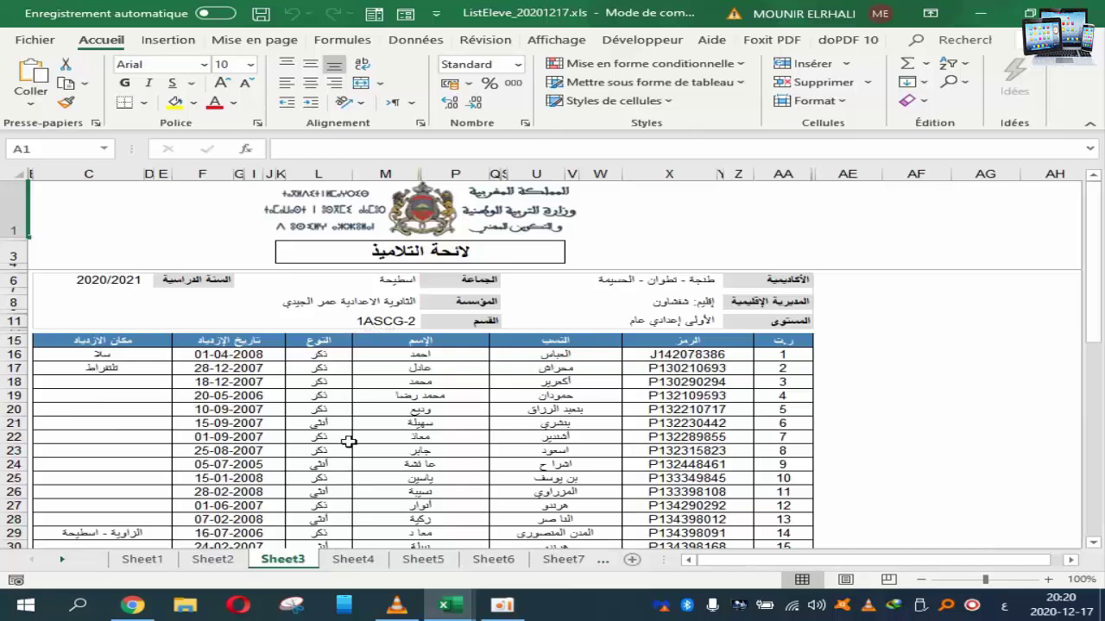
left_click(353, 559)
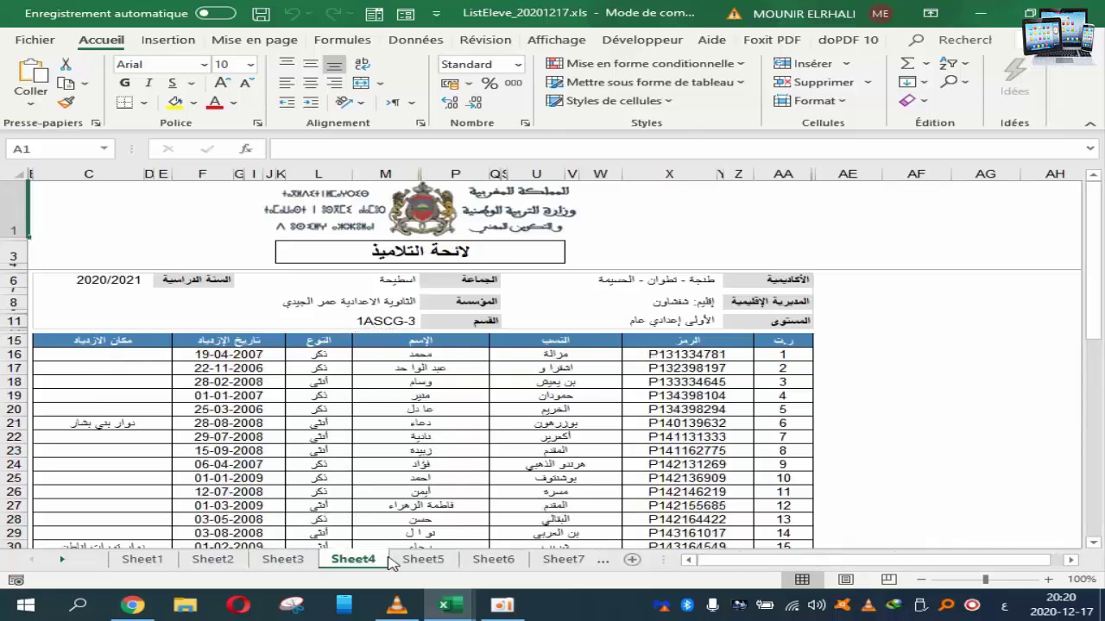
left_click(427, 561)
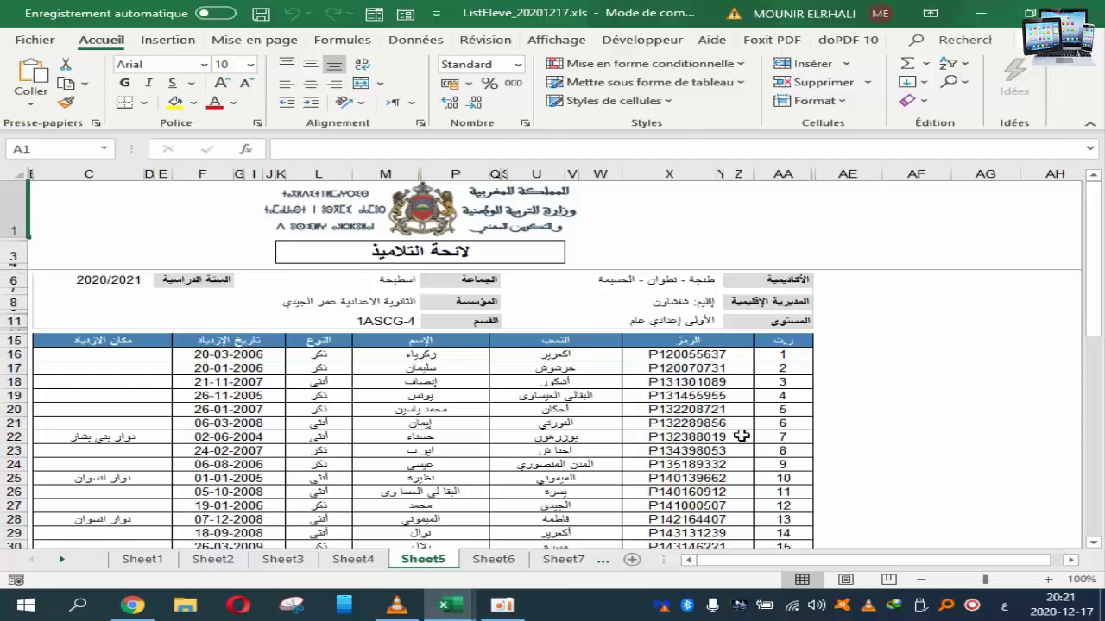
Select the student name and surname columns M15:U26 on Sheet5
left_click(685, 342)
left_click(557, 312)
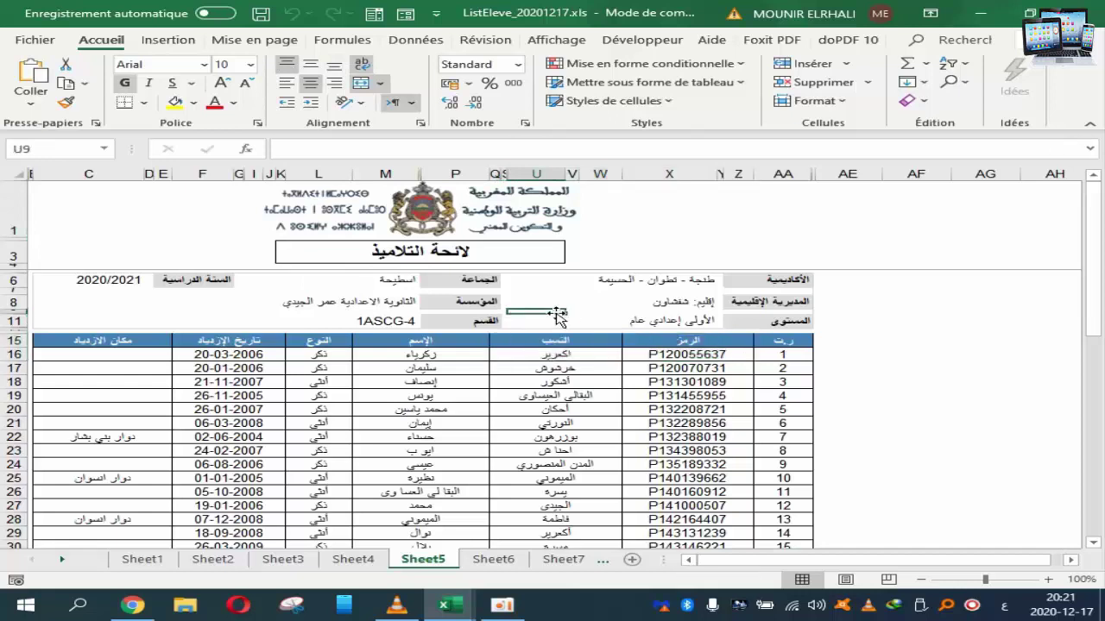
left_click_drag(556, 343, 442, 355)
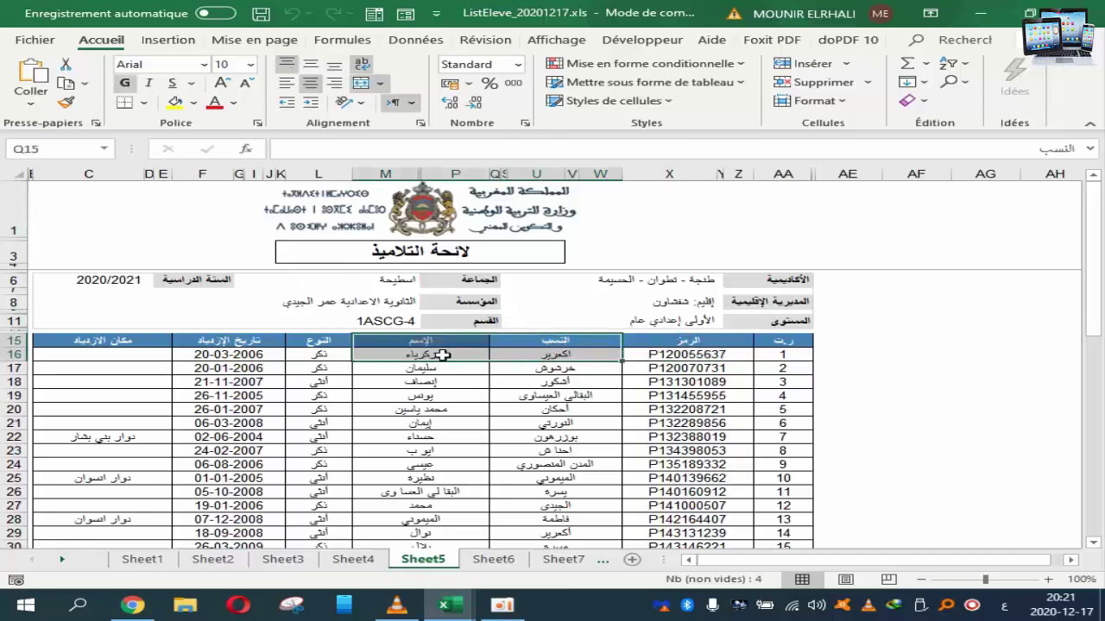
left_click_drag(544, 345, 463, 494)
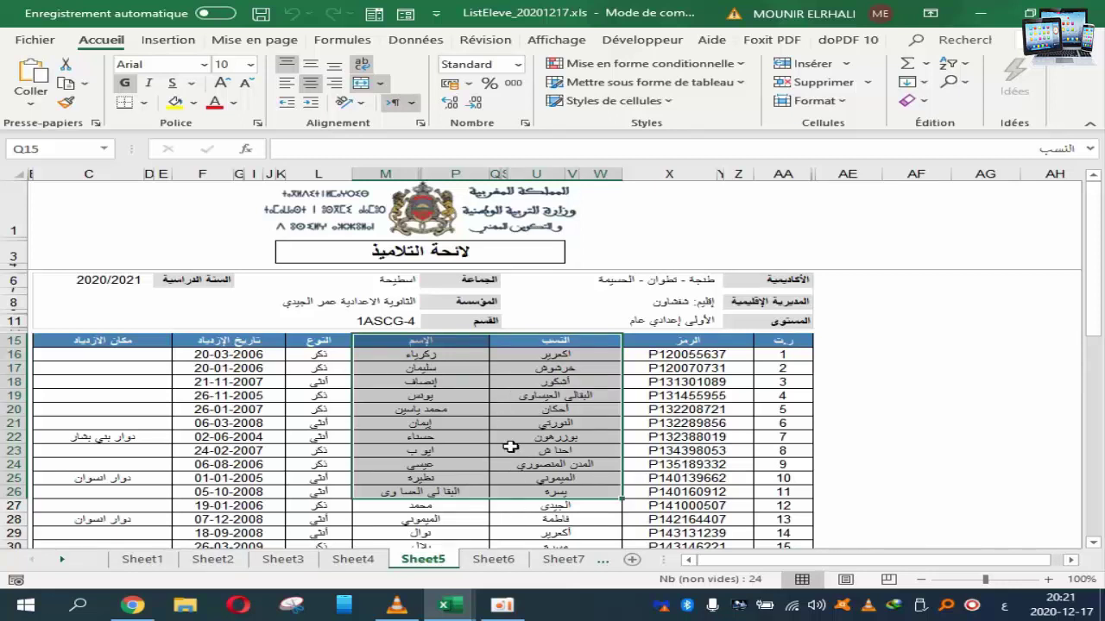
View the 1ASCG-5 list on Sheet6, then go back through Sheet4 to Sheet3's 1ASCG-2 list
left_click(496, 560)
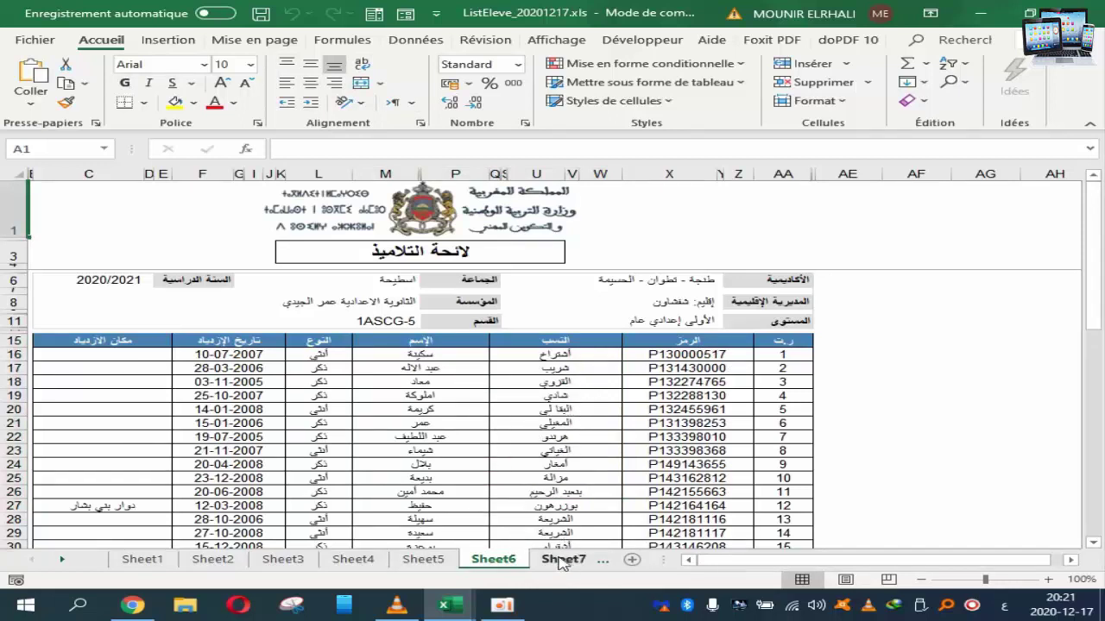
left_click(423, 561)
left_click(353, 561)
left_click(283, 560)
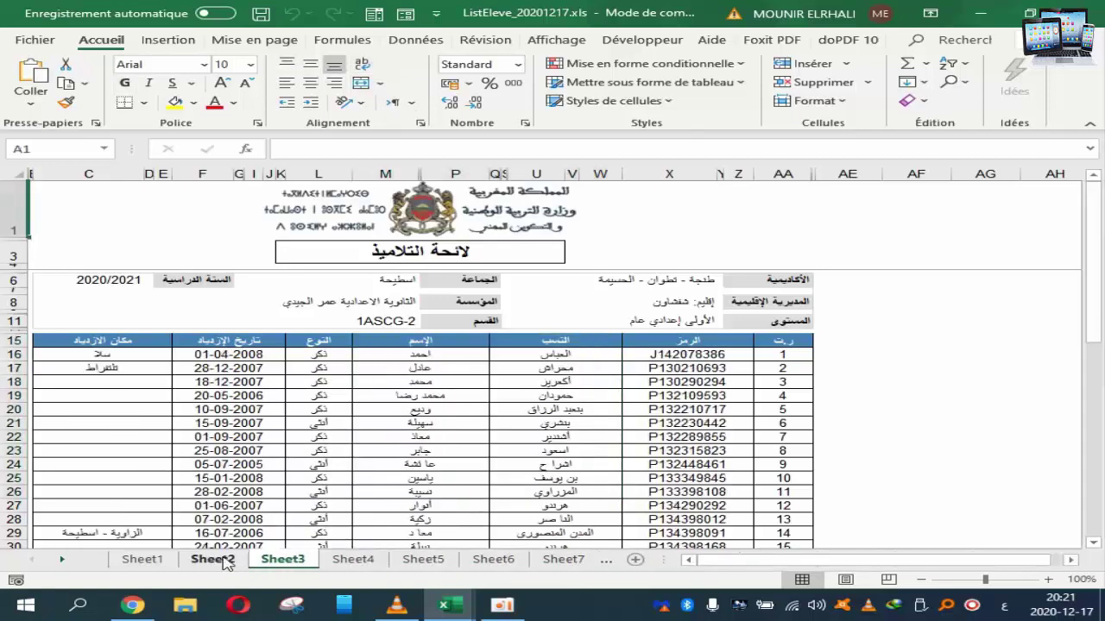
left_click(212, 560)
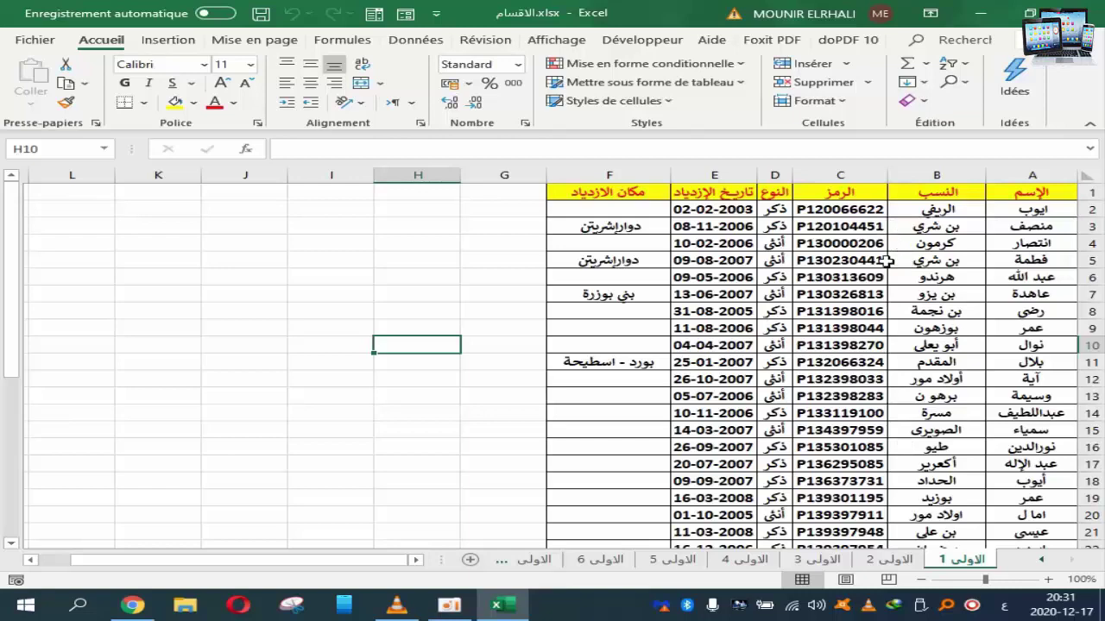
left_click(902, 560)
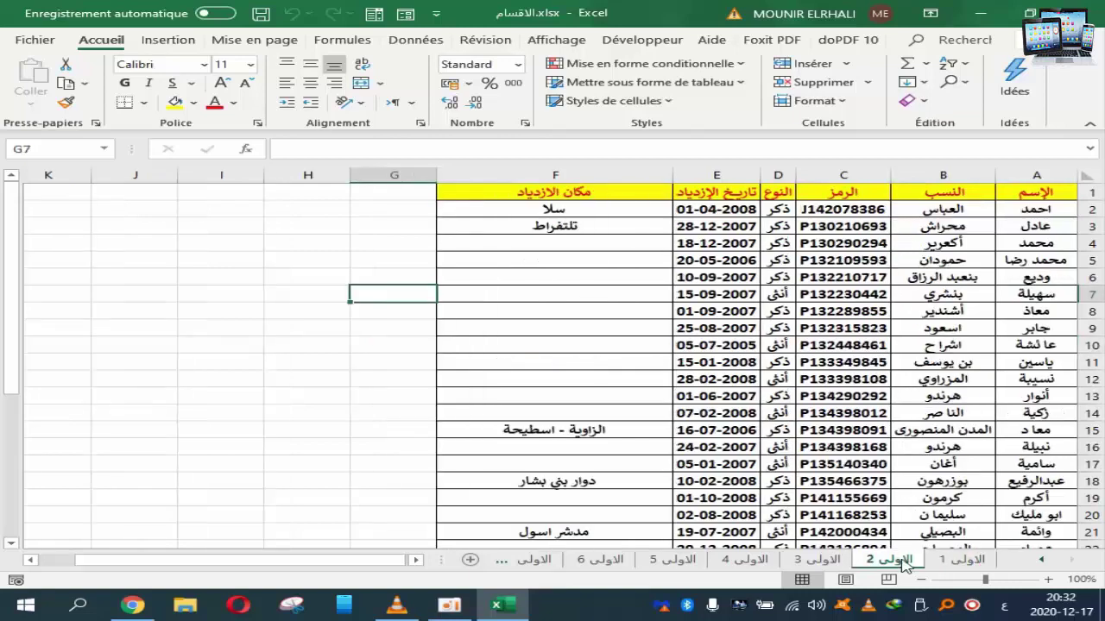
left_click(822, 561)
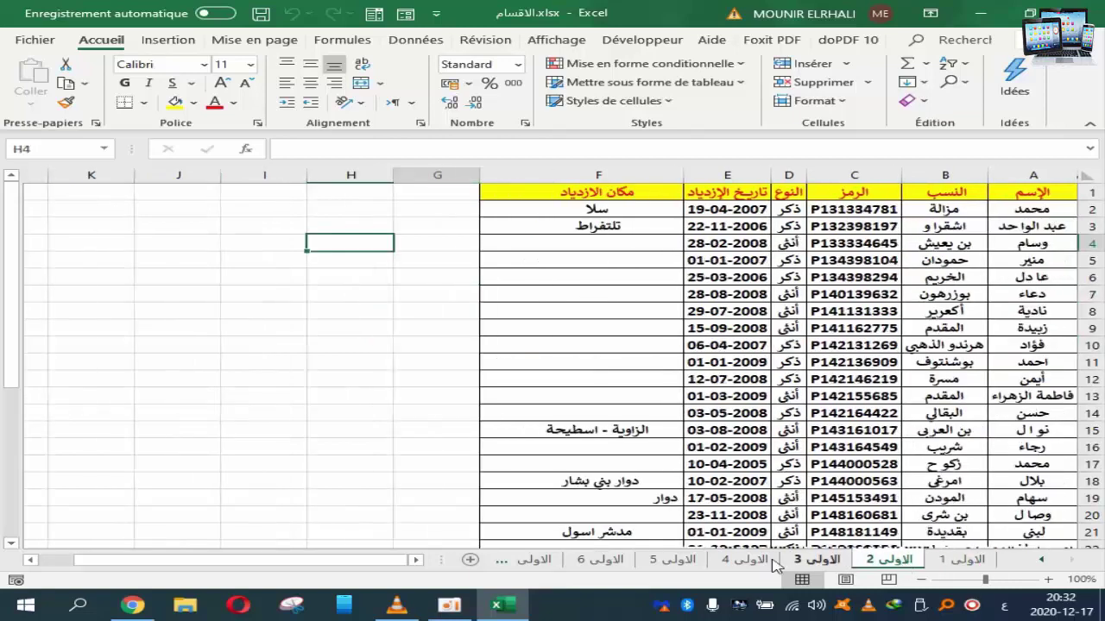
left_click(730, 561)
left_click(673, 560)
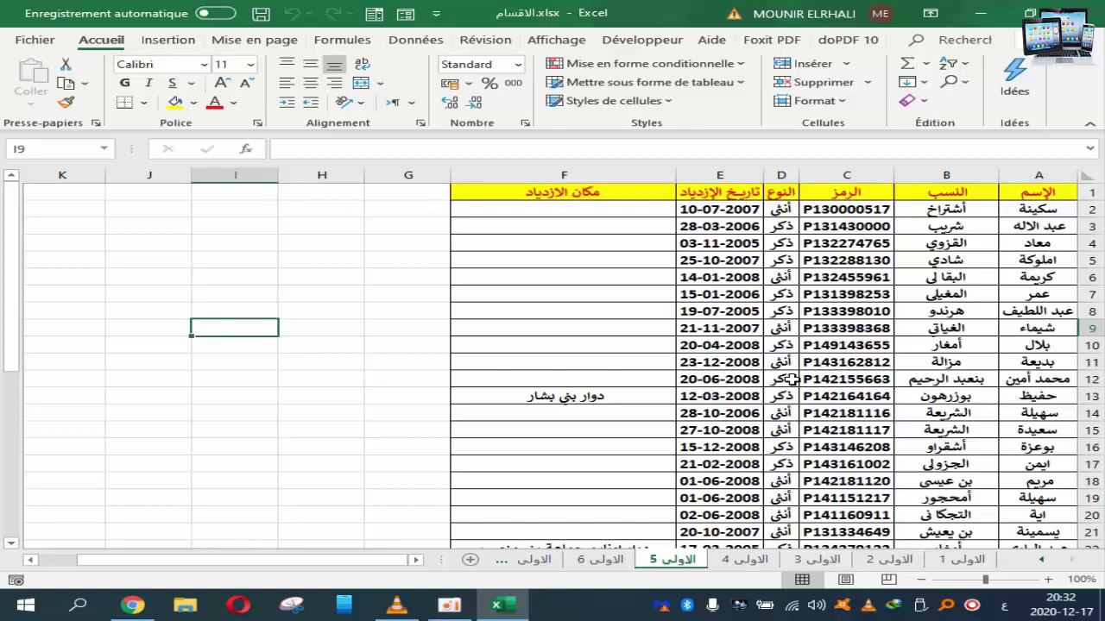
left_click(953, 563)
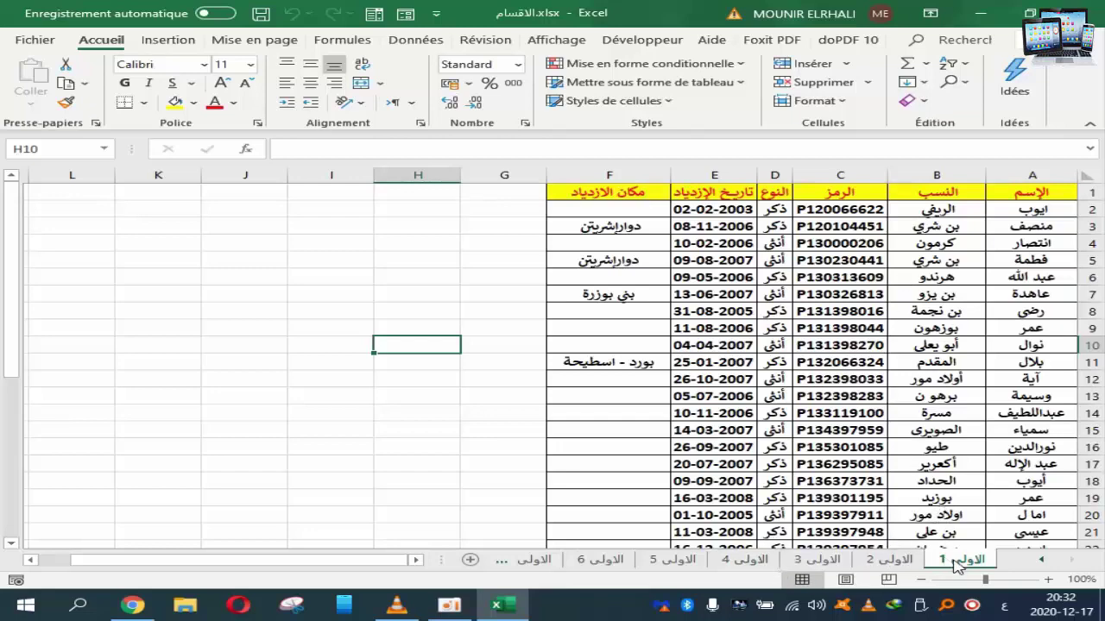
left_click(891, 560)
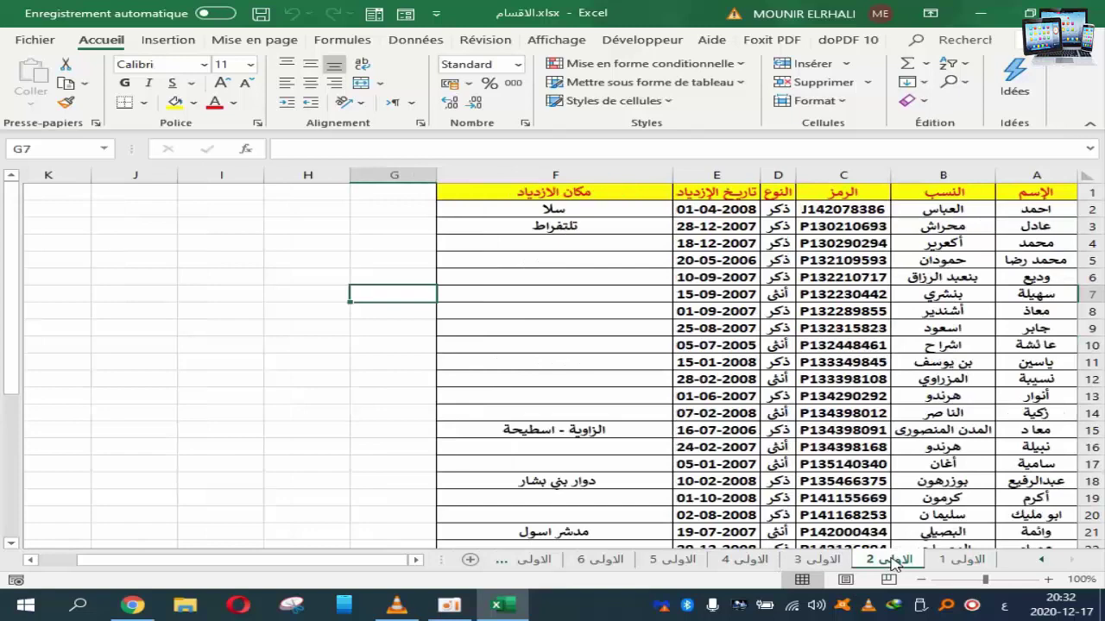
left_click(822, 560)
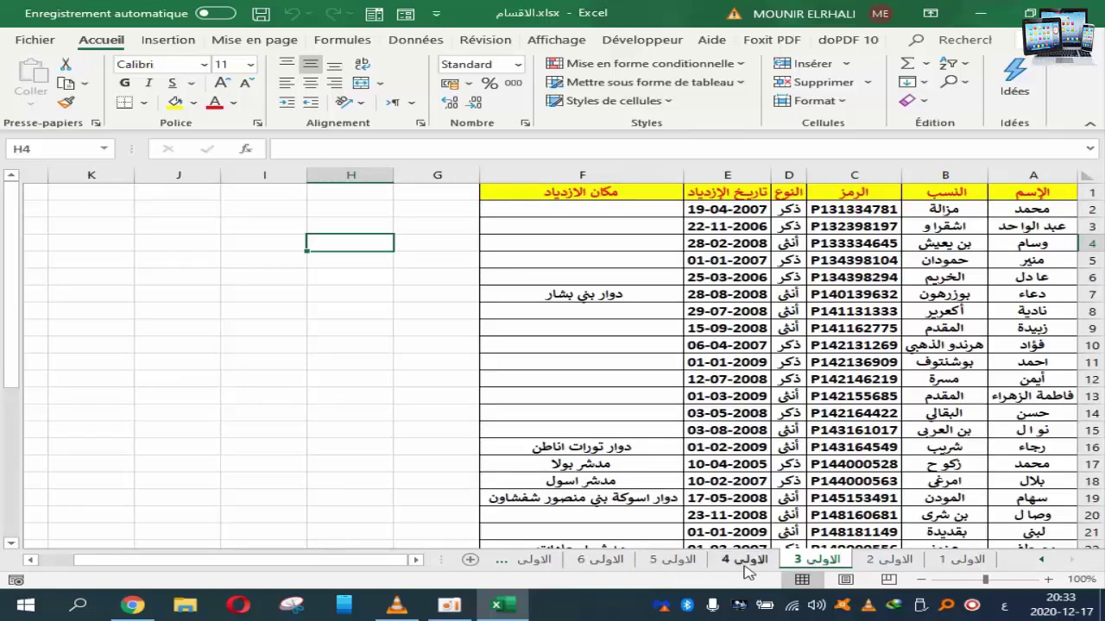
left_click(963, 560)
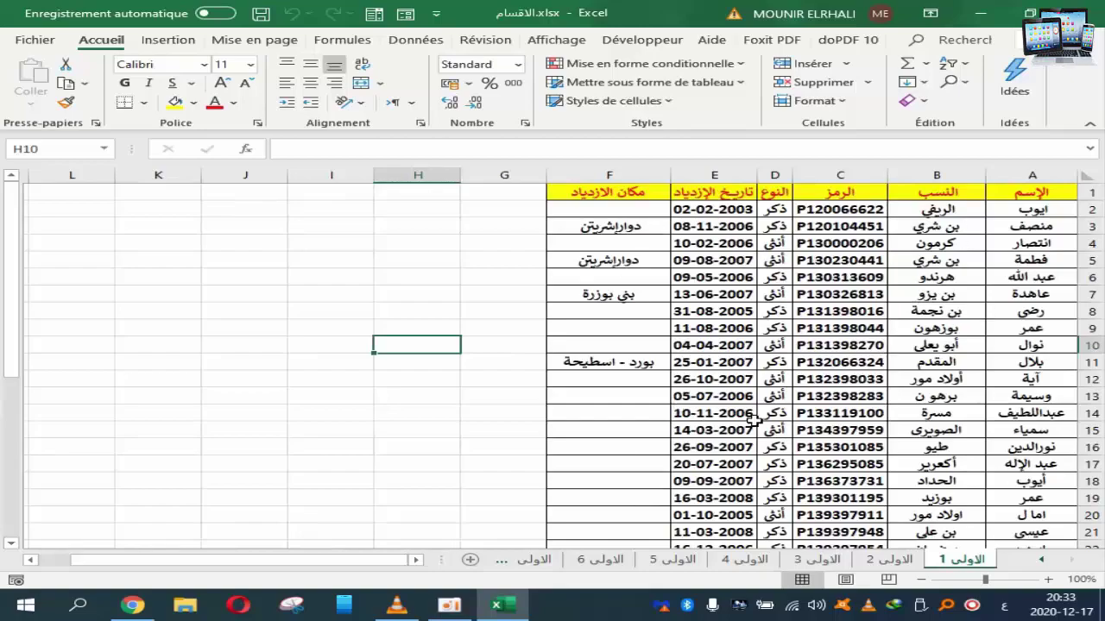
left_click(630, 313)
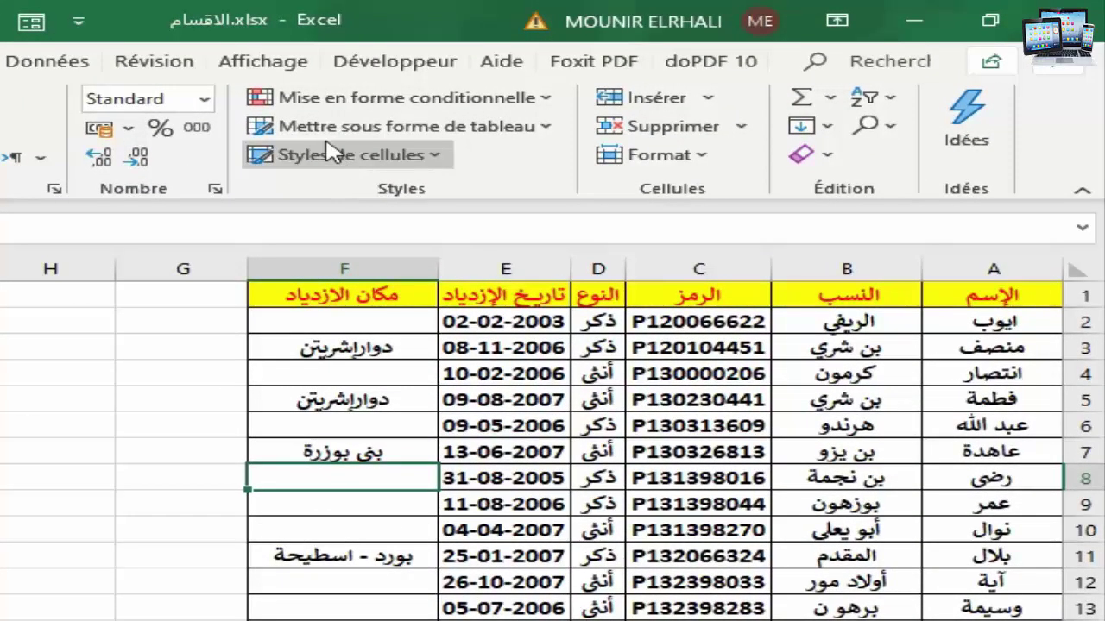
Format the first class's list A1:F38 as a light orange table with headers
left_click(552, 136)
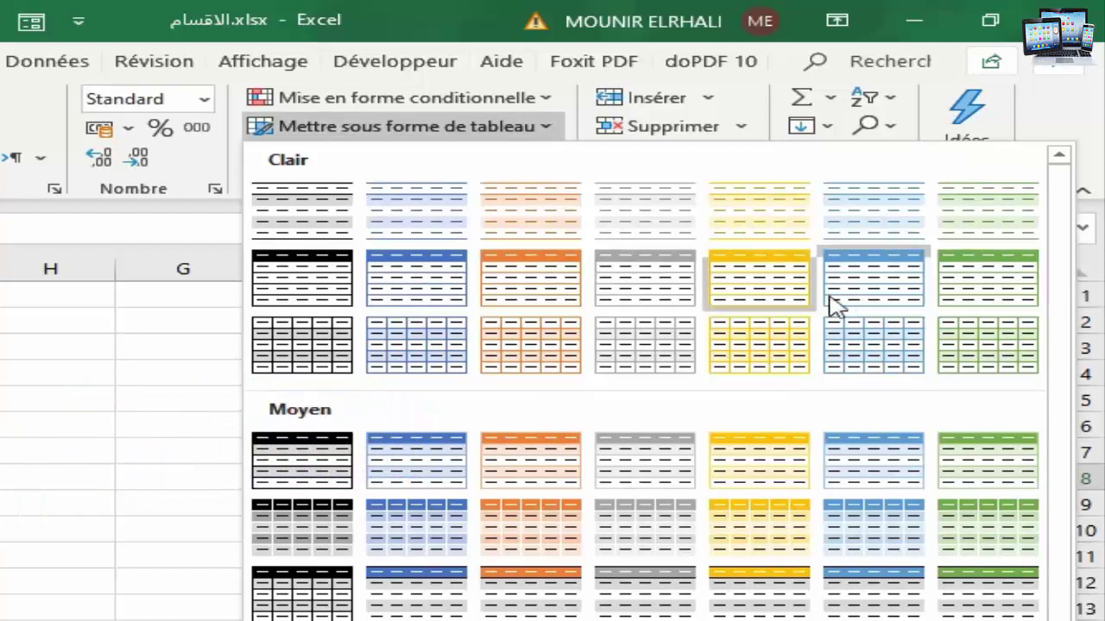
left_click(531, 280)
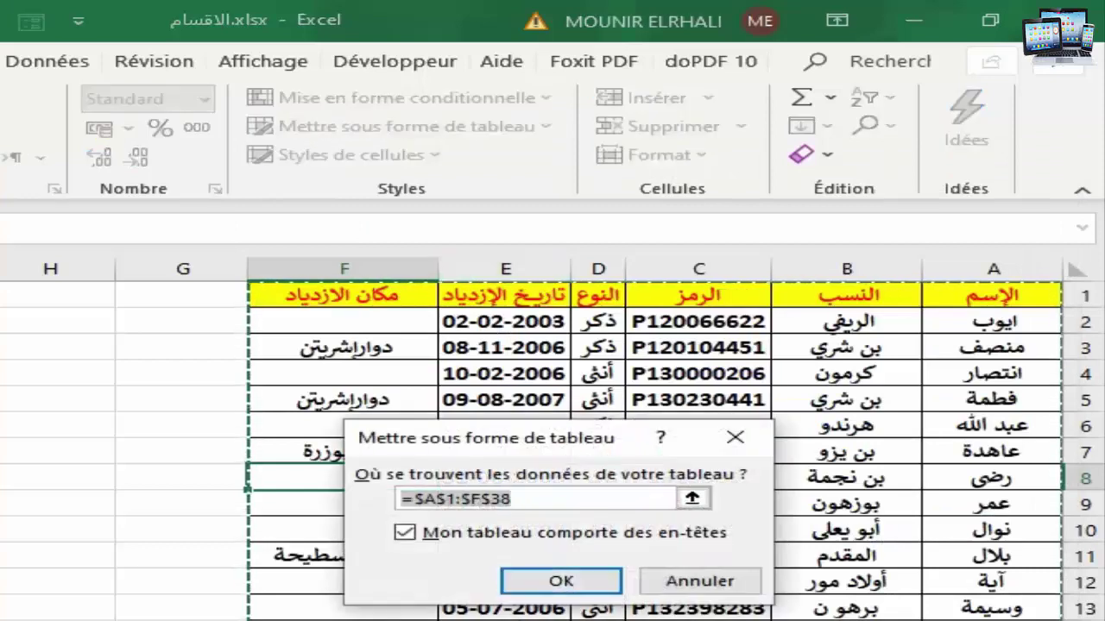
left_click(552, 580)
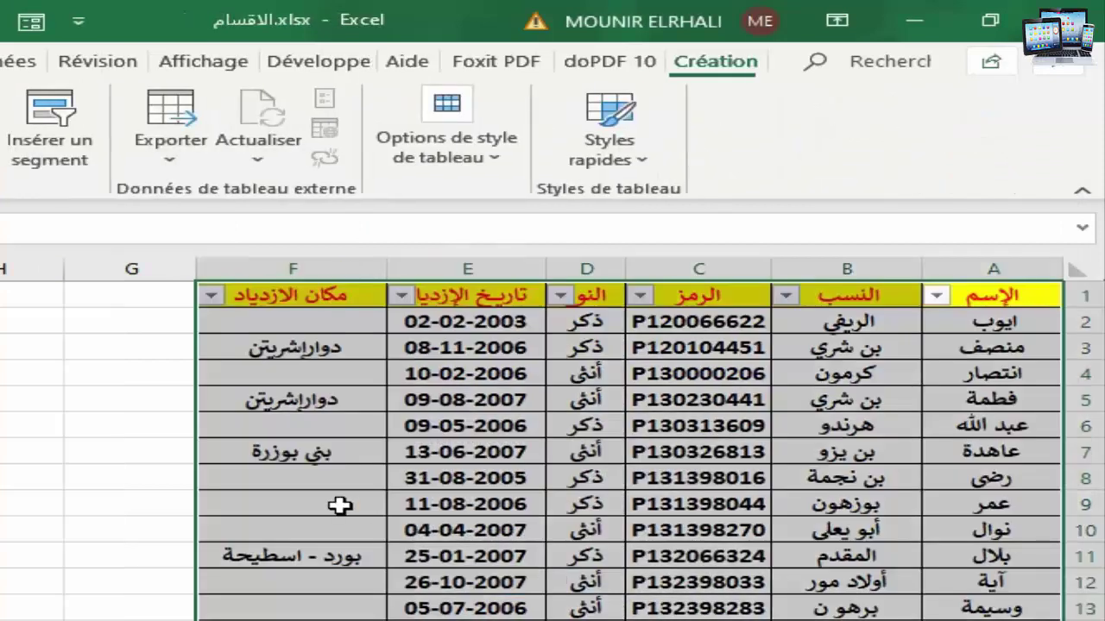
left_click(50, 497)
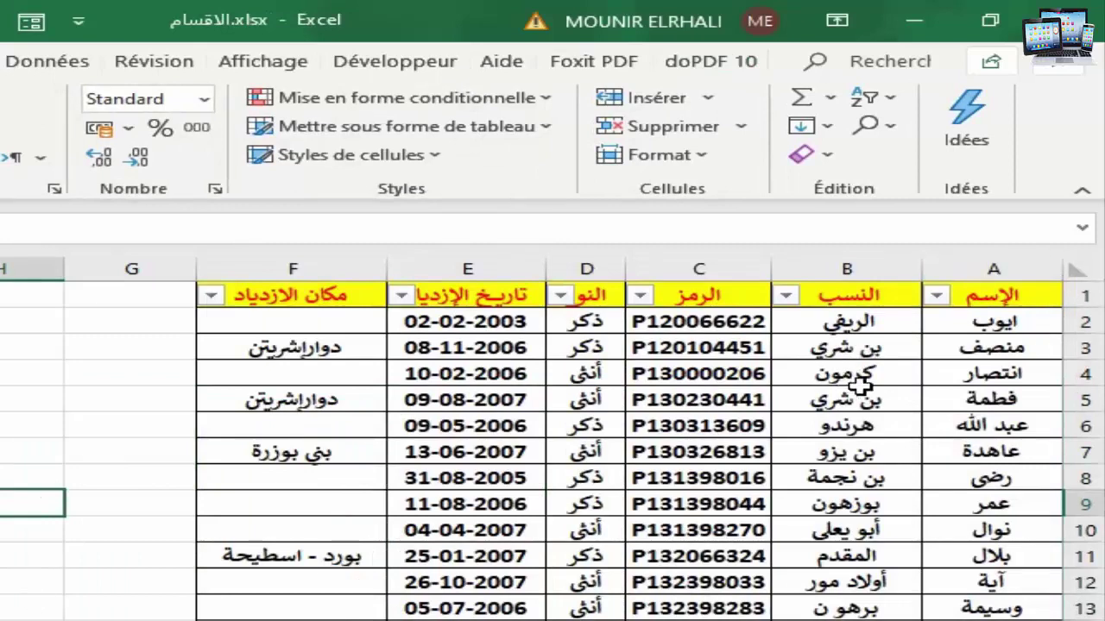
Check column A's filter list without filtering, then move to sheet الاولى 2
left_click(938, 294)
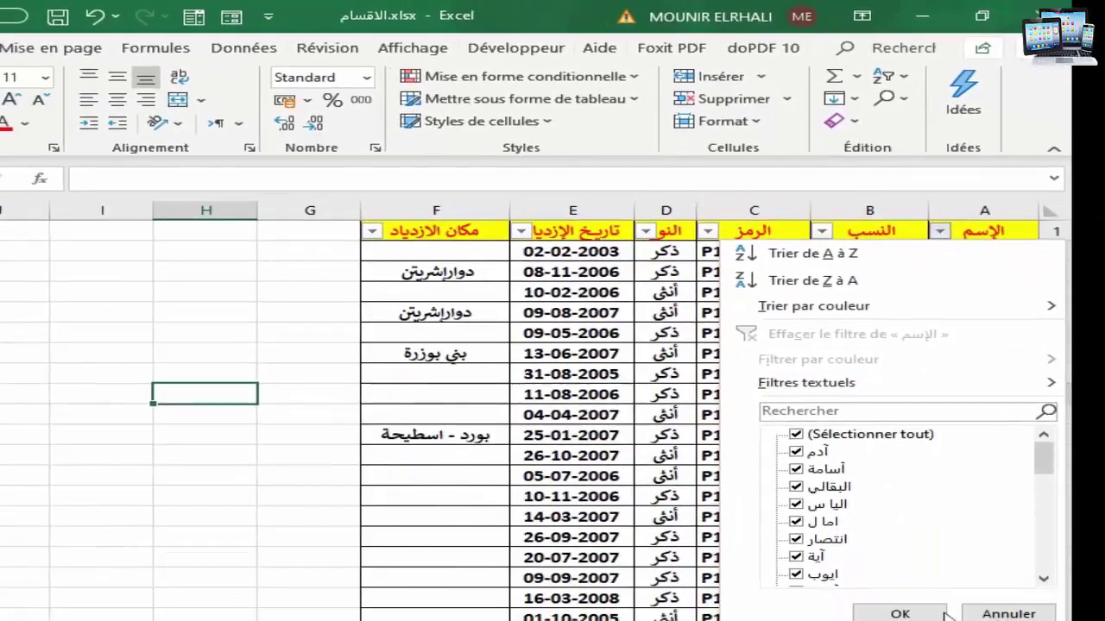
left_click(945, 614)
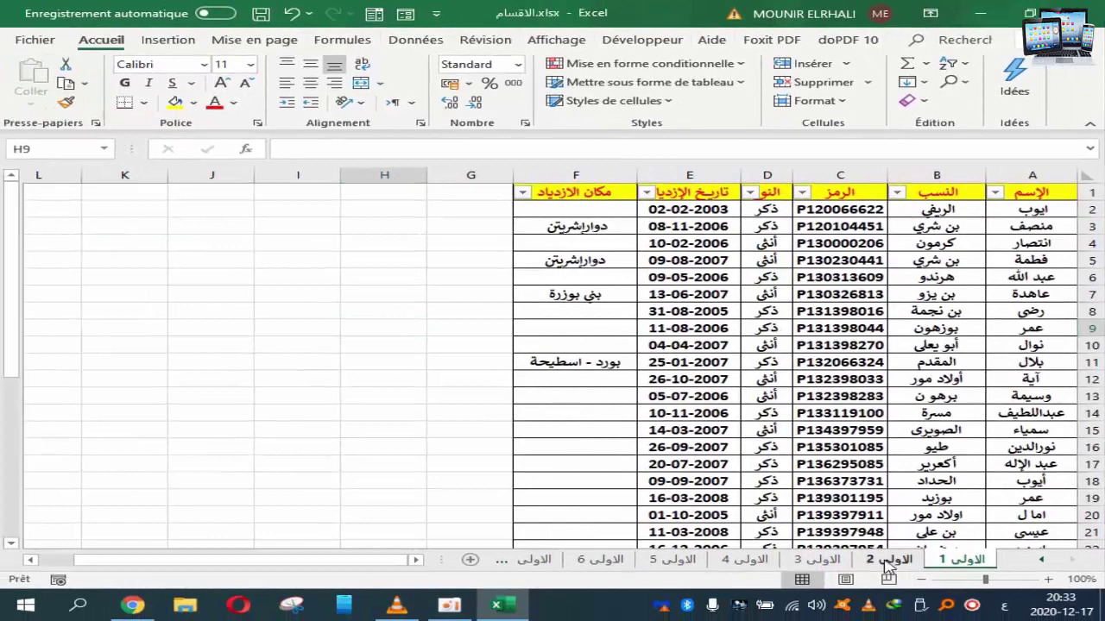
left_click(889, 561)
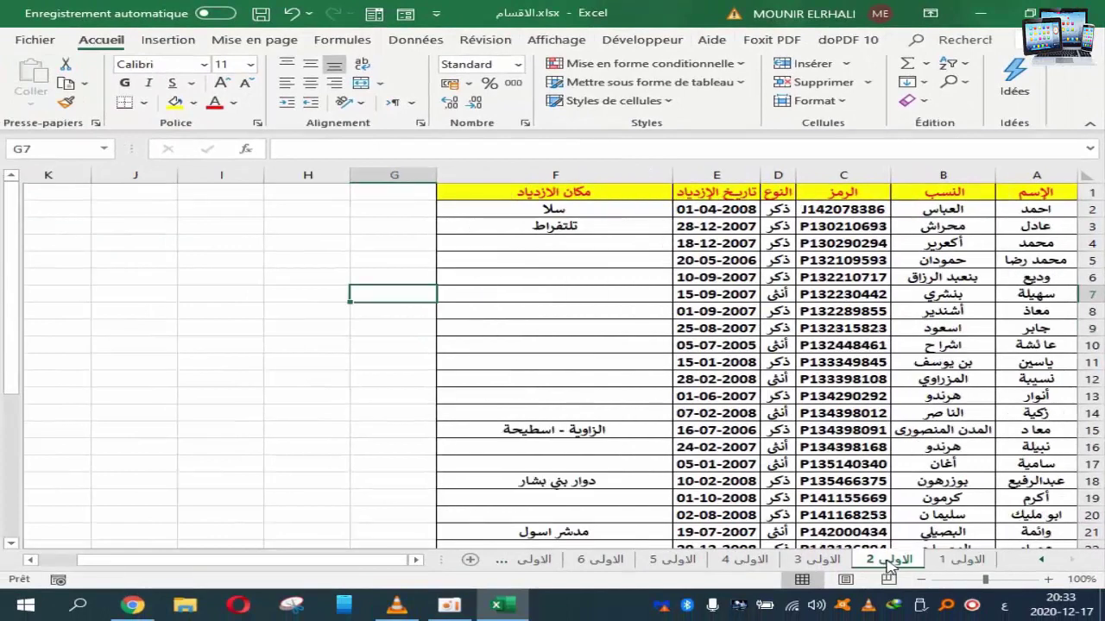
Format the second class's list A1:F35 as a light orange table with headers
left_click(584, 274)
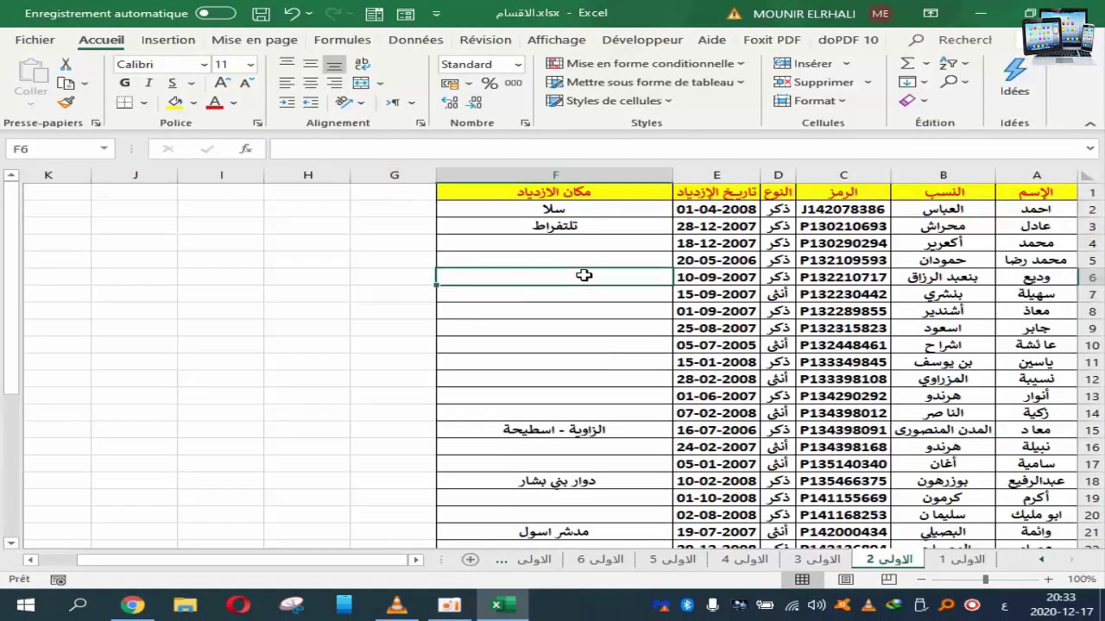
left_click(742, 84)
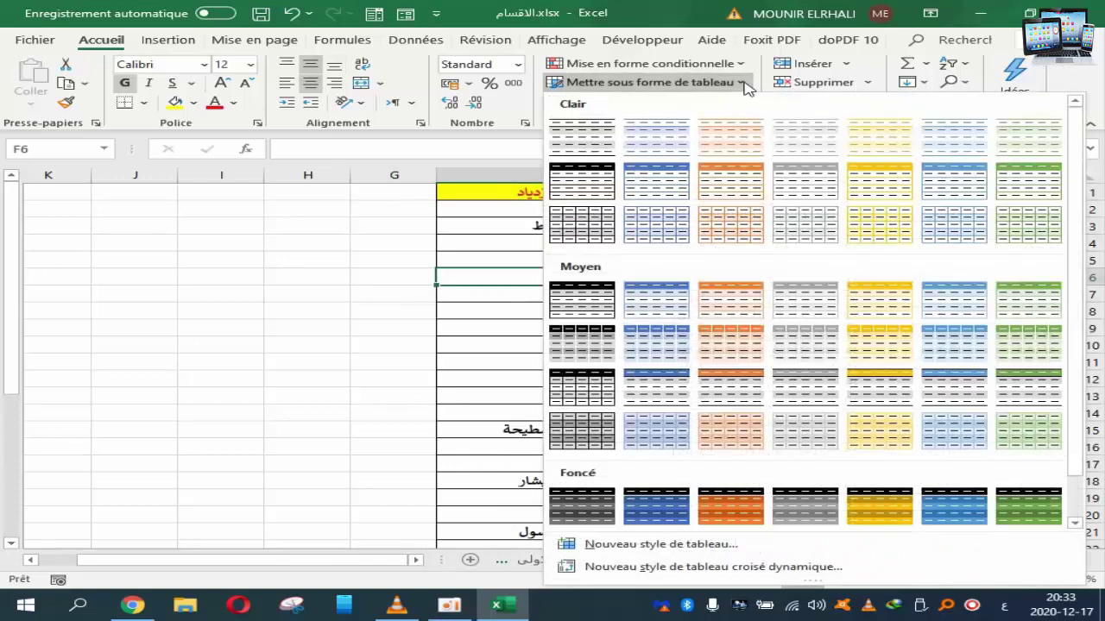
left_click(728, 181)
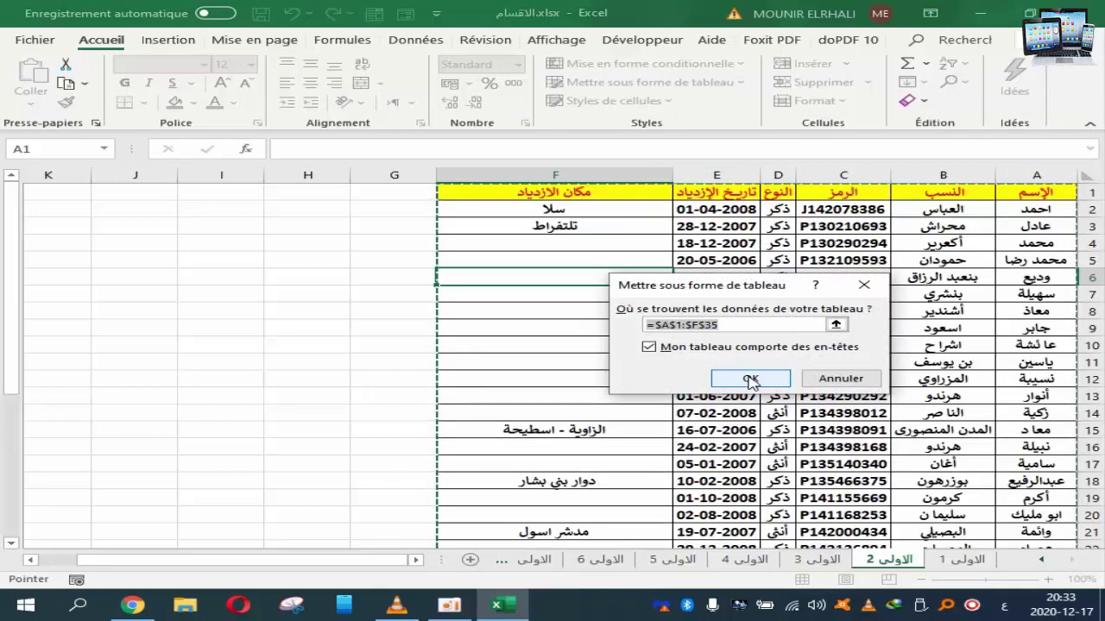
left_click(750, 381)
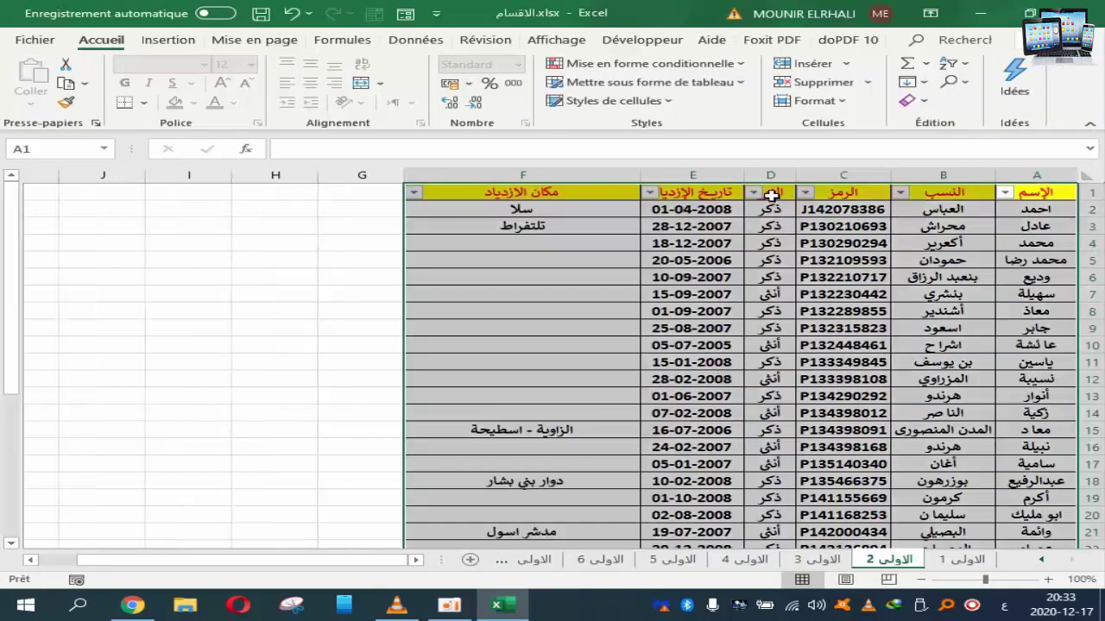
left_click(293, 414)
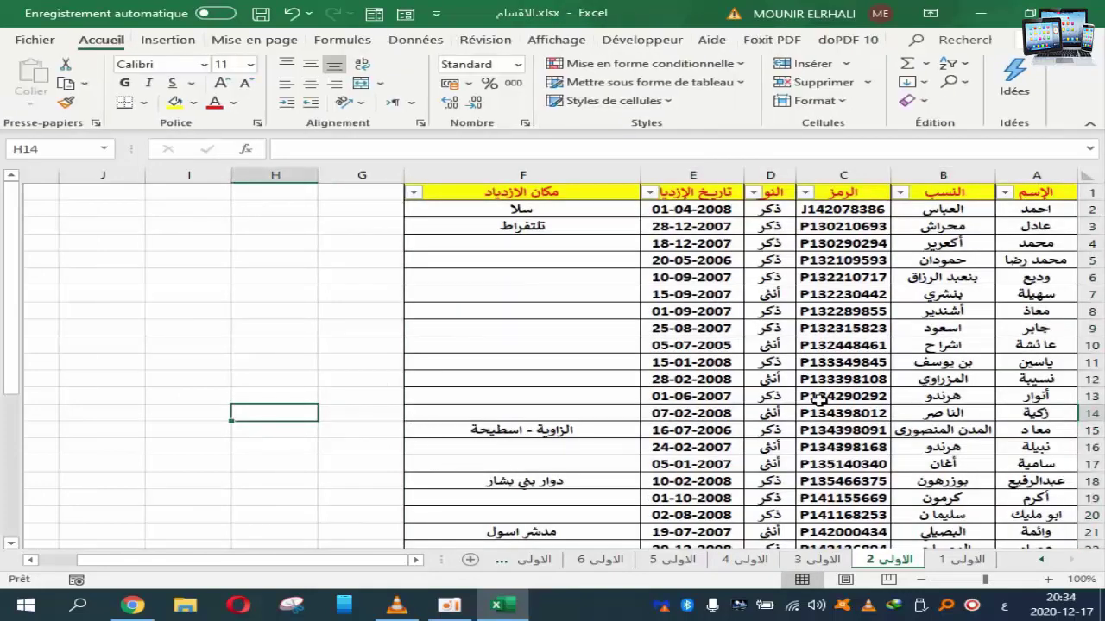
Format sheet الاولى 3's list A1:F36 as a light orange table with headers, then return to الاولى 1
left_click(820, 560)
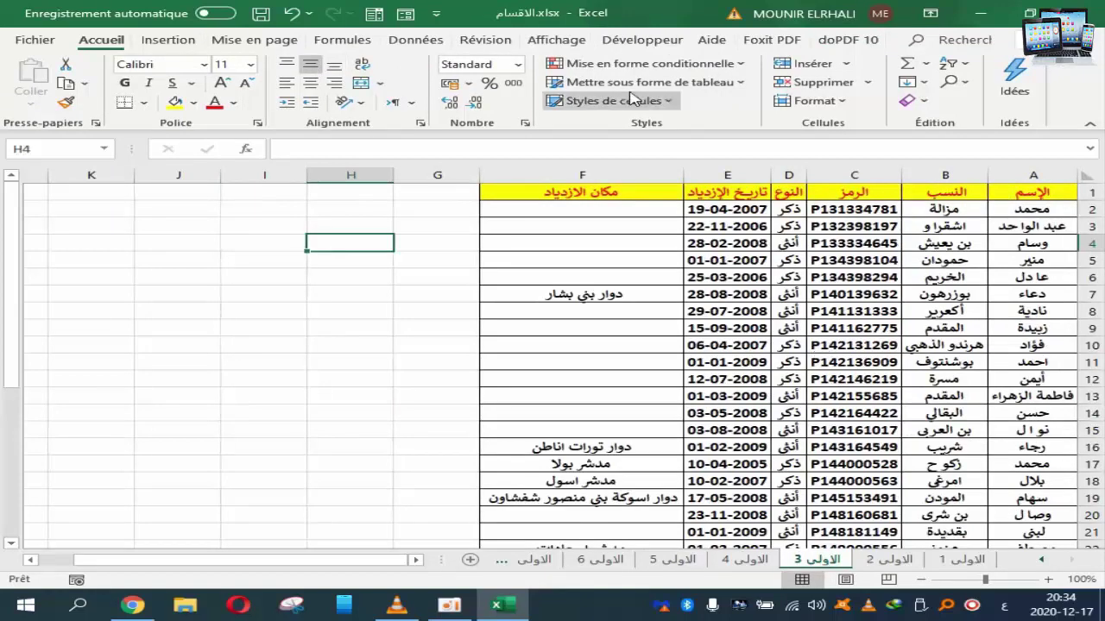
left_click(606, 336)
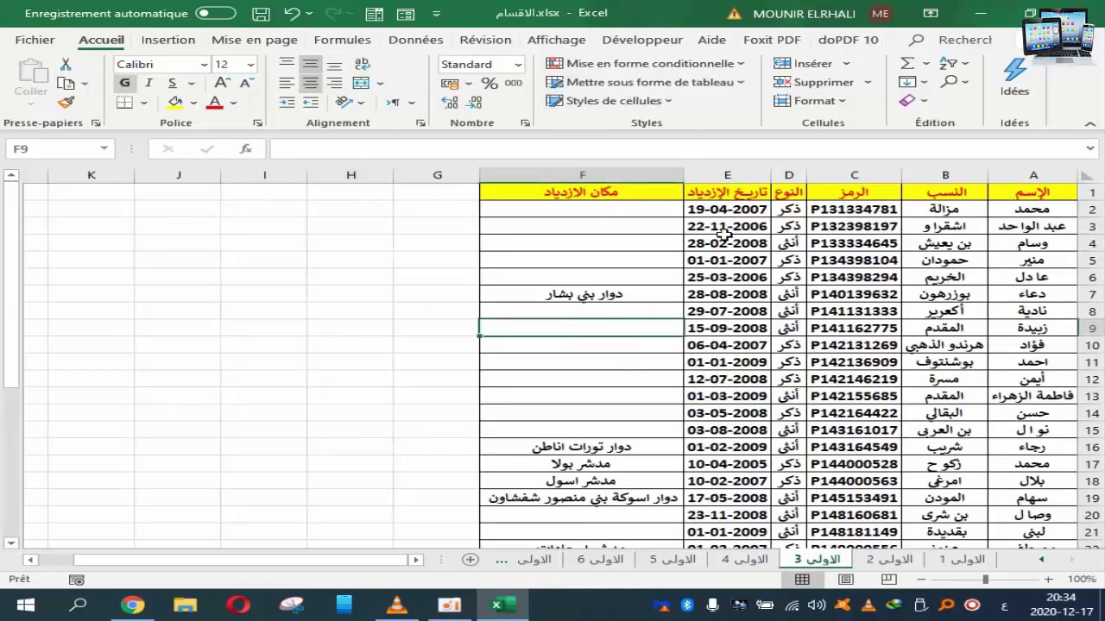
left_click(719, 294)
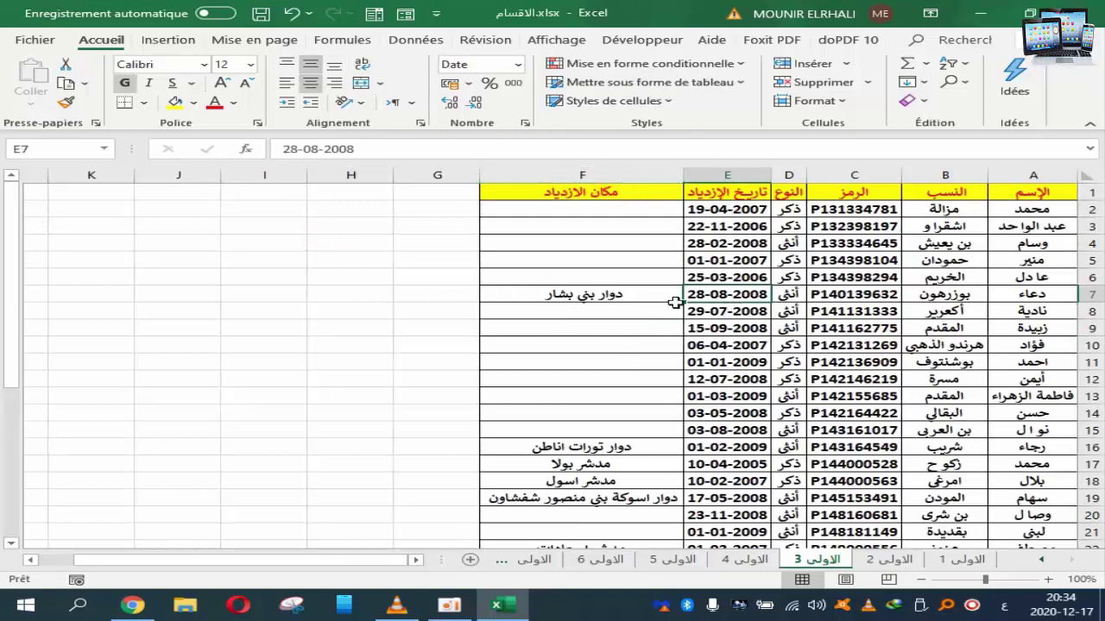
left_click(741, 83)
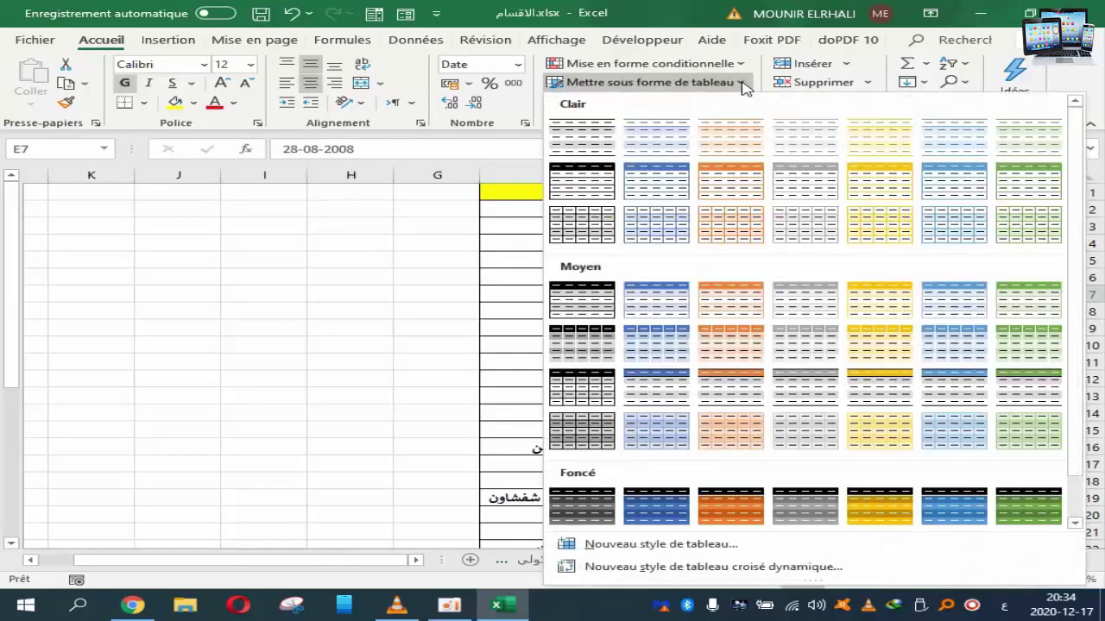
left_click(732, 180)
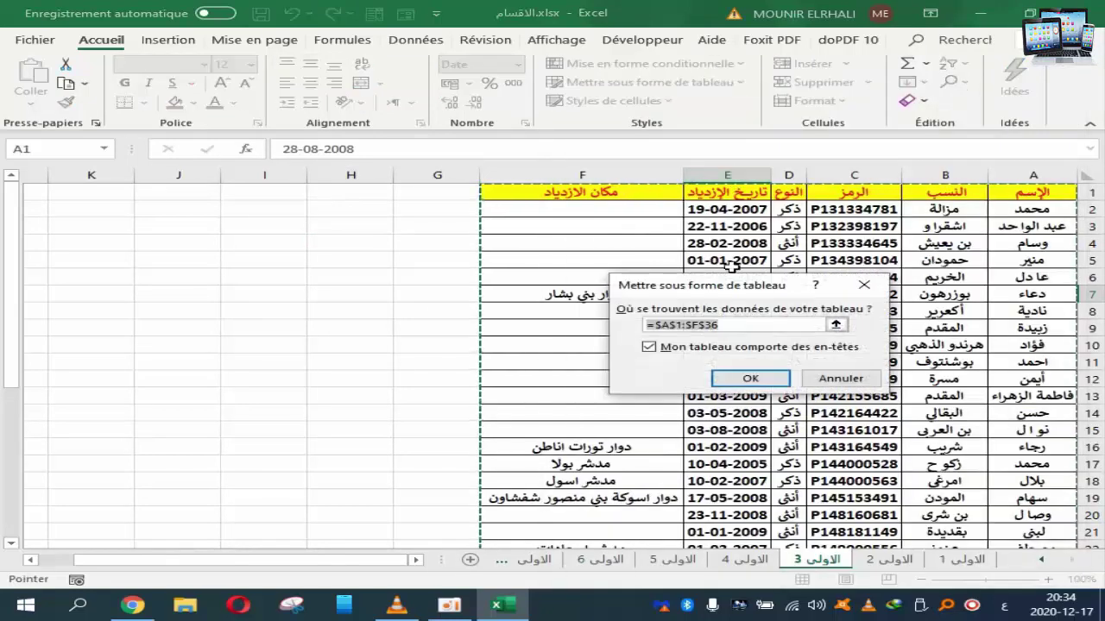
left_click(751, 379)
left_click(318, 346)
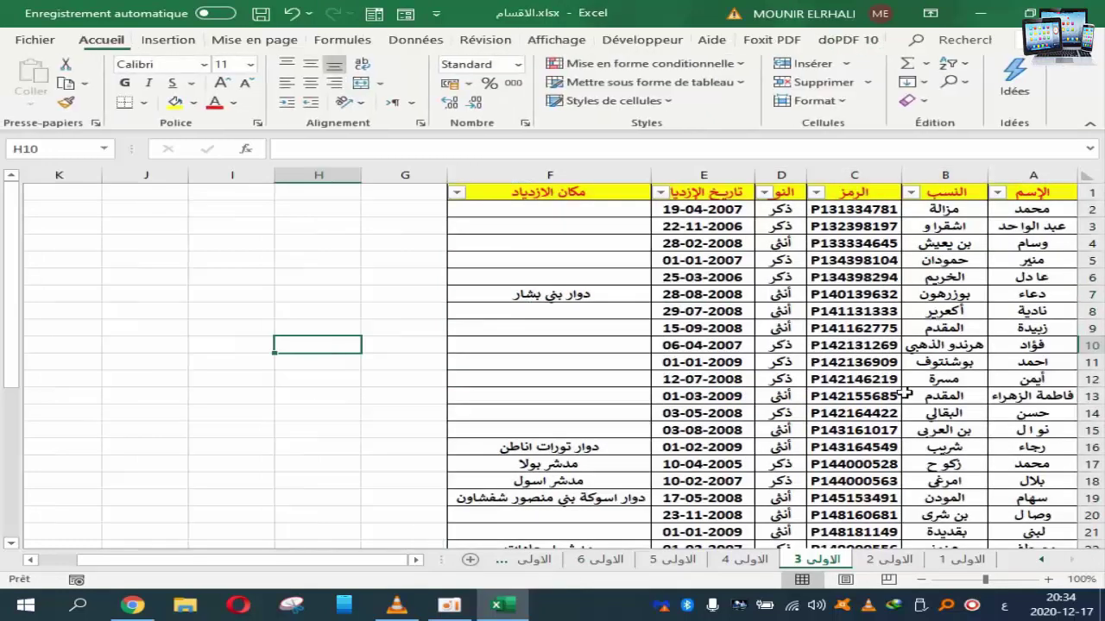
left_click(963, 559)
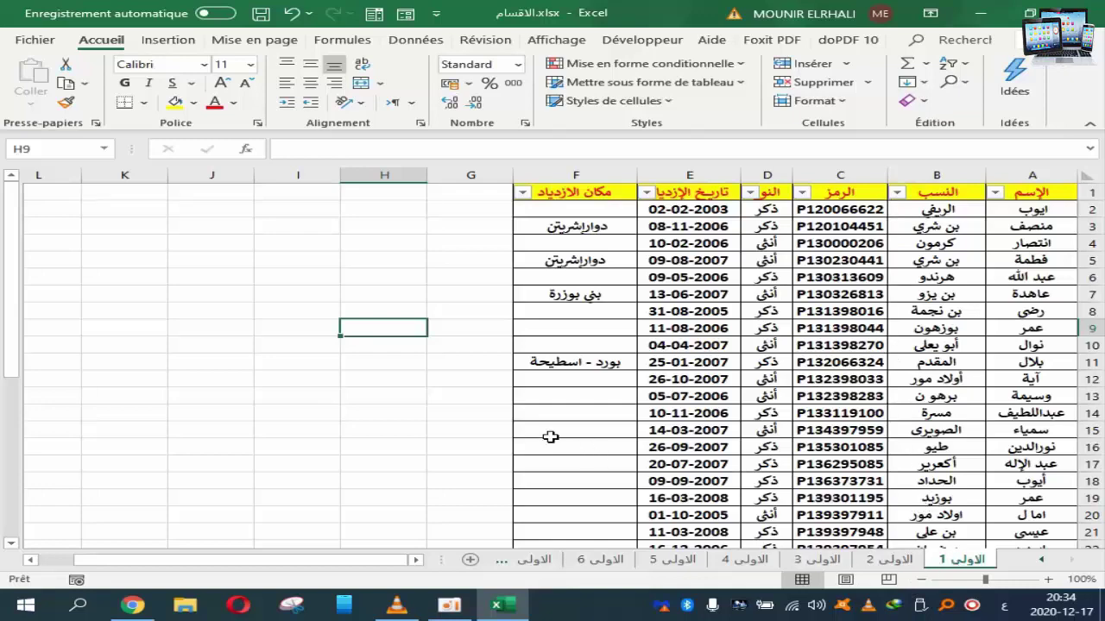
Scroll through the tables on sheets الاولى 1 and الاولى 2, ending on sheet الاولى 3
scroll(461, 439, "down", 3)
scroll(461, 442, "down", 5)
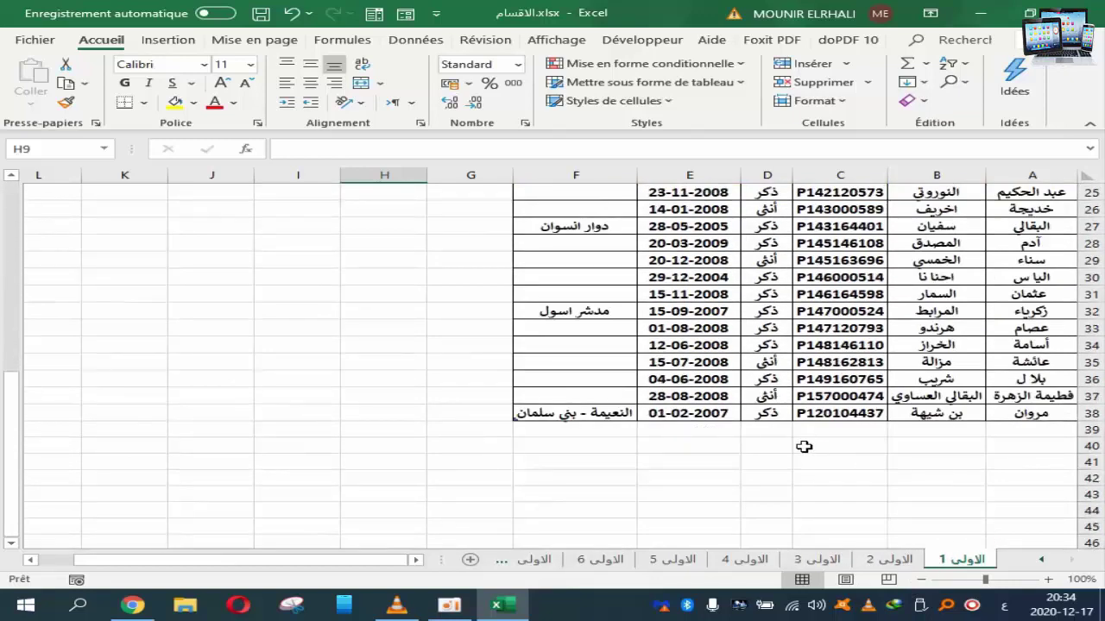
left_click(901, 562)
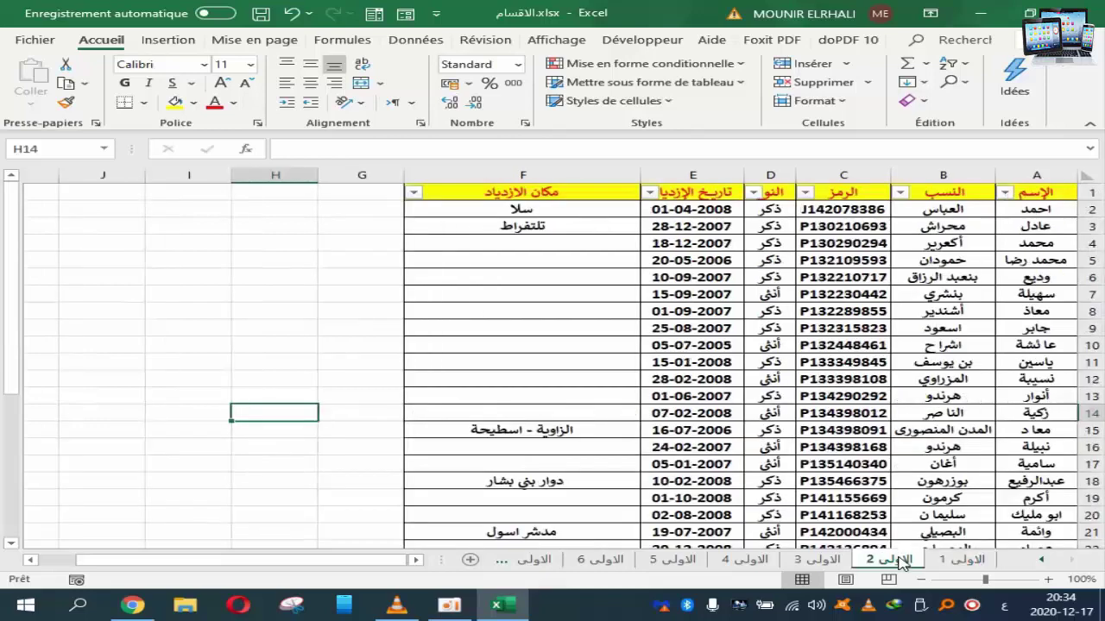
scroll(867, 473, "down", 4)
scroll(853, 466, "down", 6)
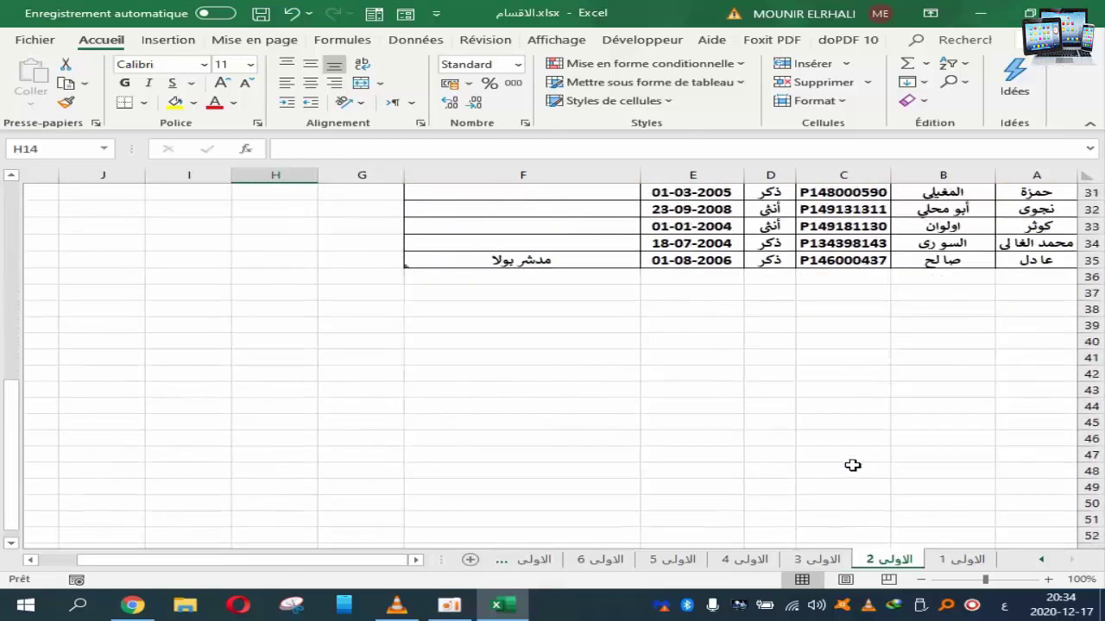
left_click(821, 559)
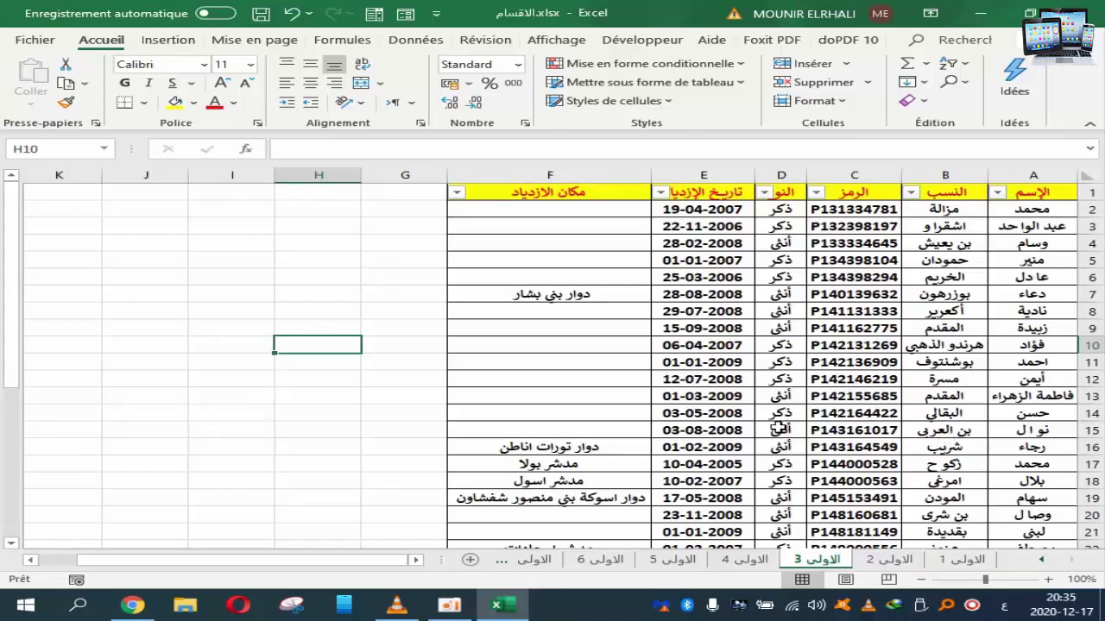
Create a new blank workbook, Classeur1, from the Fichier menu
left_click(31, 42)
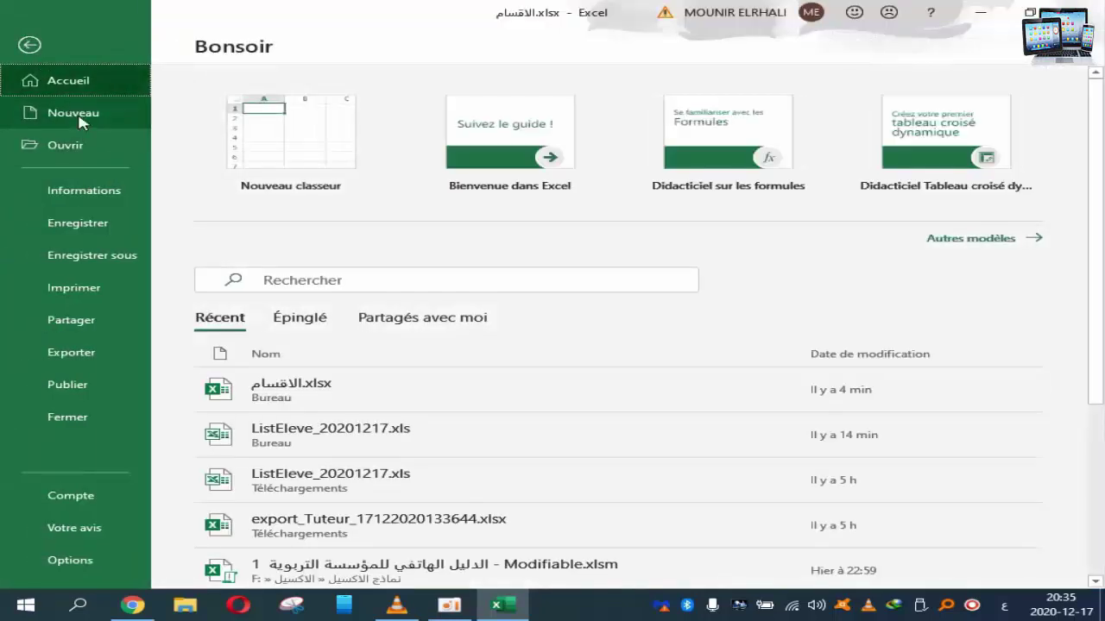
left_click(82, 117)
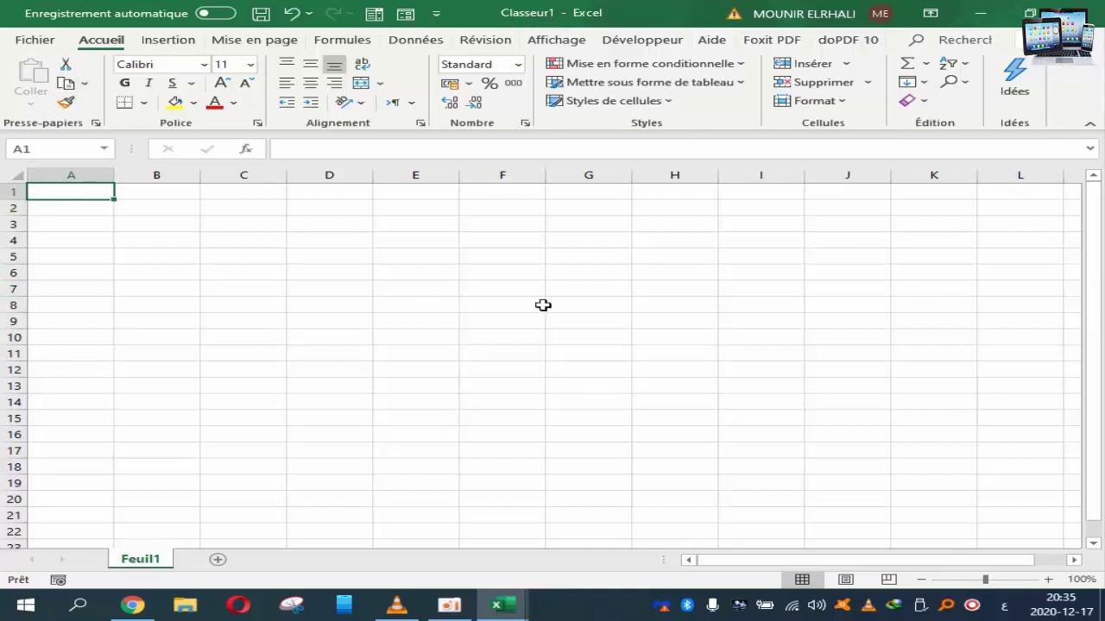
Set the empty sheet's layout to right-to-left and select cell E9
left_click(254, 44)
left_click(753, 99)
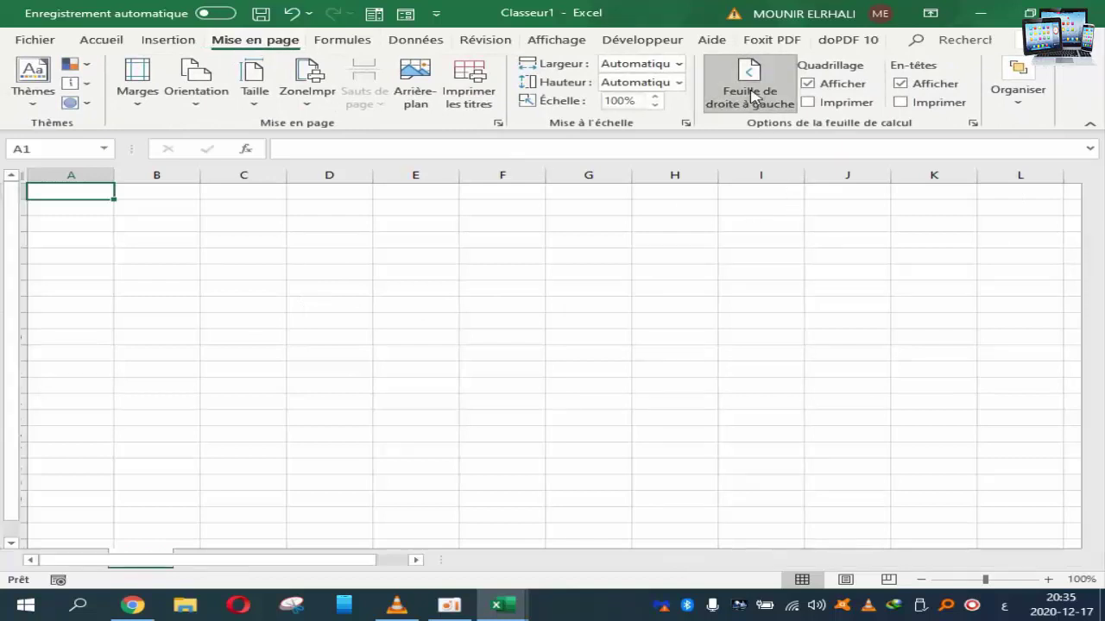
left_click(694, 321)
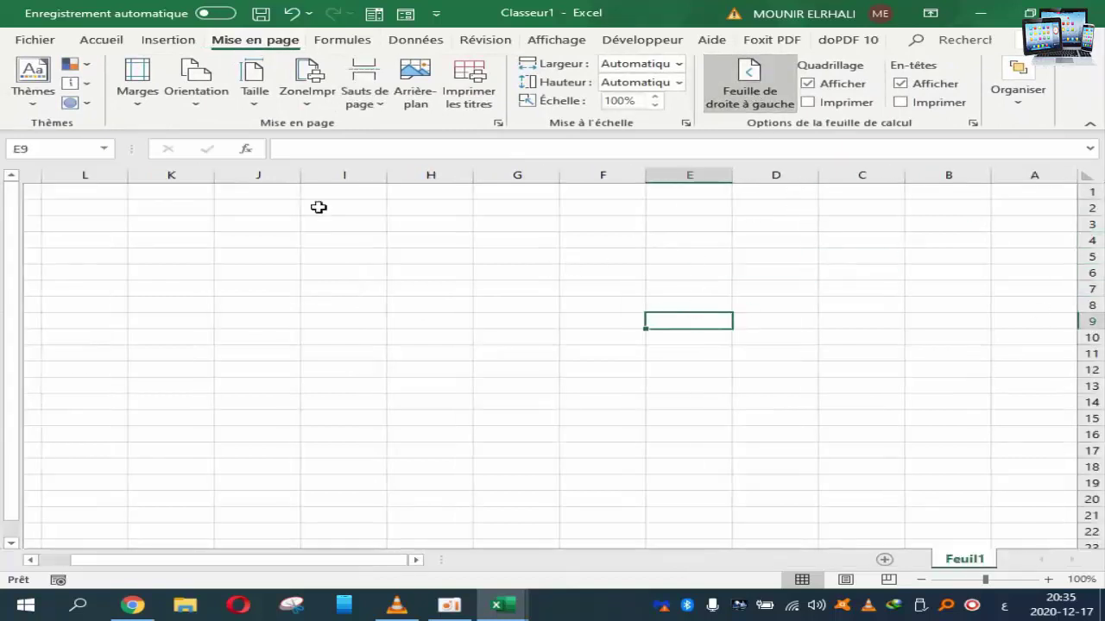
Start an import via Données > Obtenir des données > À partir d'un fichier > À partir d'un classeur
left_click(418, 43)
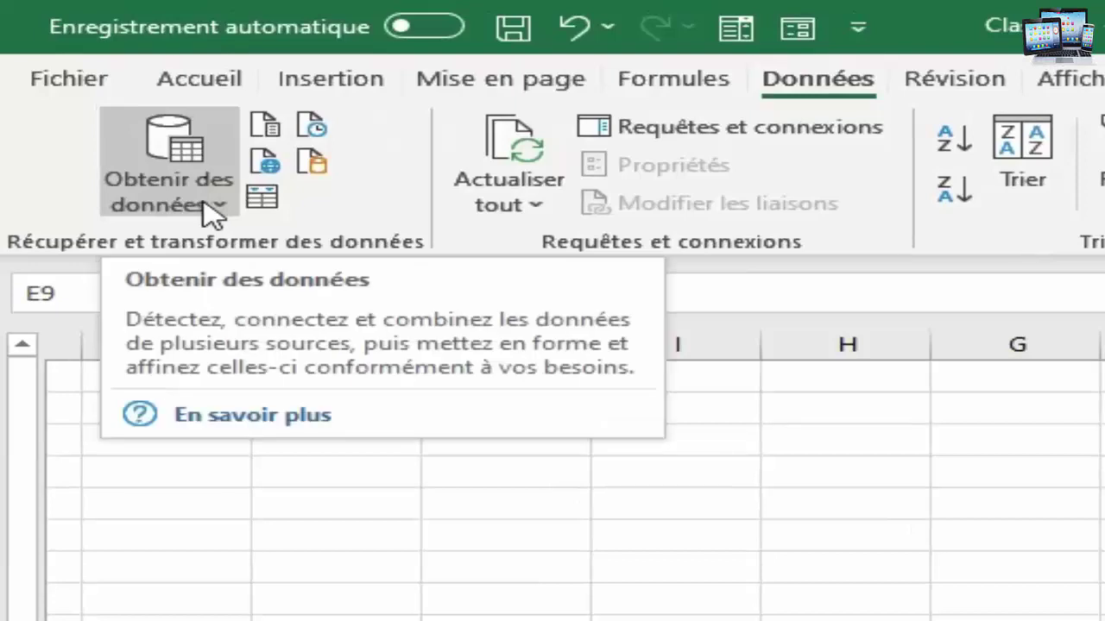
left_click(220, 215)
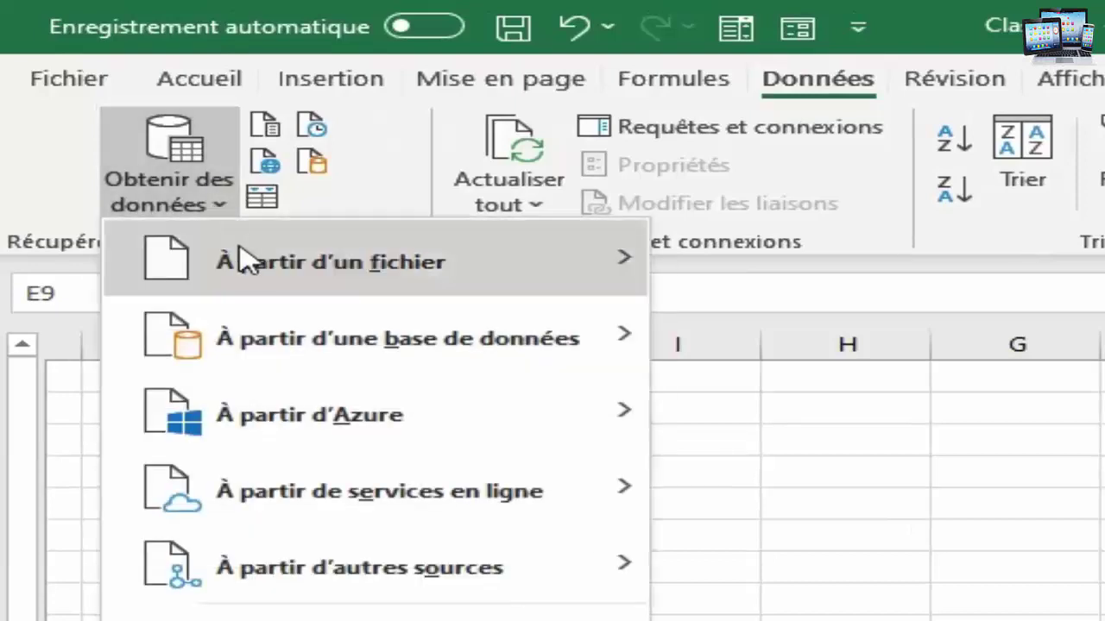
mouse_move(276, 271)
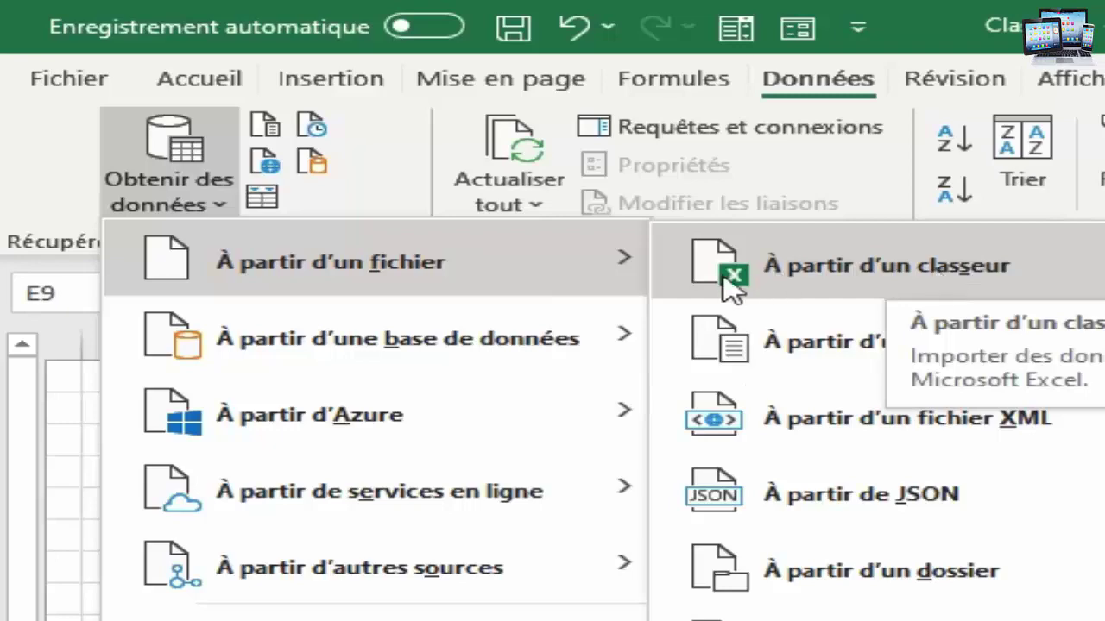
left_click(908, 278)
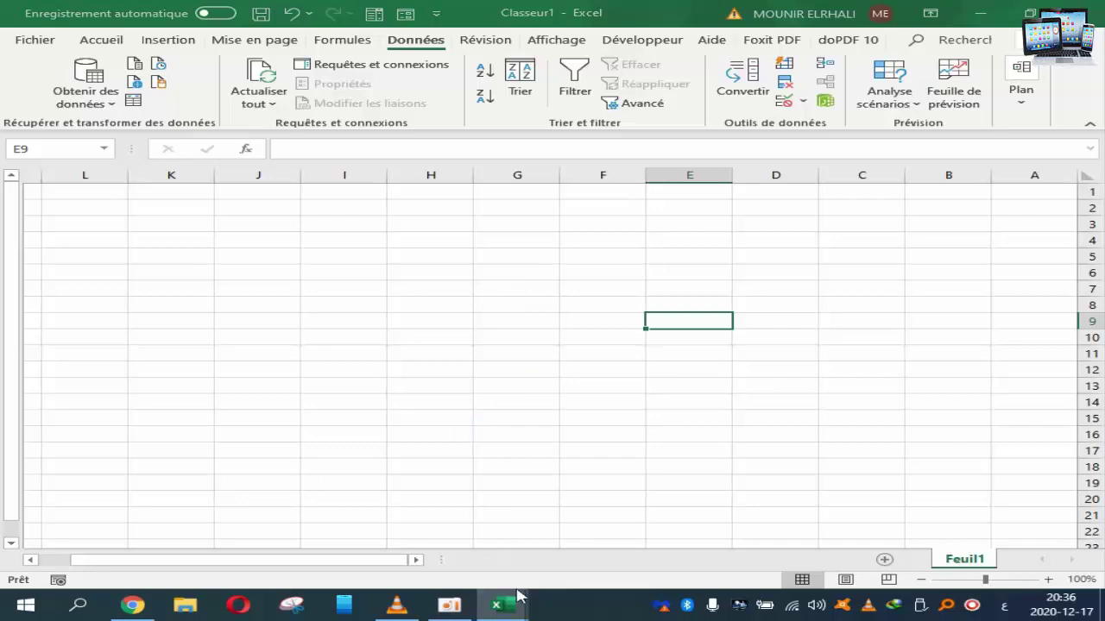
Import الاقسام.xlsx from the Desktop, opening the Navigateur with its 25 class sheets
mouse_move(508, 606)
mouse_move(326, 479)
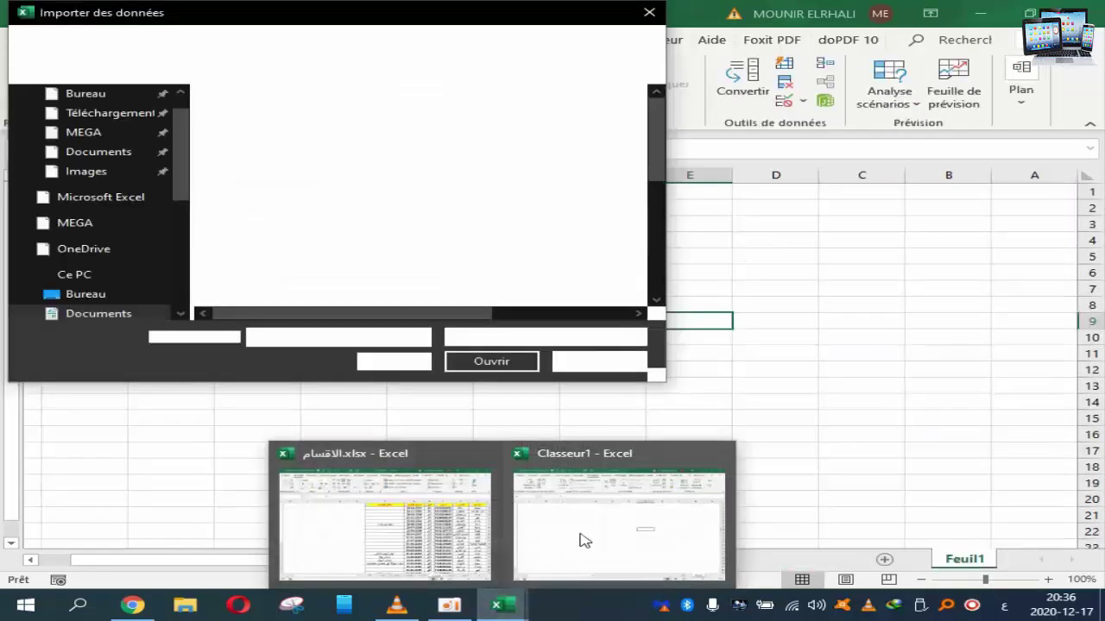
left_click(582, 538)
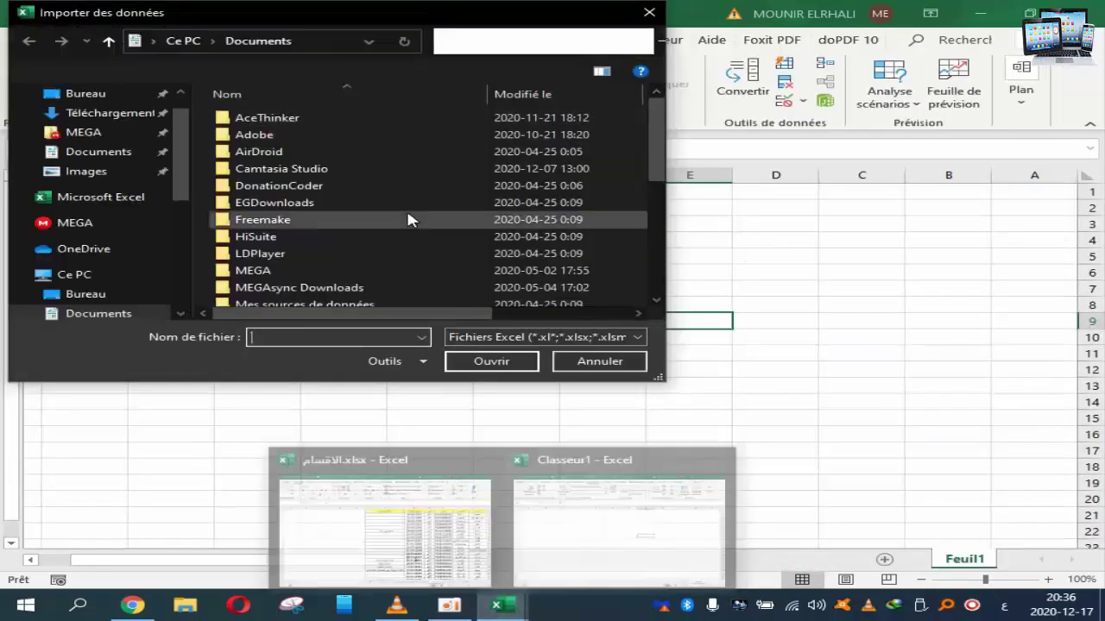
left_click(87, 96)
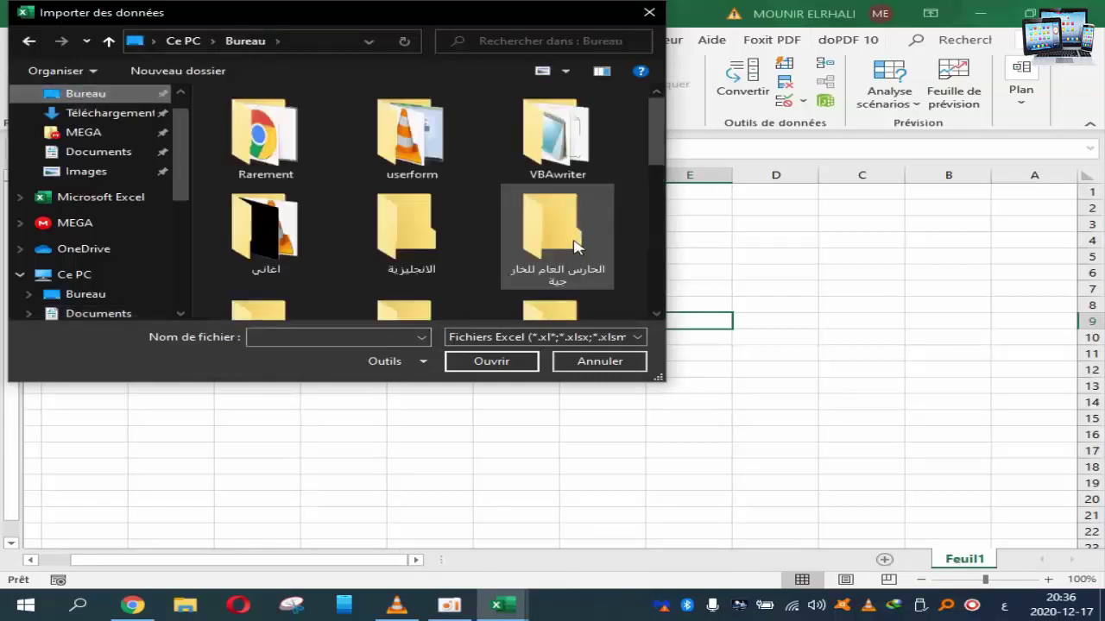
left_click_drag(661, 124, 666, 267)
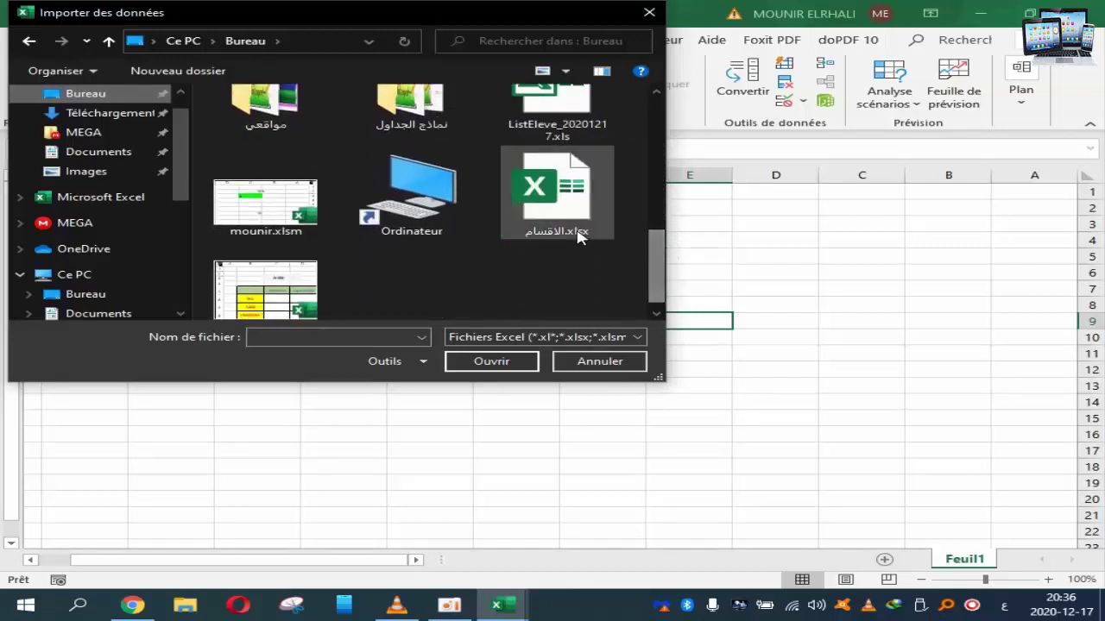
left_click(557, 192)
left_click(556, 191)
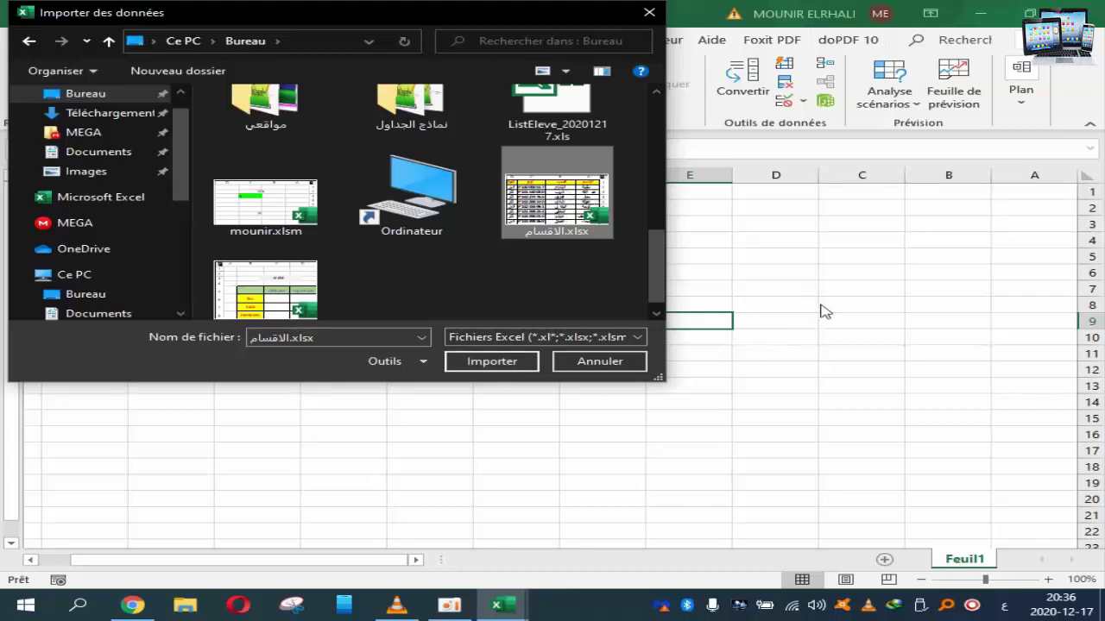
left_click(509, 363)
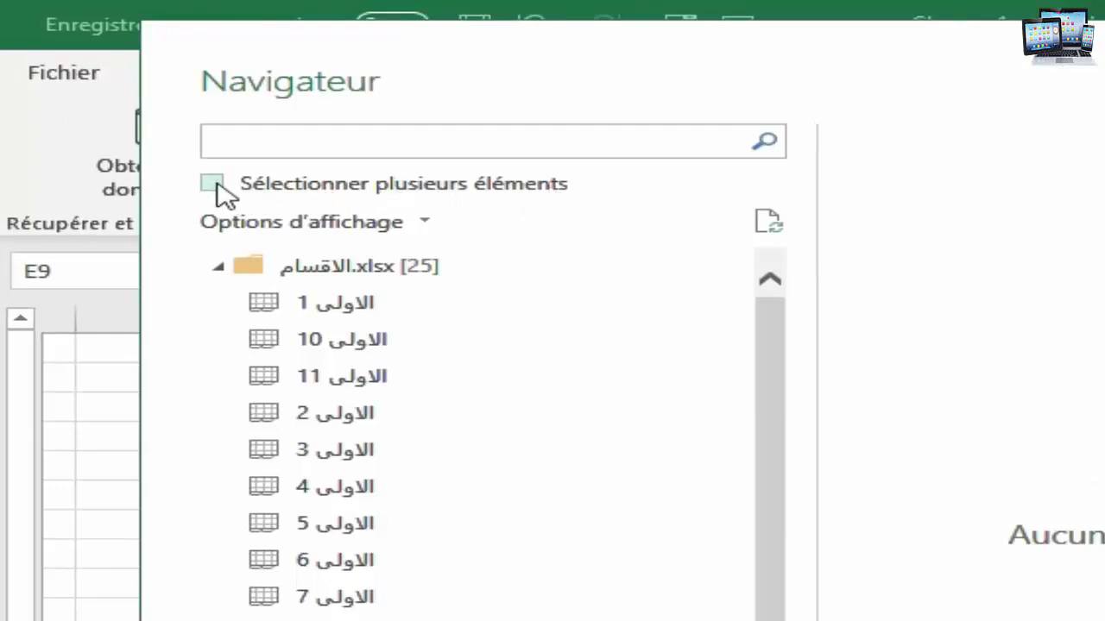
Enable Sélectionner plusieurs éléments in the Navigateur and check the source workbook's sheets
left_click(213, 183)
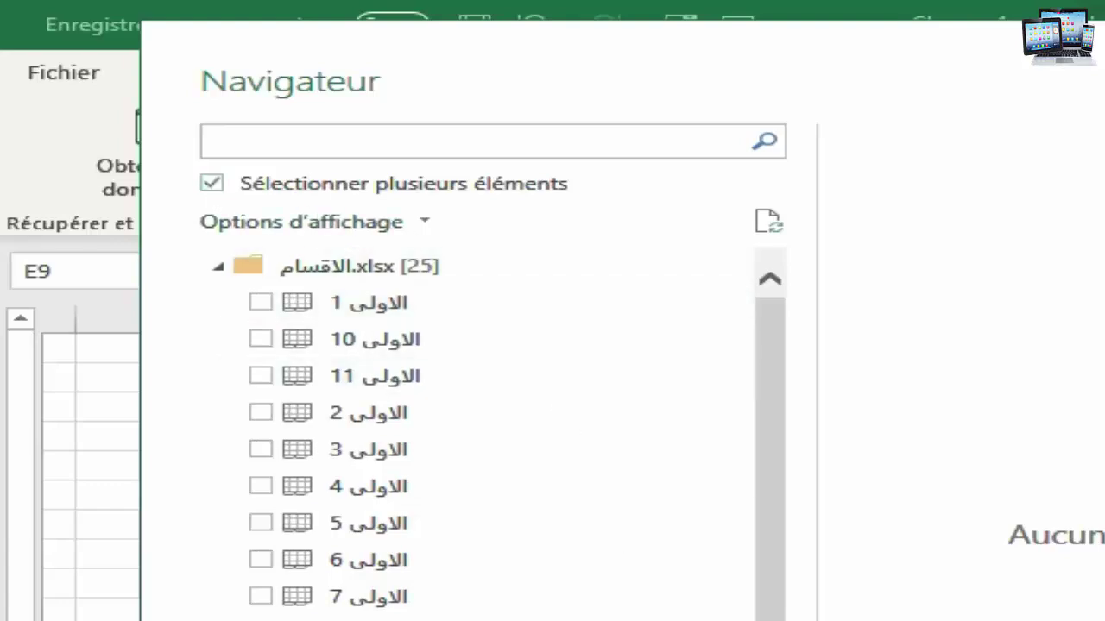
mouse_move(497, 605)
left_click(421, 542)
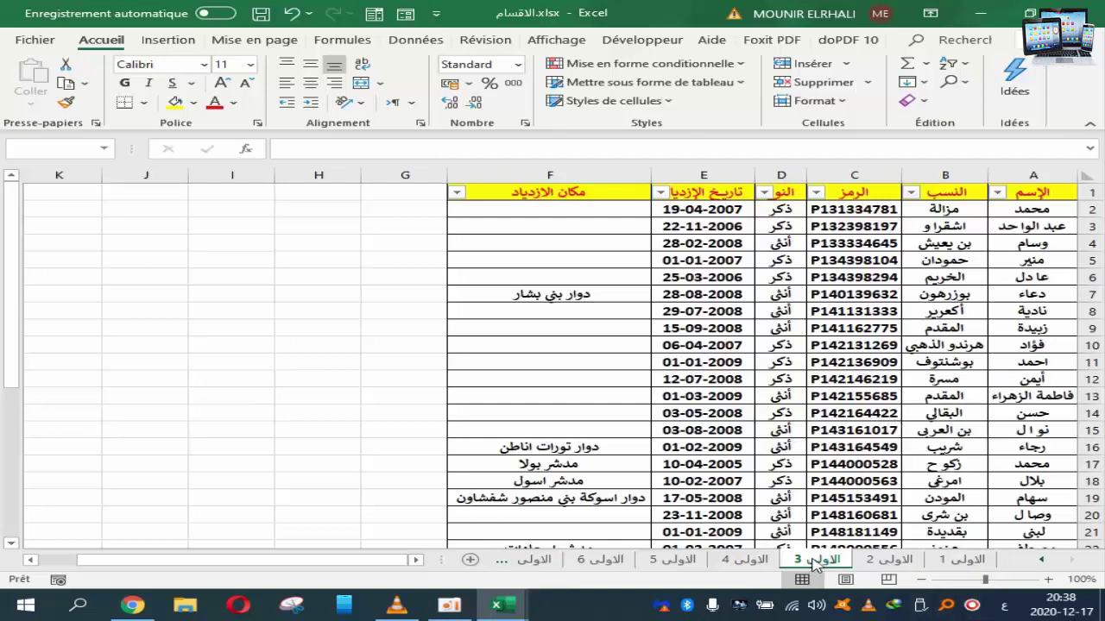
mouse_move(499, 604)
left_click(627, 525)
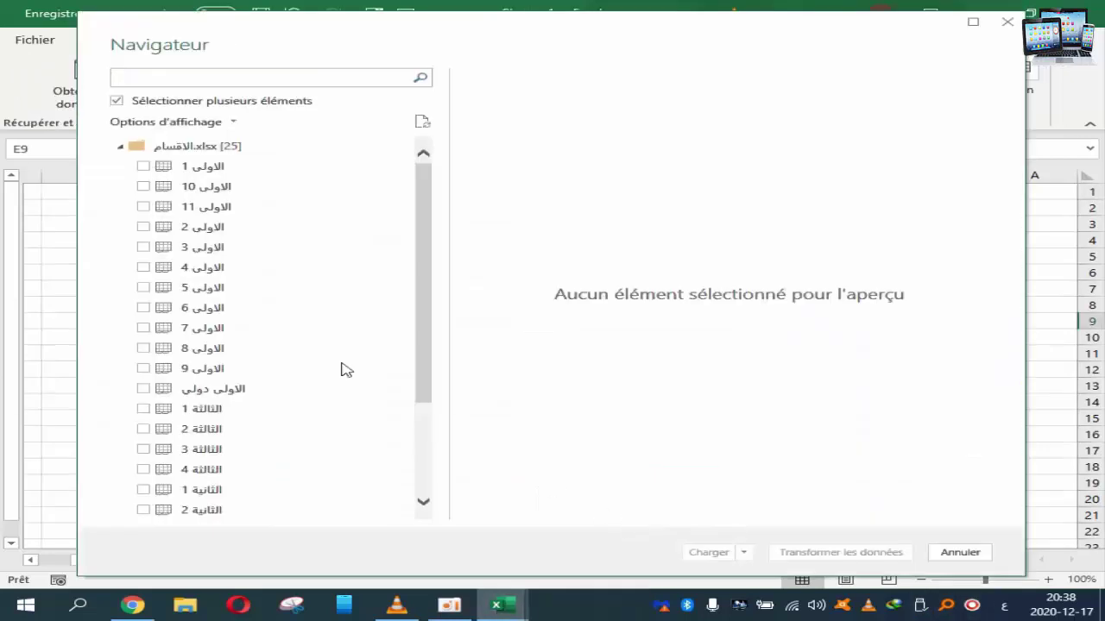
Check sheets الاولى 1, 2 and 3 and load them as queries
left_click(143, 166)
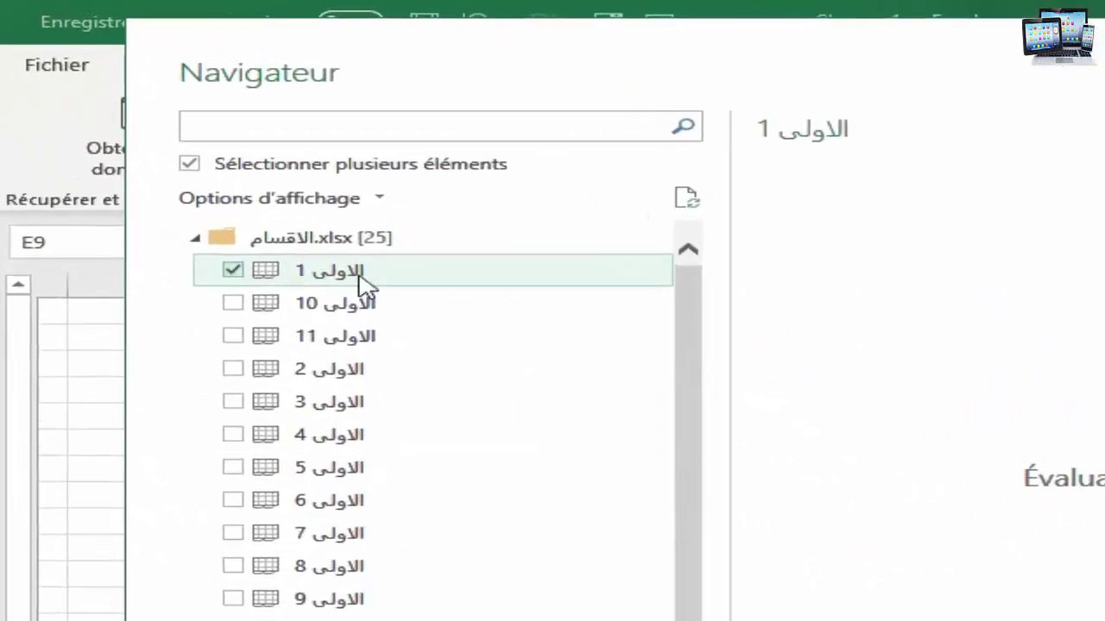
left_click(232, 368)
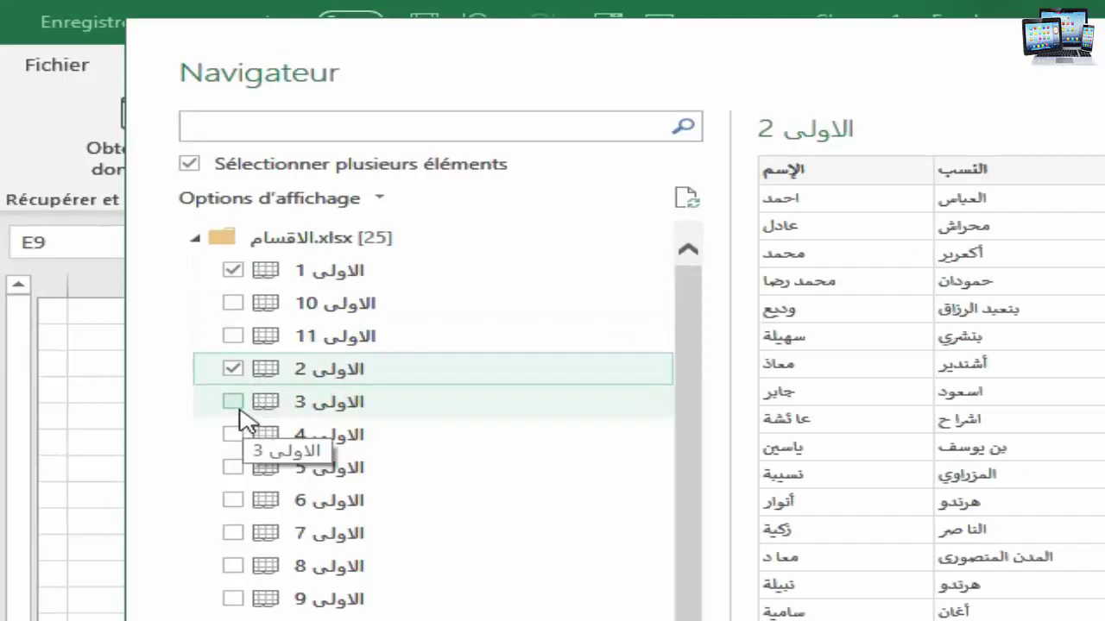
left_click(233, 402)
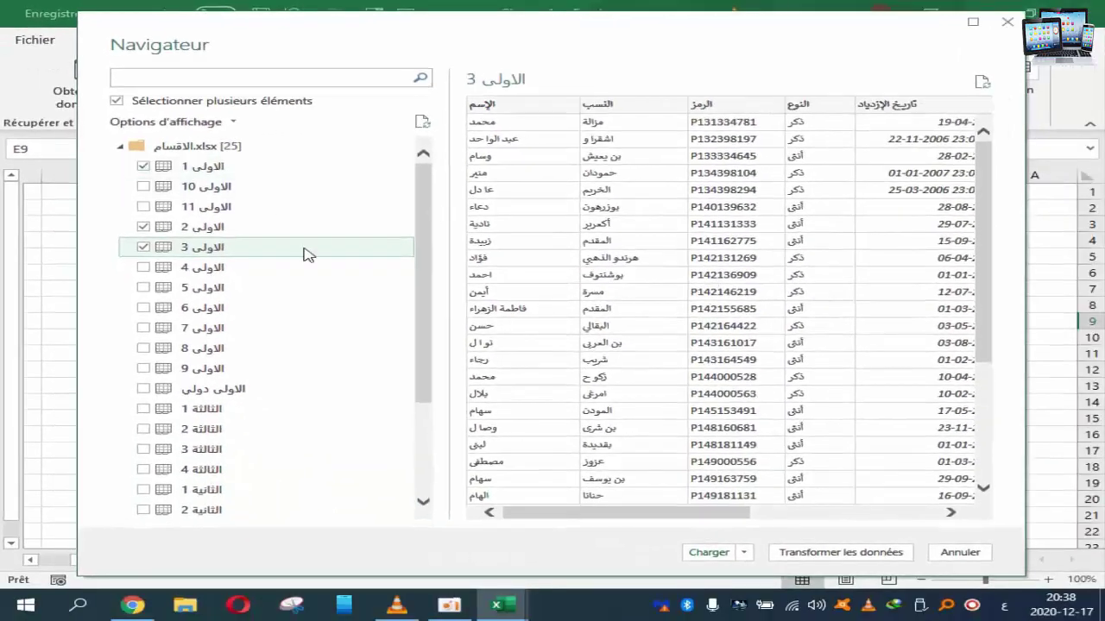
left_click(702, 554)
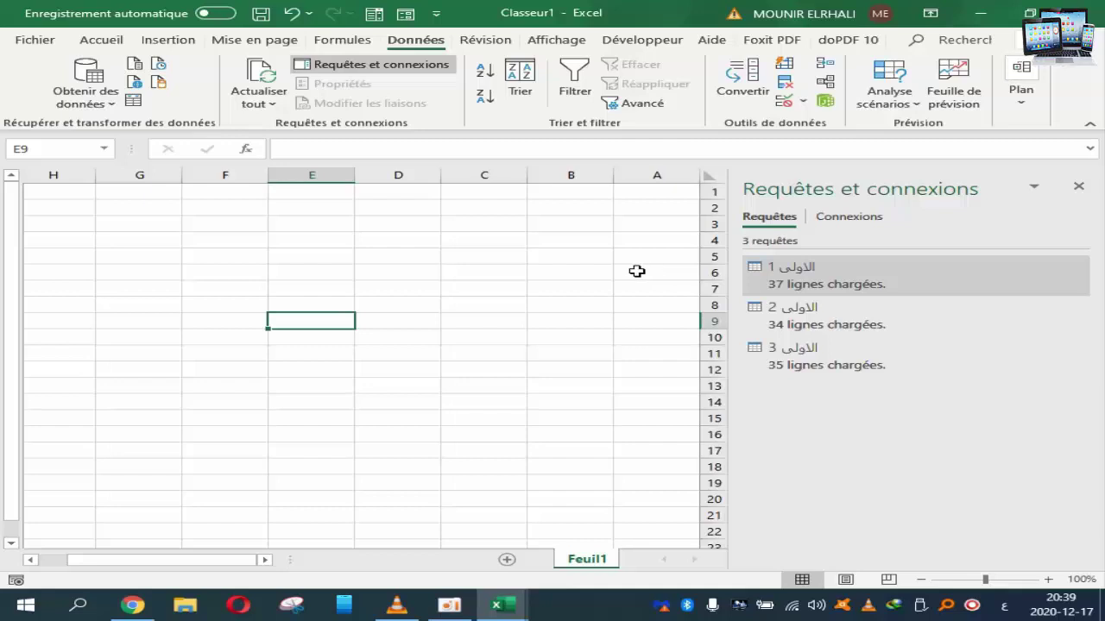
mouse_move(781, 288)
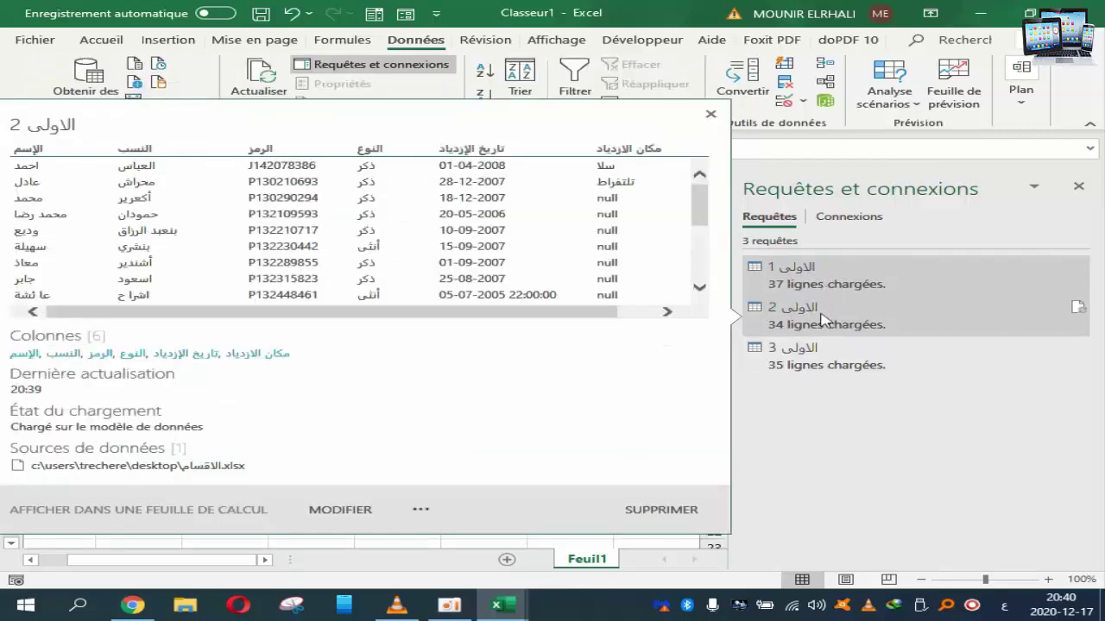
mouse_move(837, 367)
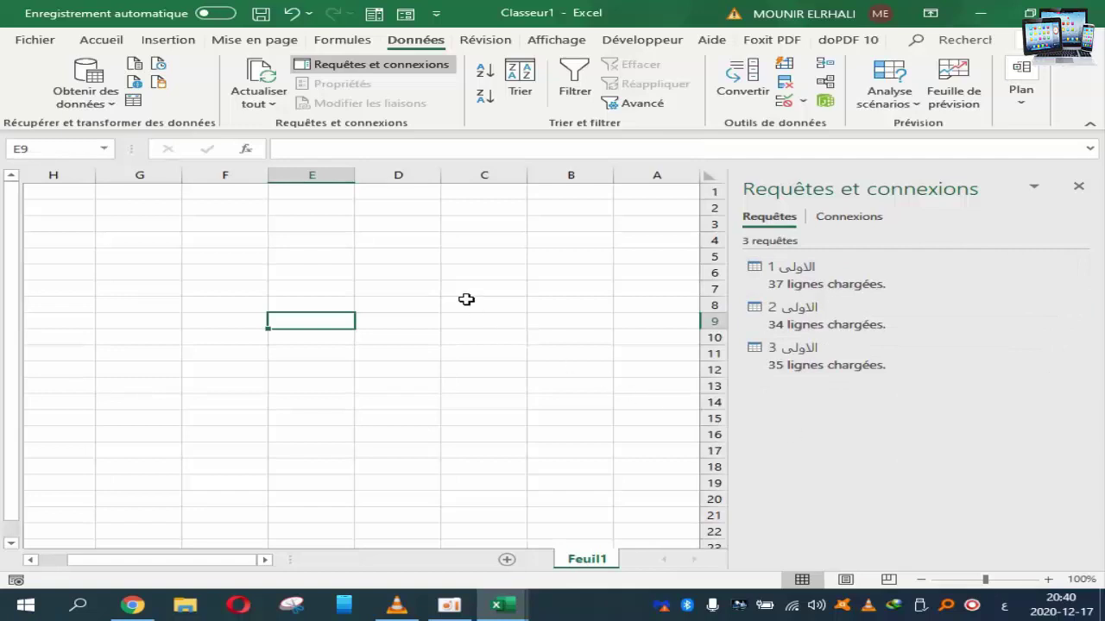
Open the Append dialog via Obtenir des données > Combiner des requêtes > Ajouter
left_click(111, 105)
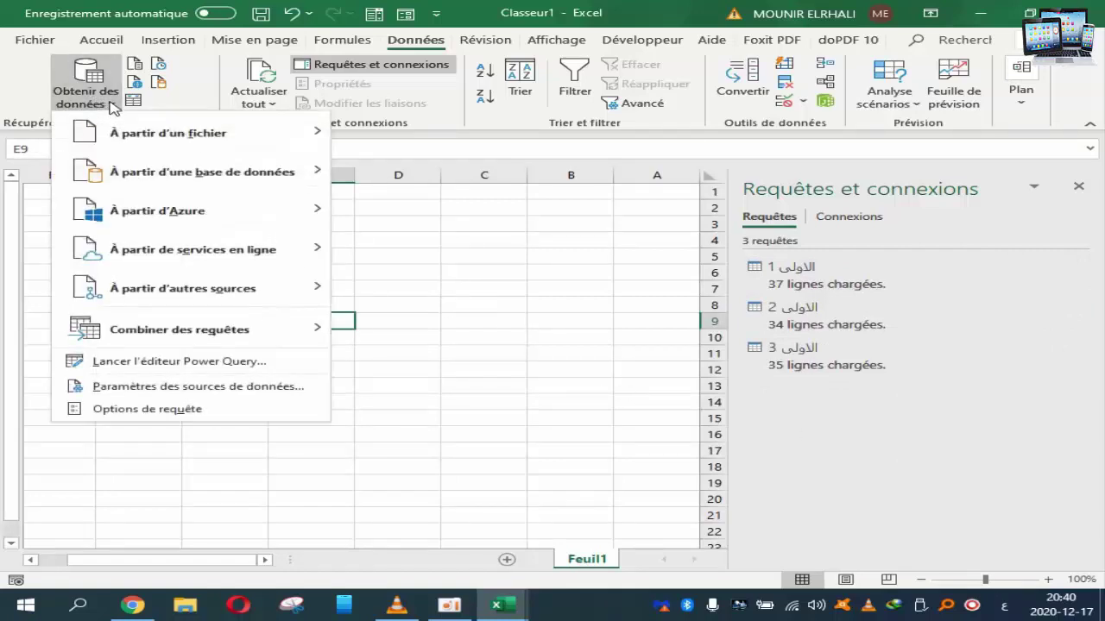
mouse_move(280, 329)
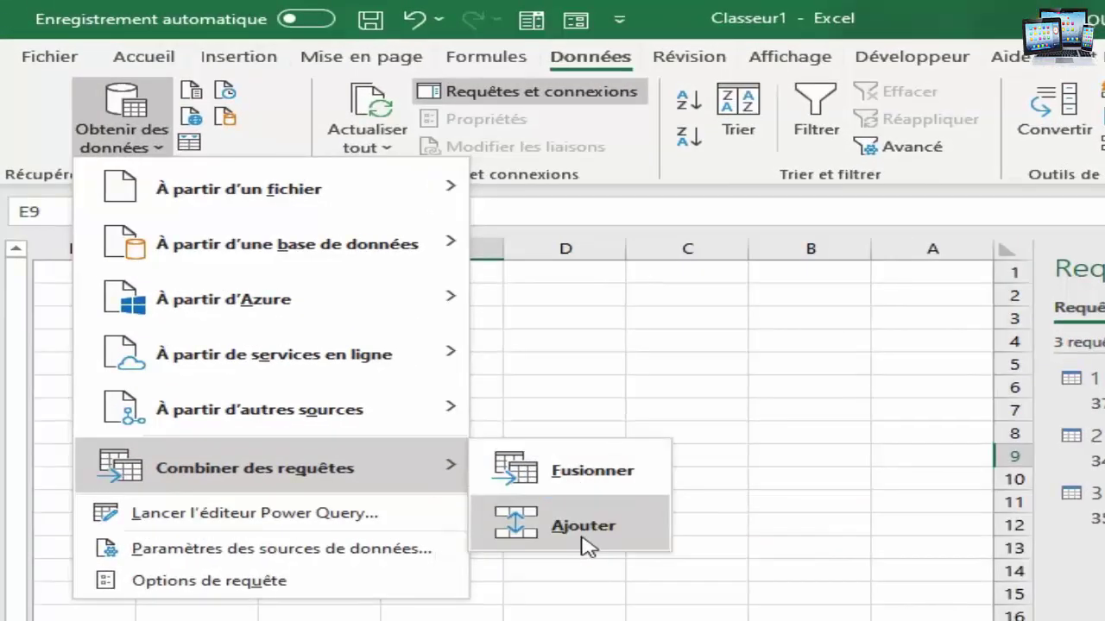
left_click(580, 533)
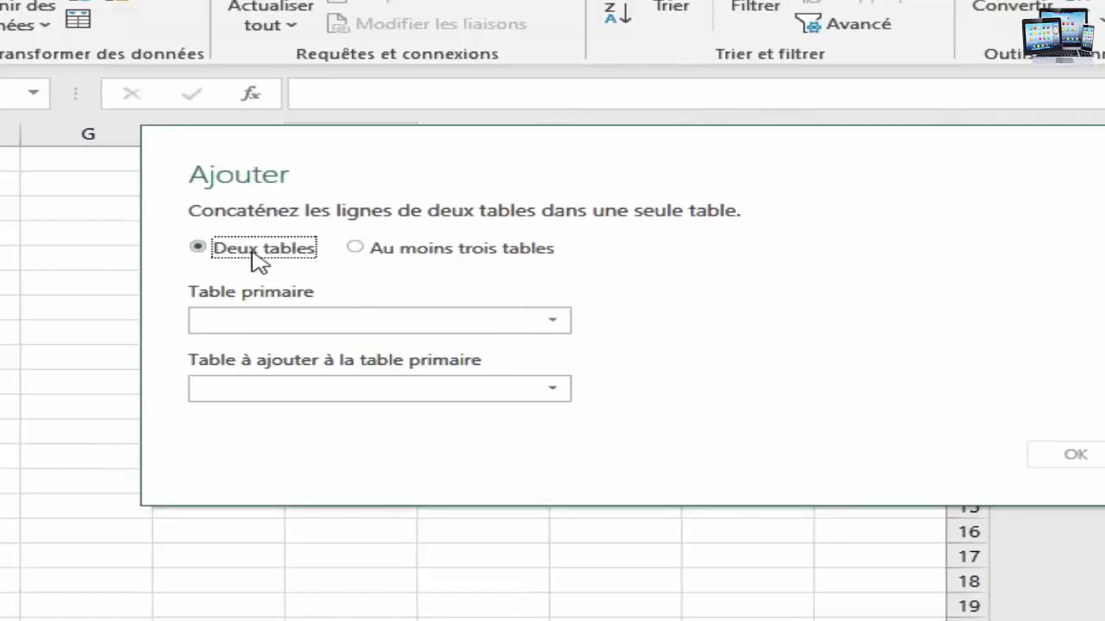
Choose Au moins trois tables and append الاولى 1, 2 and 3 into query Ajouter1
left_click(357, 249)
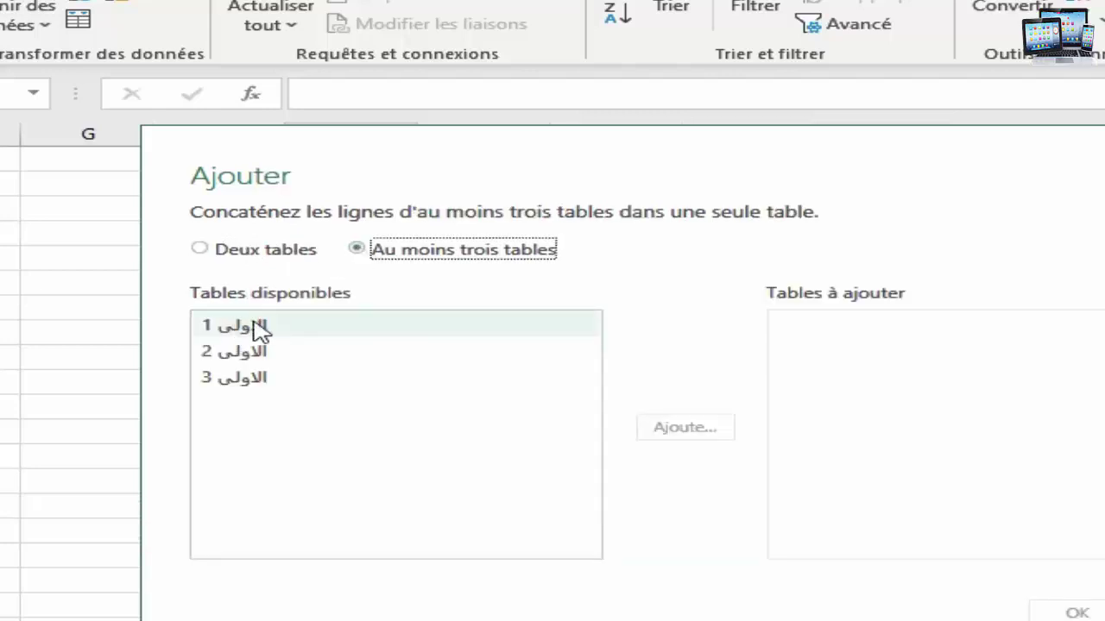
left_click(321, 357)
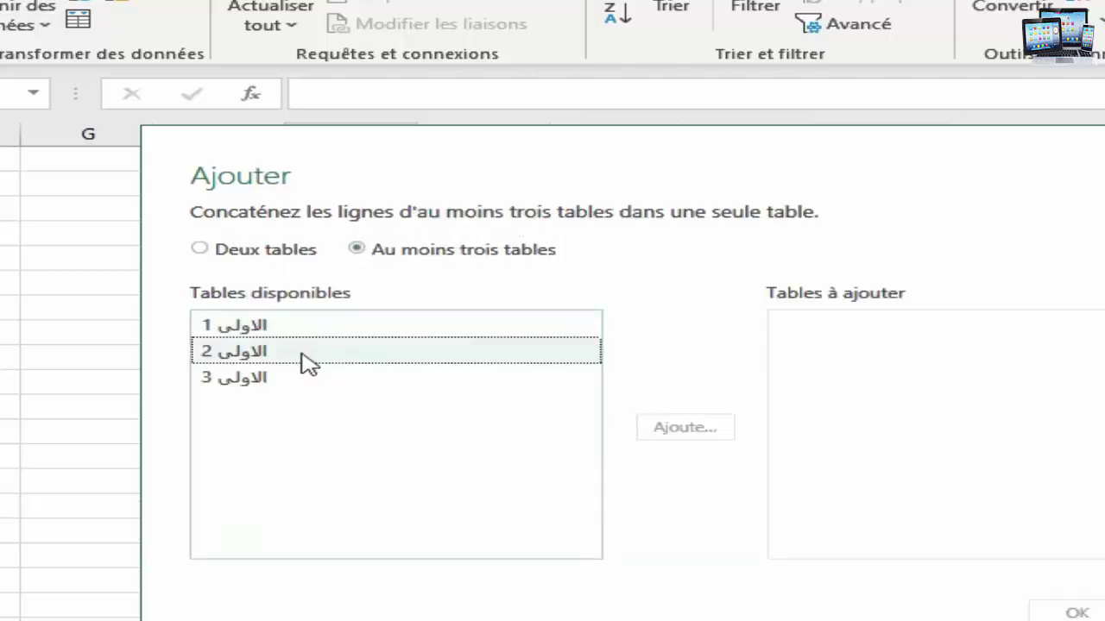
left_click(298, 378)
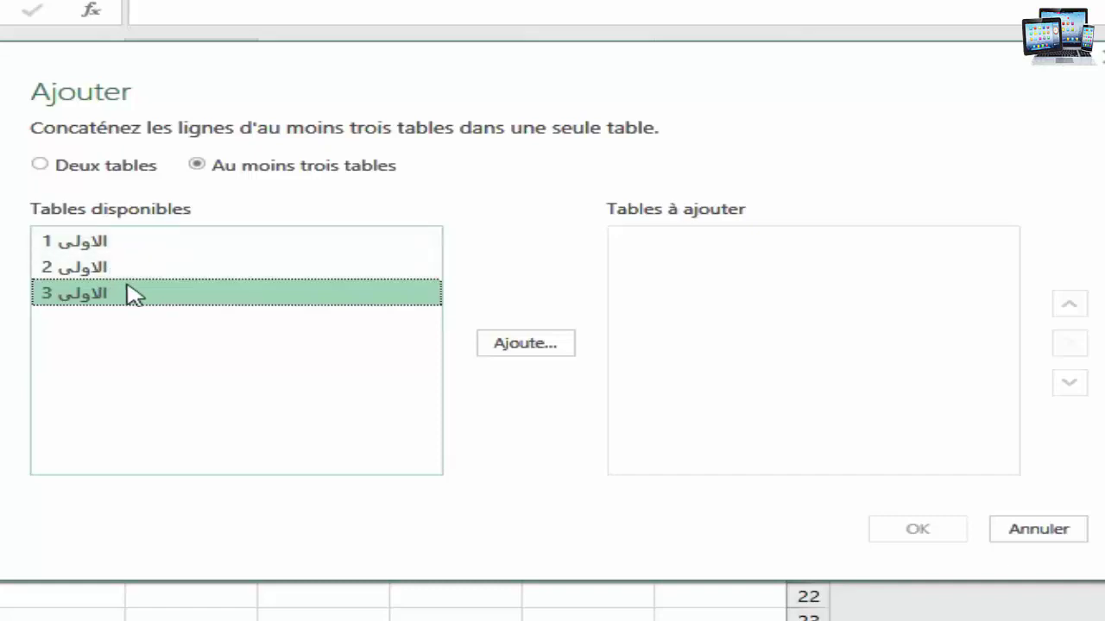
left_click(121, 244)
left_click(515, 343)
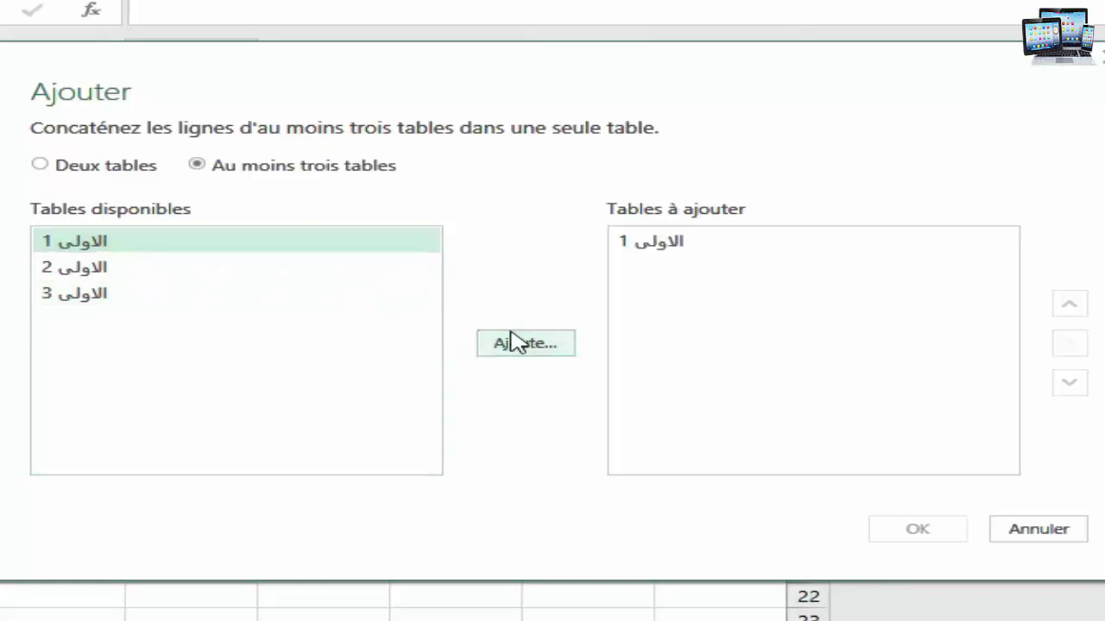
left_click(130, 272)
left_click(546, 345)
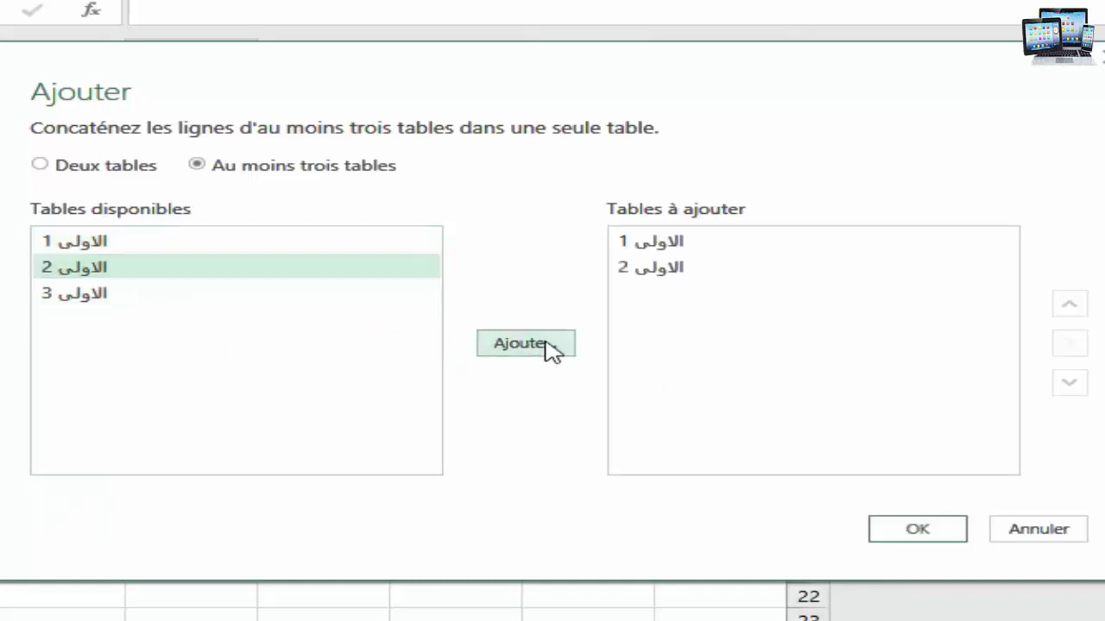
left_click(153, 296)
left_click(536, 344)
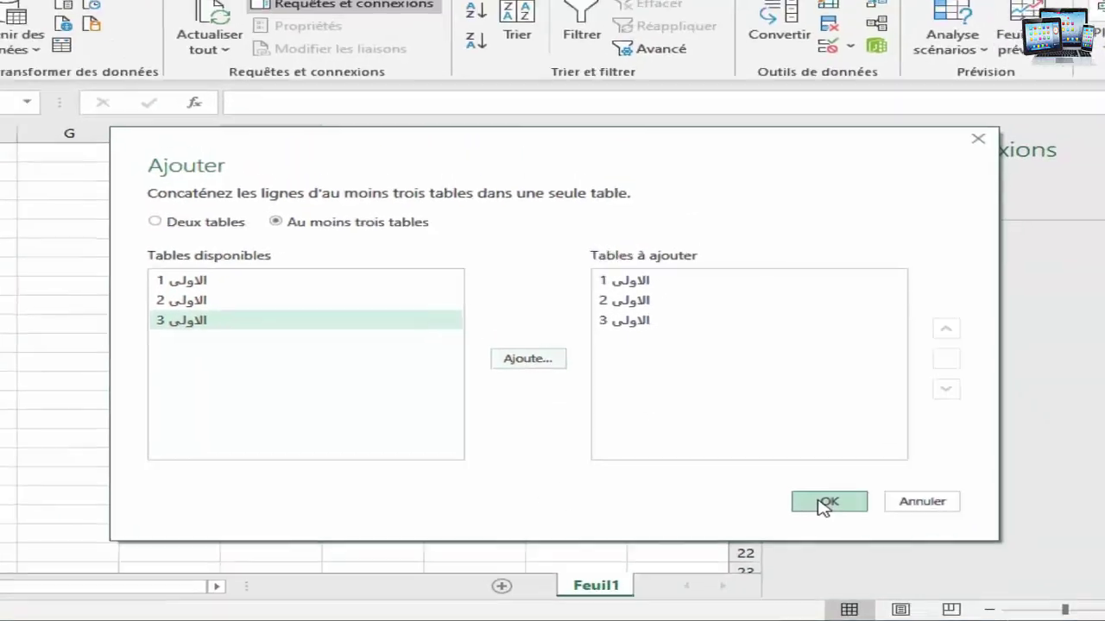
left_click(915, 529)
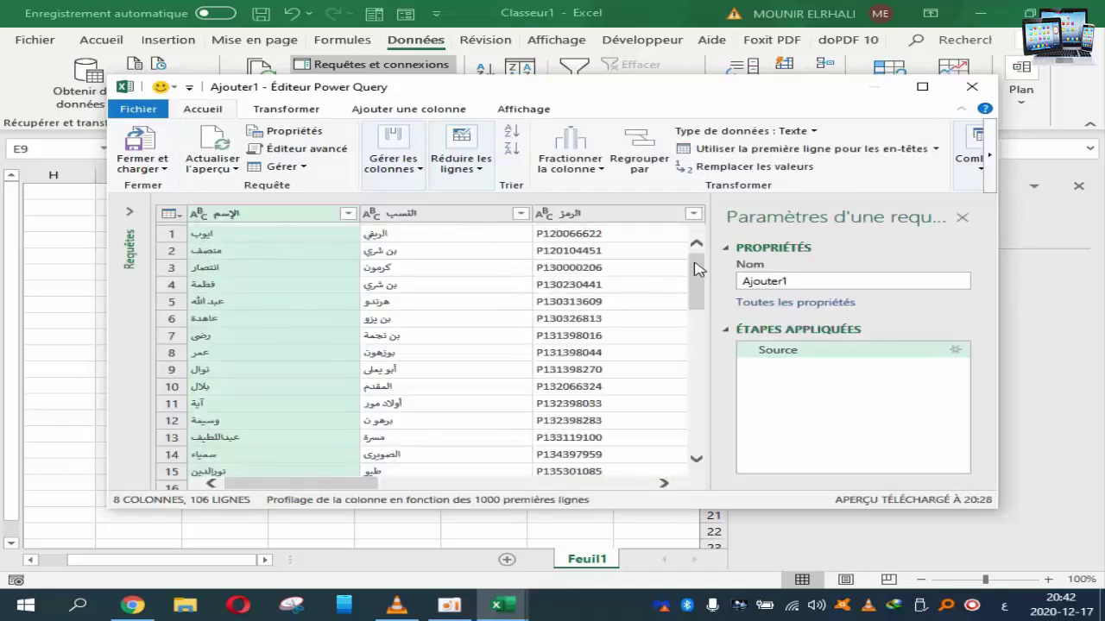
Scroll the Ajouter1 preview to row 106, then dismiss the Fractionner la colonne menu unused
scroll(696, 285, "down", 3)
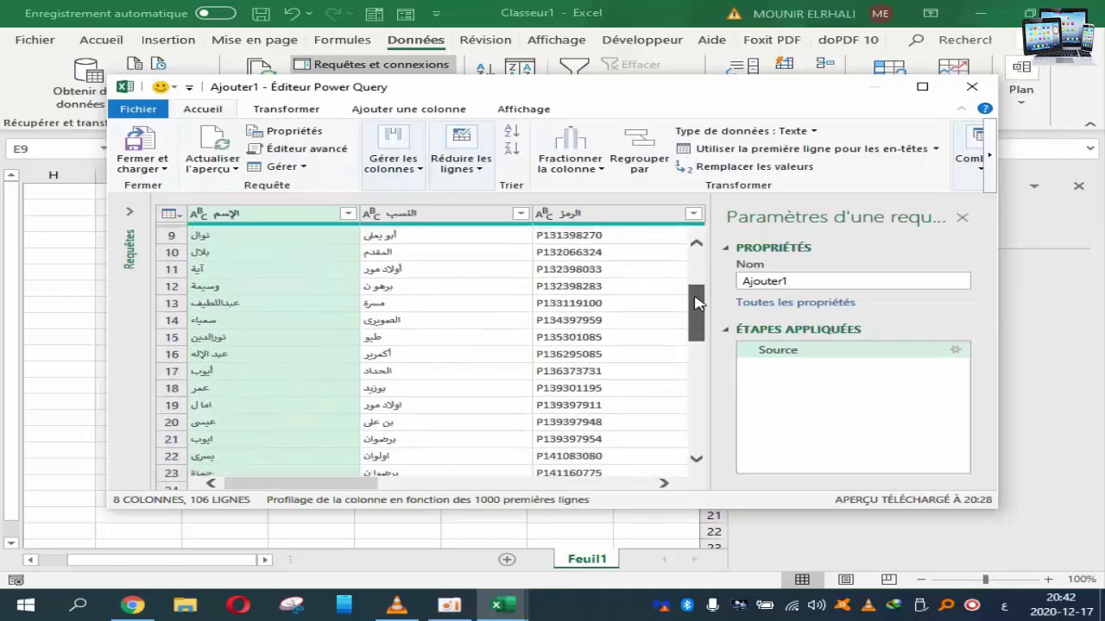
left_click_drag(696, 302, 702, 443)
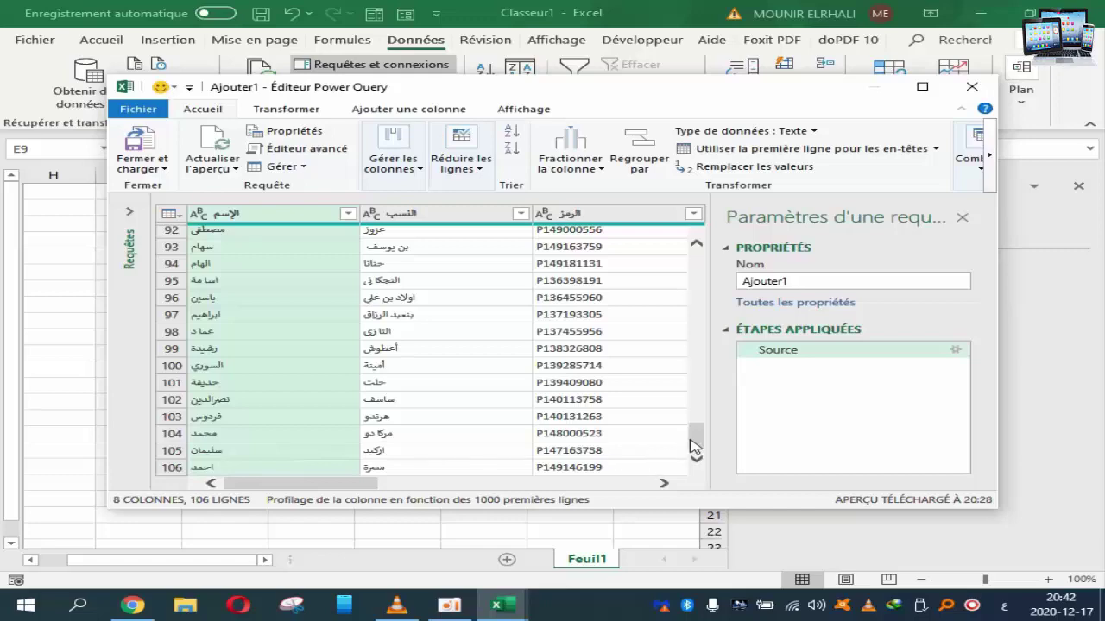
left_click_drag(694, 446, 691, 263)
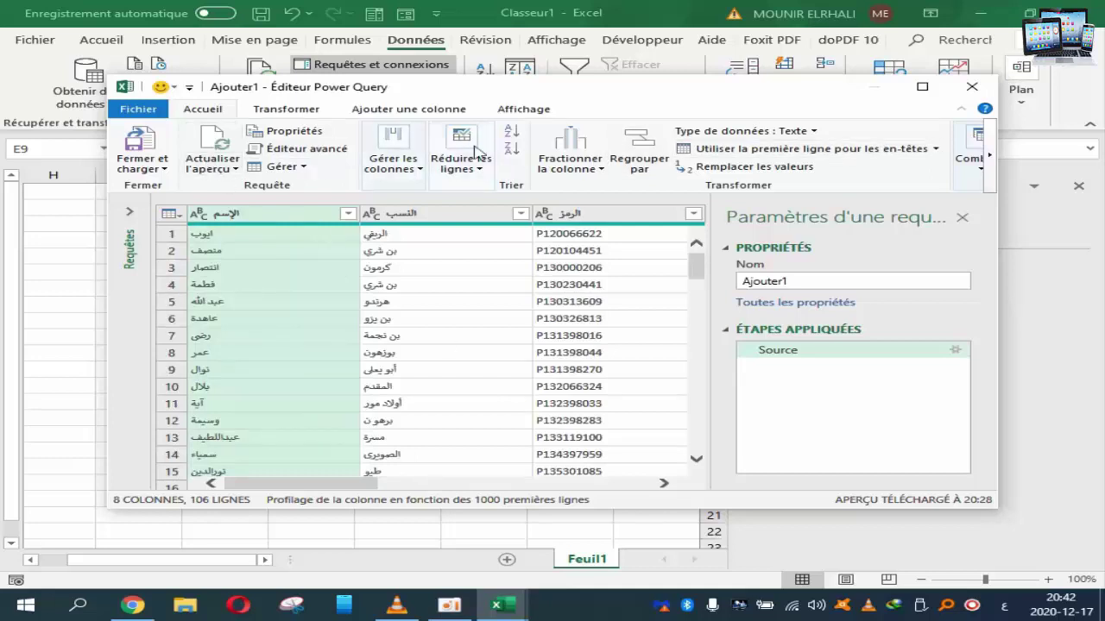
left_click(421, 173)
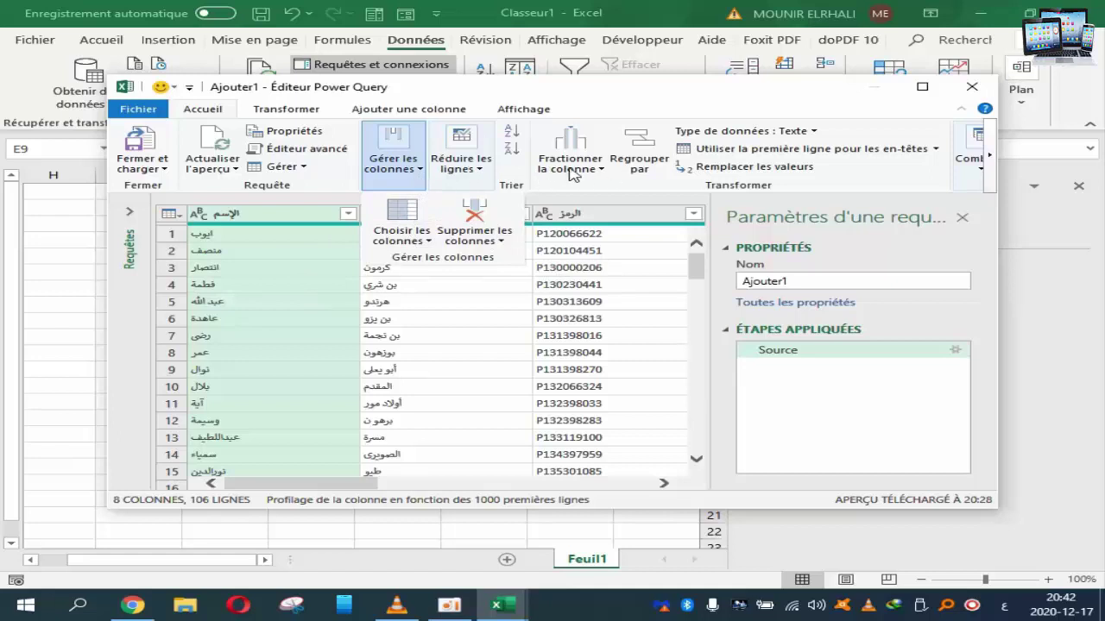
left_click(603, 174)
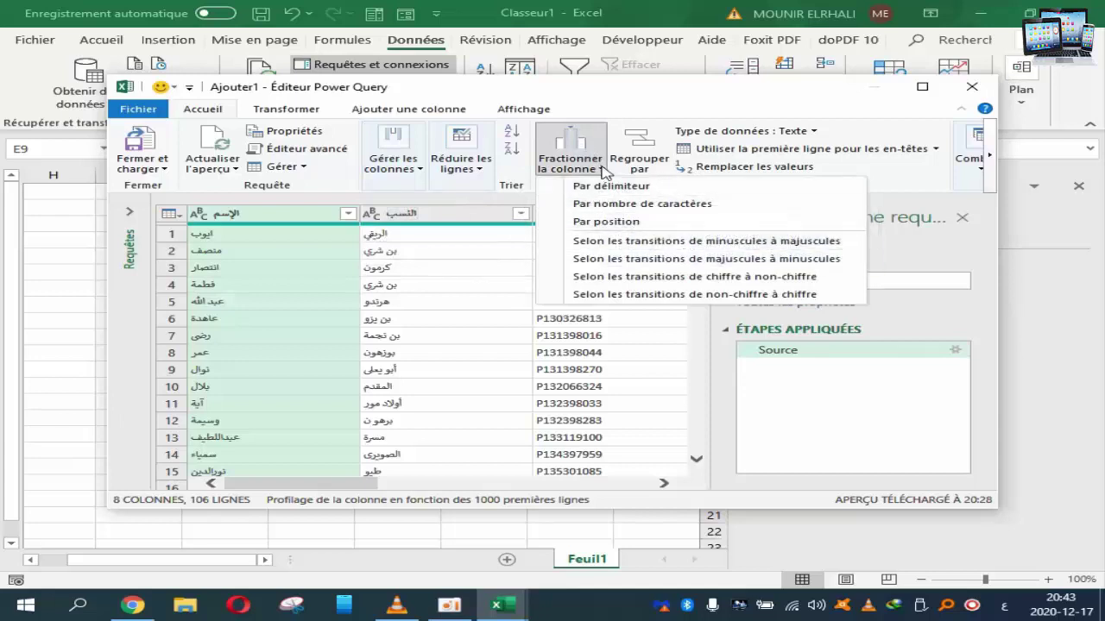
left_click(603, 171)
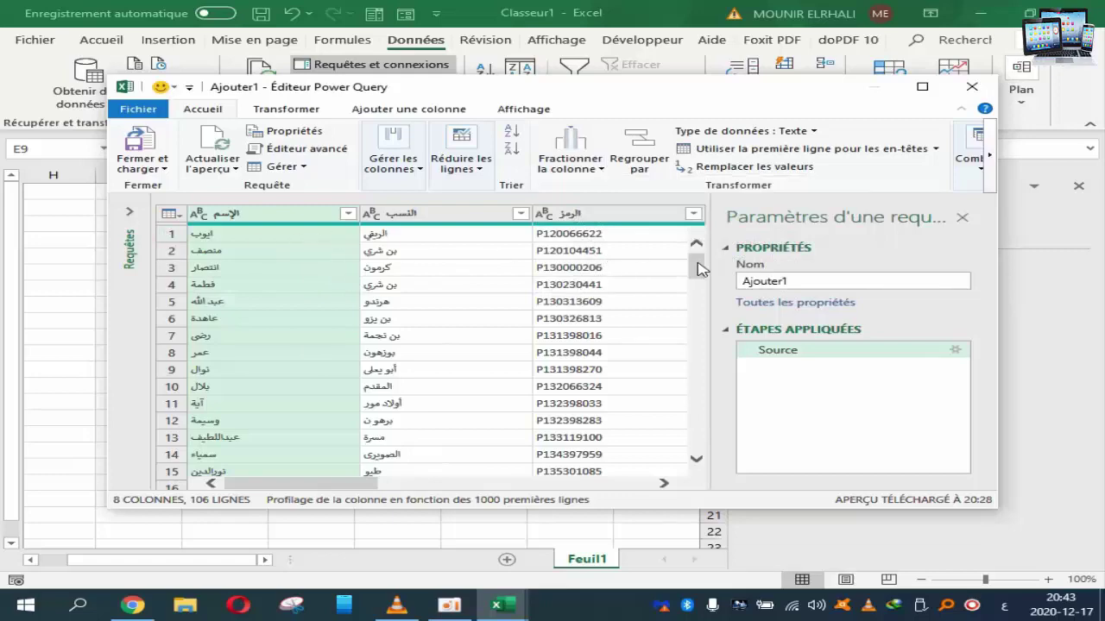
Scroll through all 106 rows again and select the query name in Nom
left_click_drag(697, 266, 697, 460)
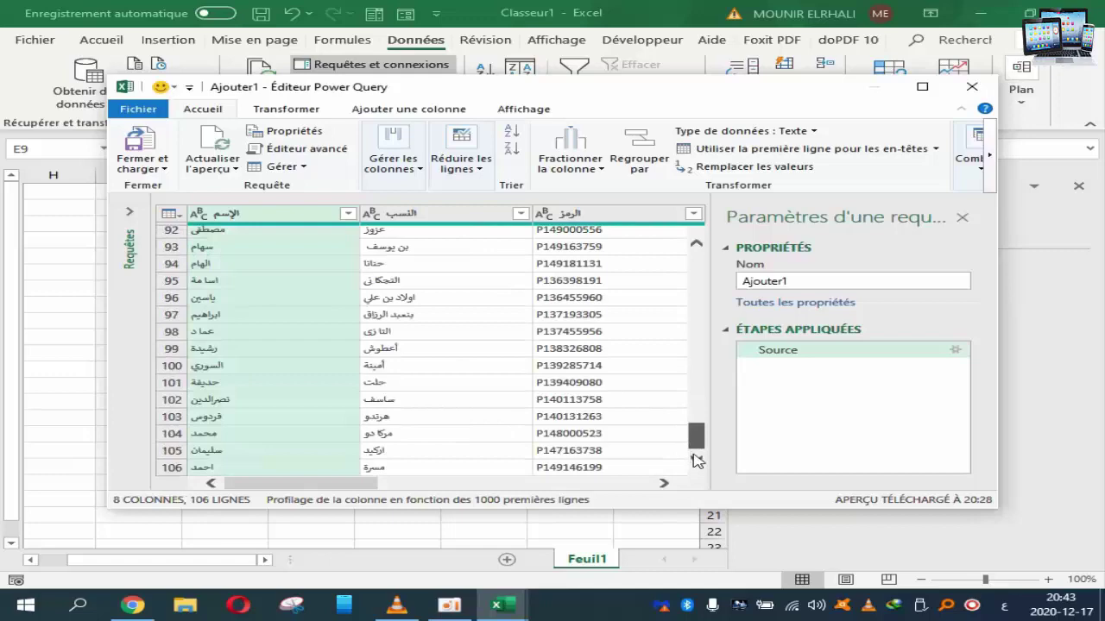
left_click_drag(697, 460, 706, 254)
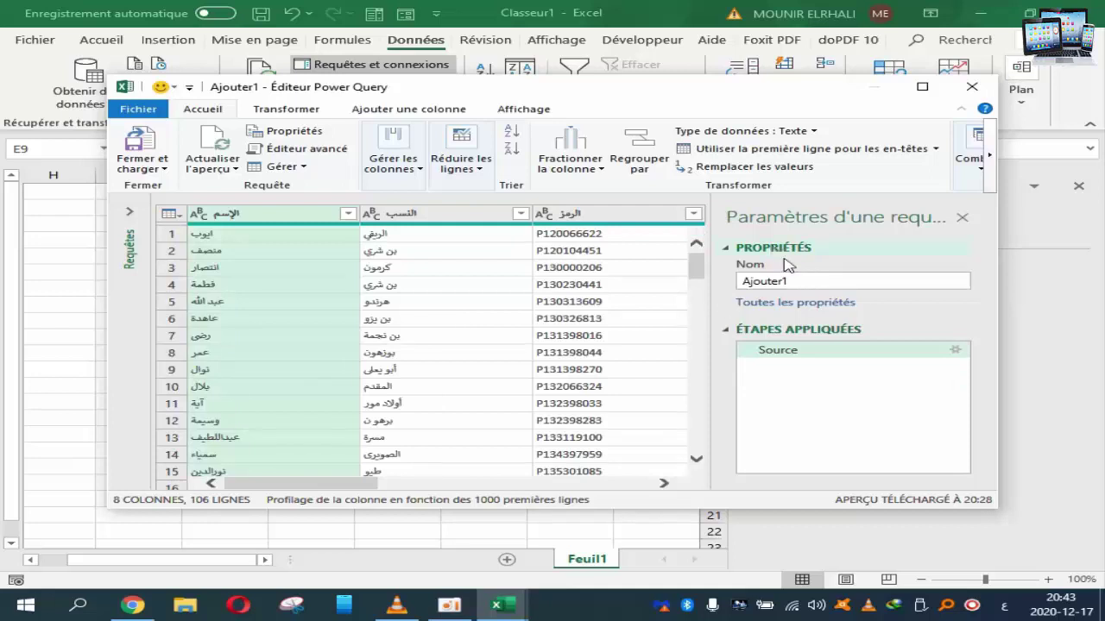
left_click_drag(810, 282, 713, 291)
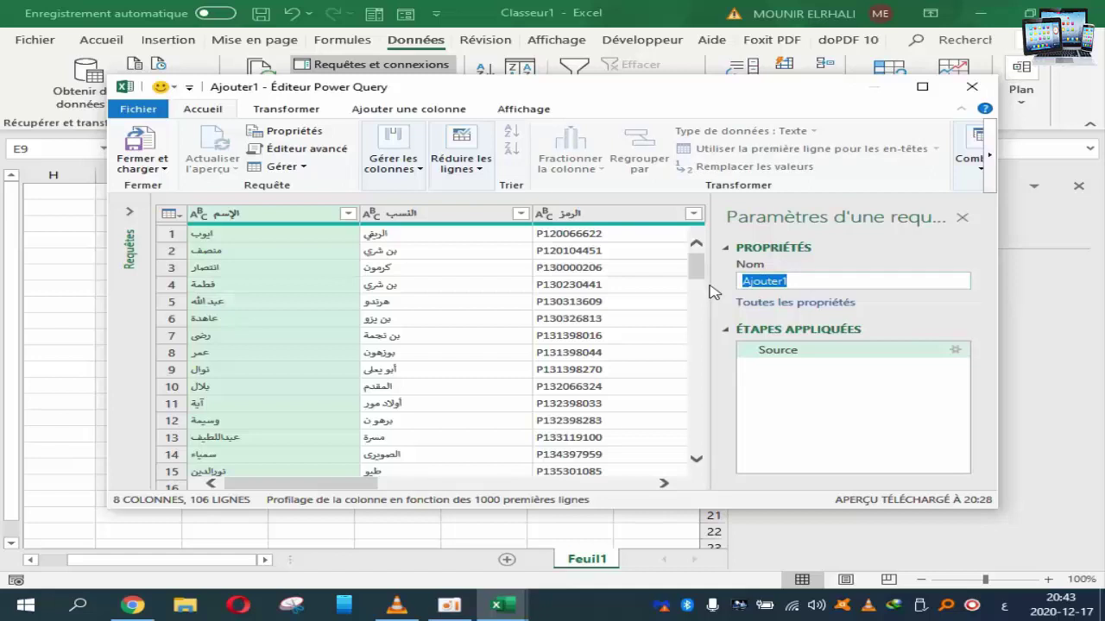
Rename the query to الجميع and load it to a new sheet with Fermer et charger
type("ال")
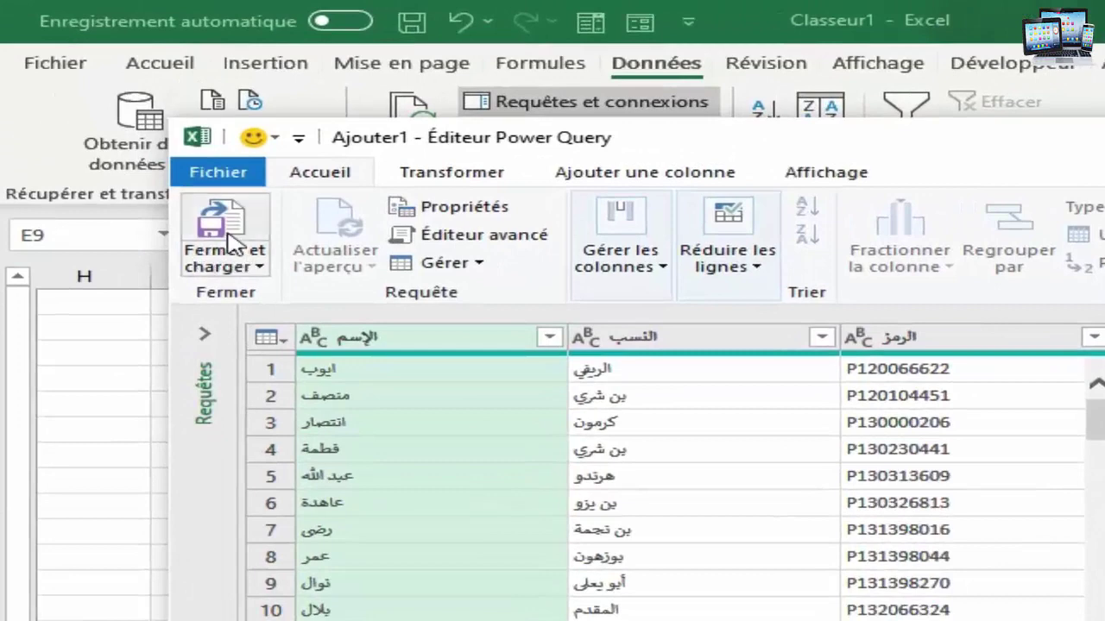
left_click(230, 240)
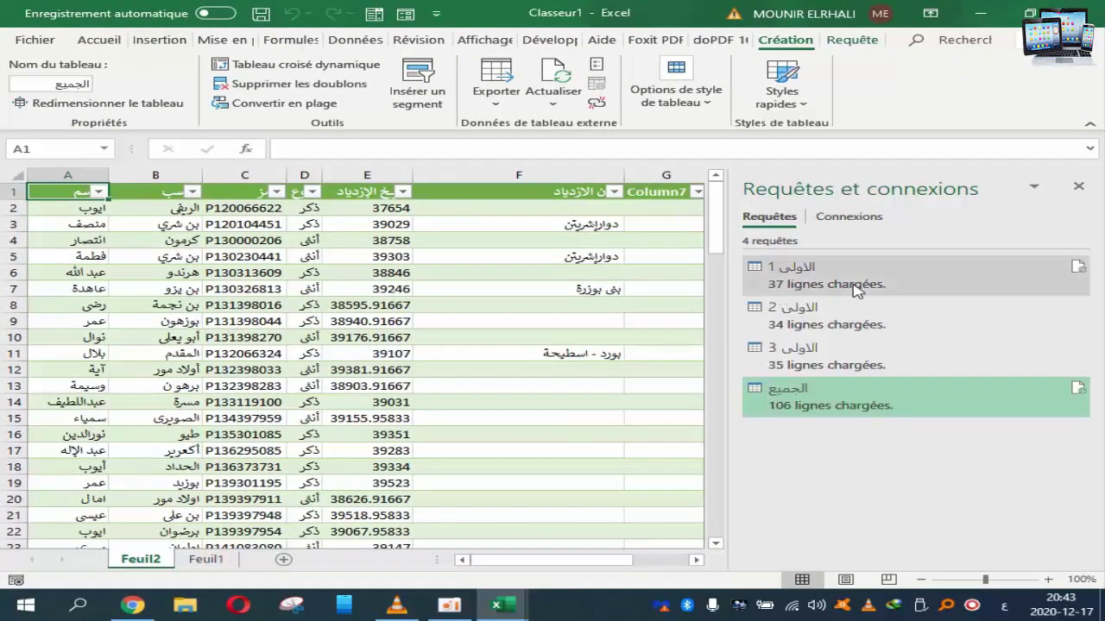
Close the Requêtes et connexions pane so the full الجميع table on Feuil2 shows
mouse_move(809, 288)
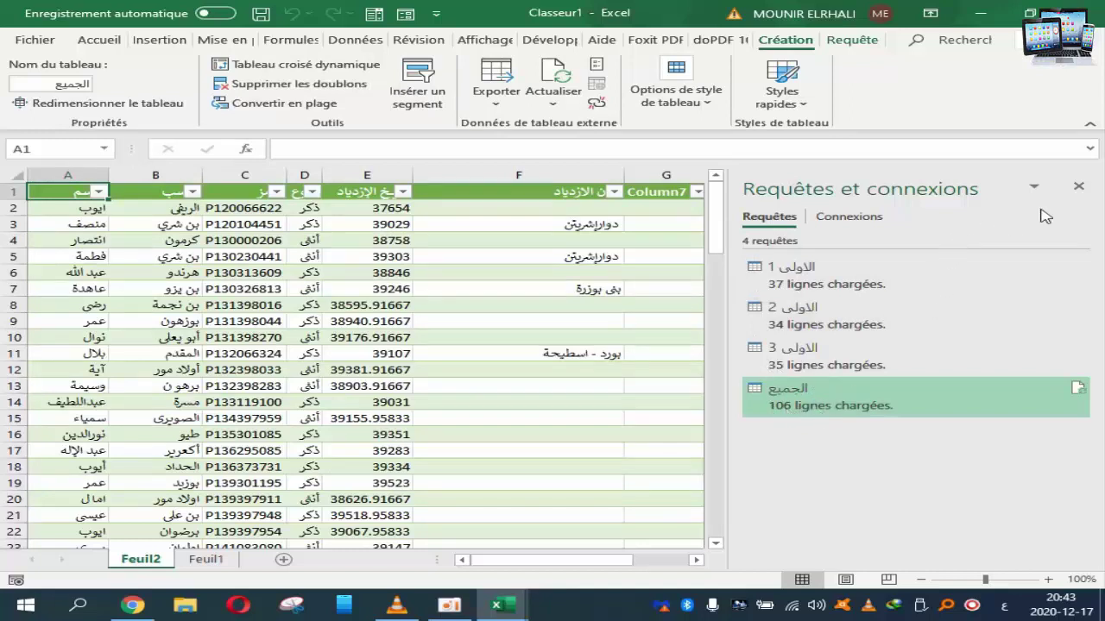
left_click(1077, 188)
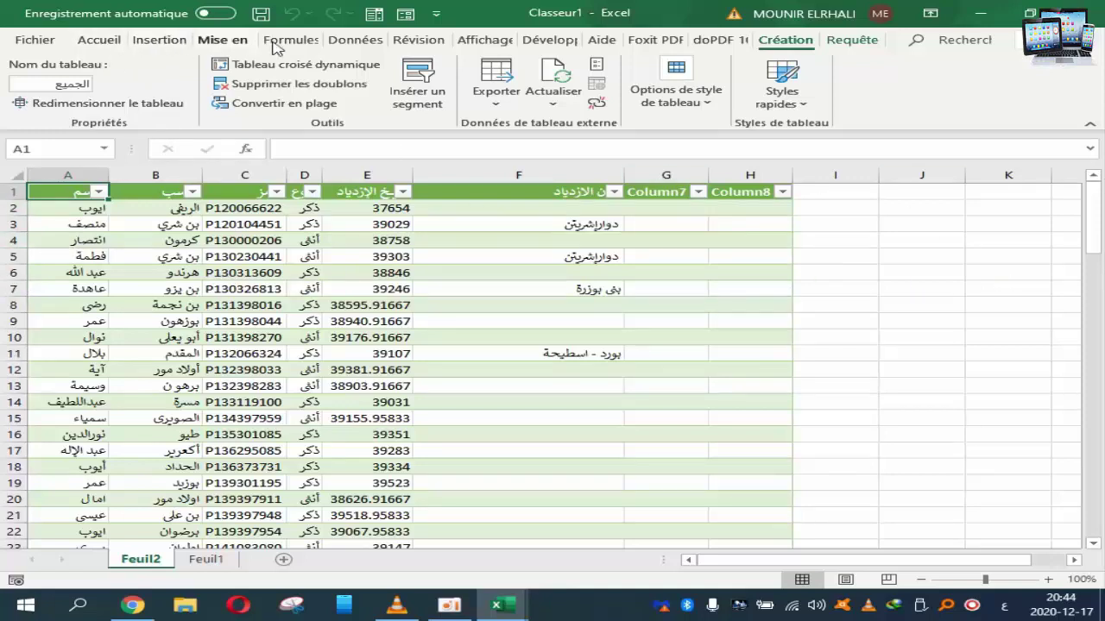
Set Feuil2 to right-to-left layout and autofit column D to its header
left_click(226, 41)
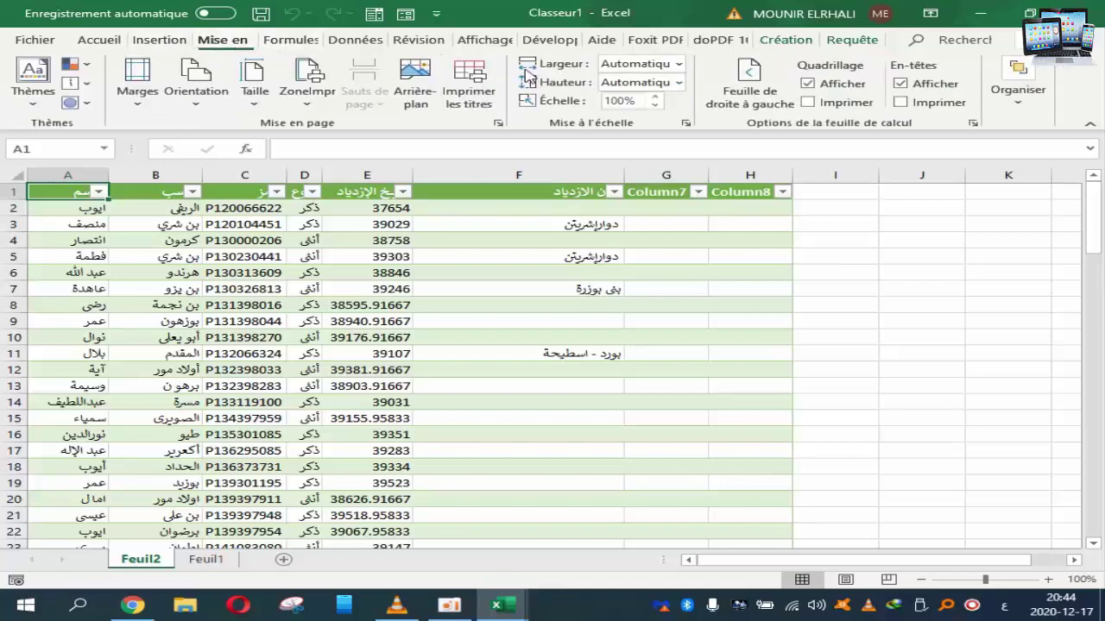
left_click(754, 84)
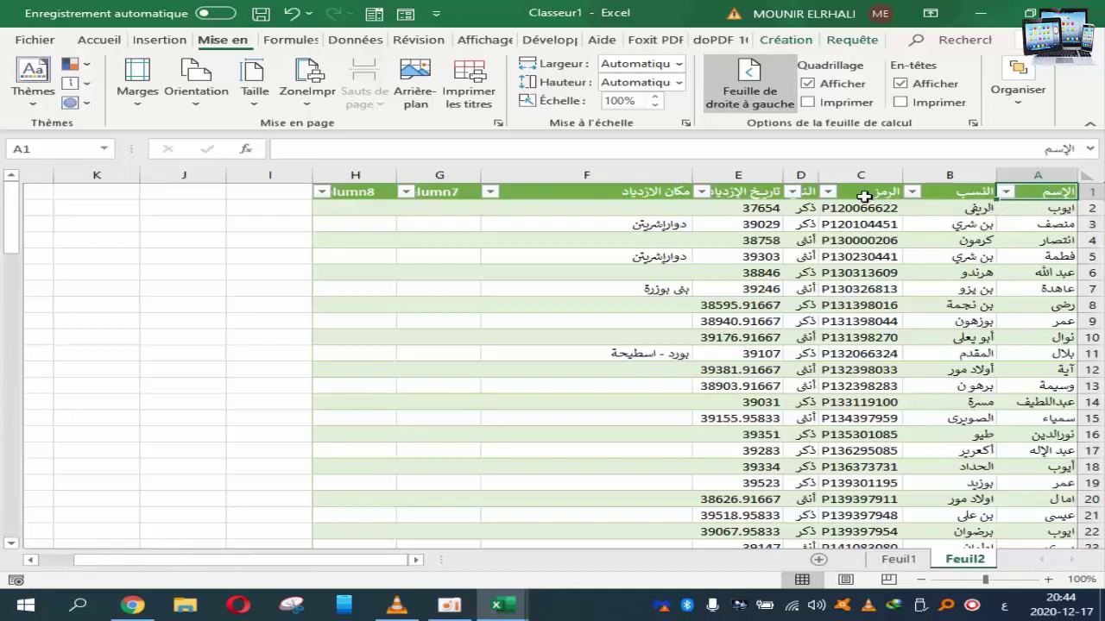
double_click(783, 174)
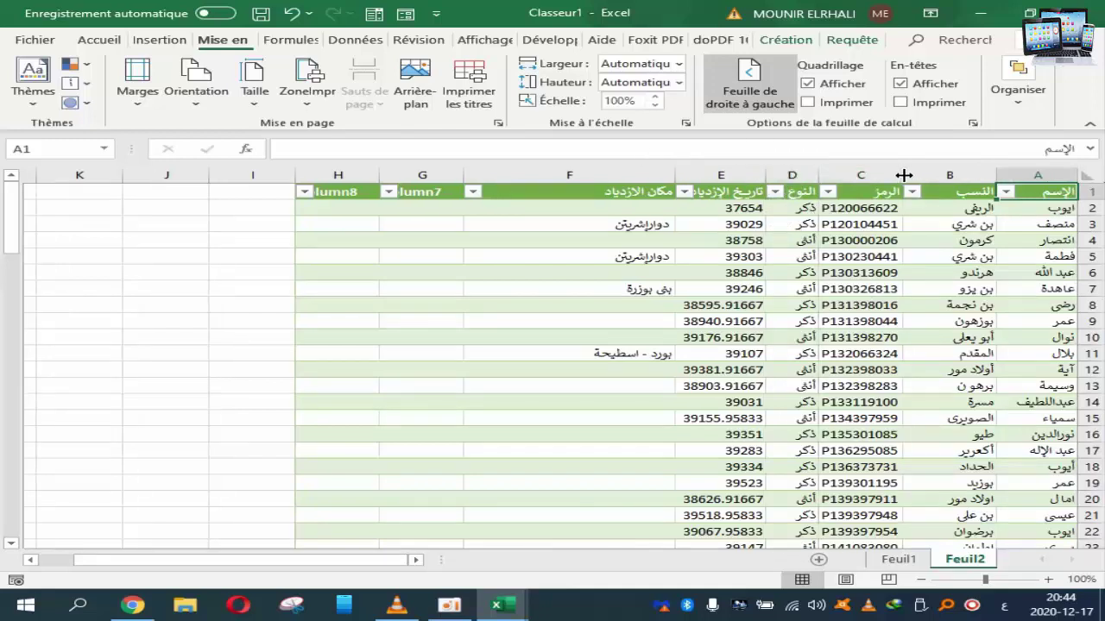
left_click(1003, 176)
left_click(185, 323)
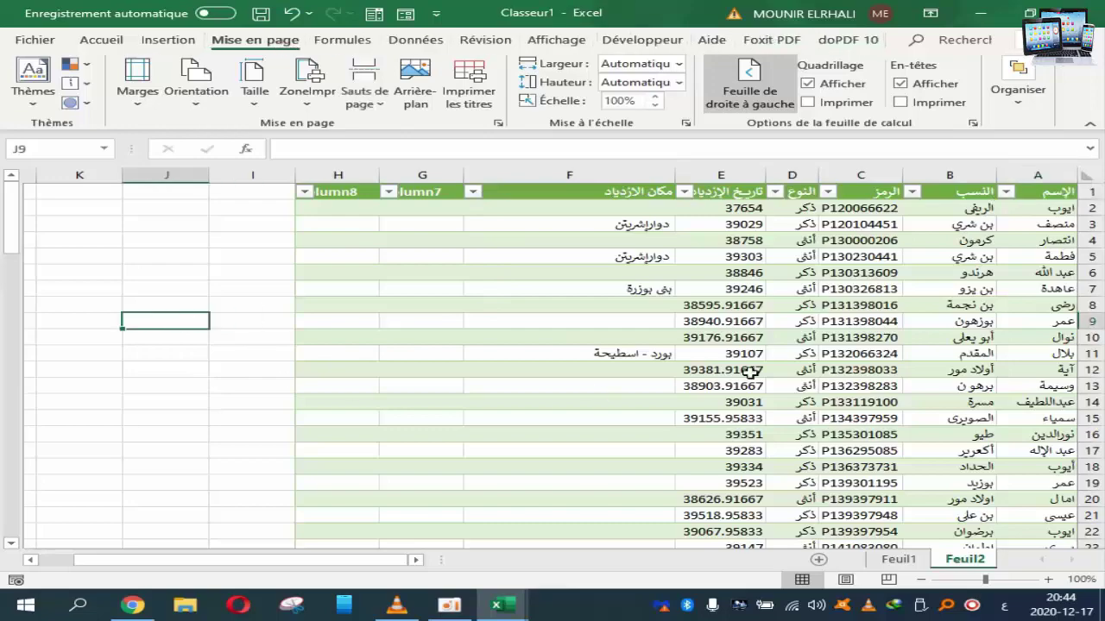
Scroll down through the table to row 107 and back up
scroll(782, 329, "down", 3)
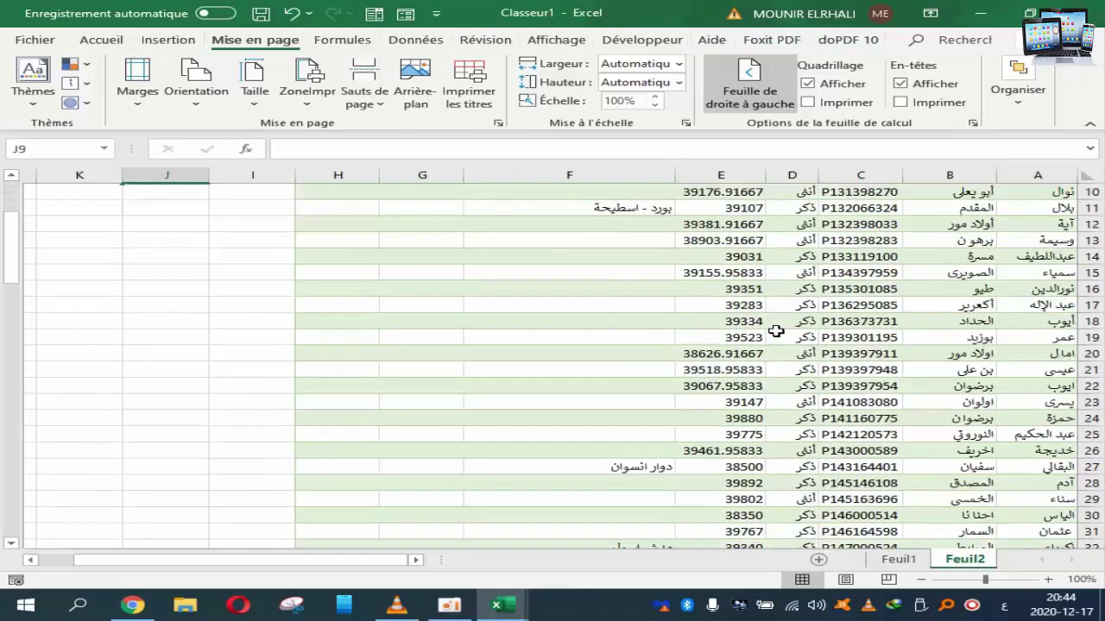
scroll(782, 329, "down", 4)
scroll(782, 329, "down", 8)
scroll(776, 331, "down", 4)
scroll(776, 332, "down", 4)
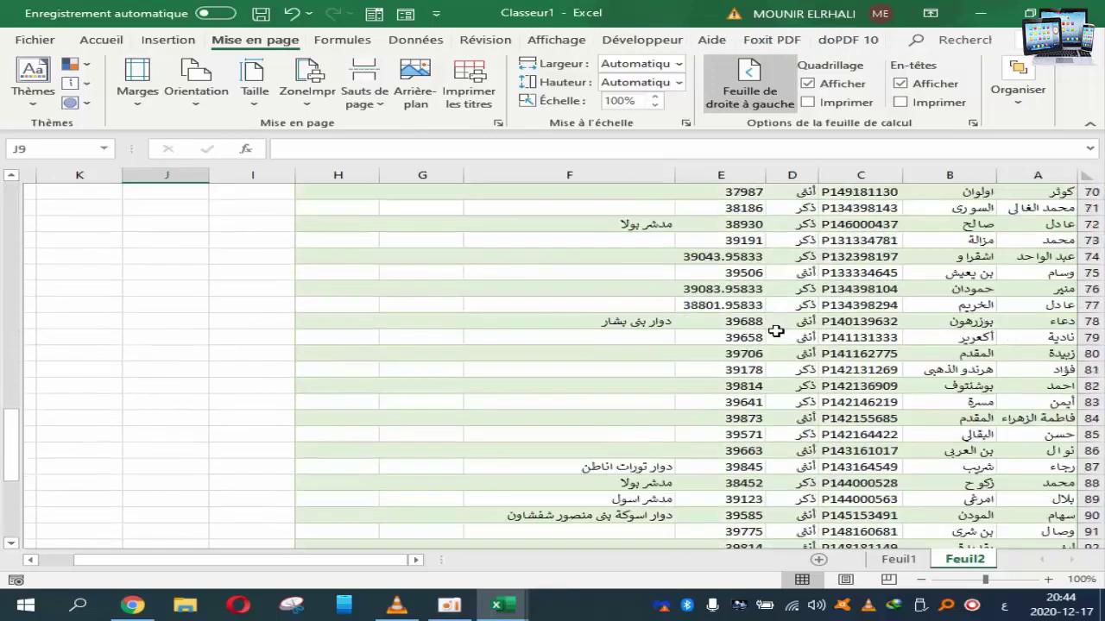
scroll(776, 331, "down", 5)
scroll(776, 331, "down", 5)
scroll(776, 331, "down", 2)
scroll(776, 331, "up", 6)
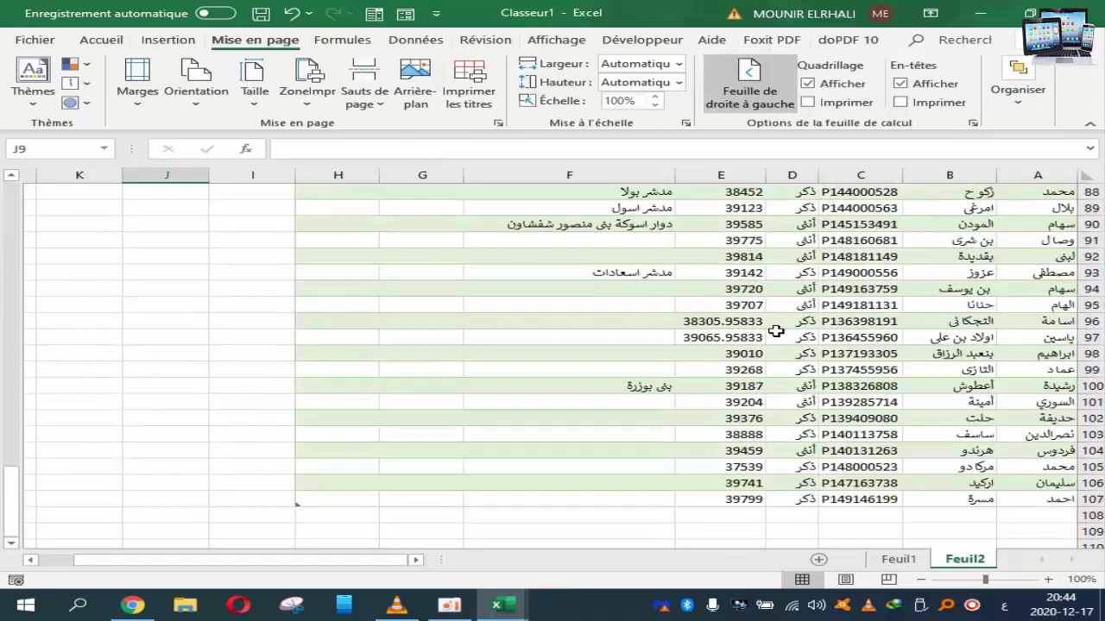
scroll(776, 332, "up", 5)
scroll(776, 332, "up", 7)
scroll(776, 332, "up", 10)
scroll(776, 331, "up", 6)
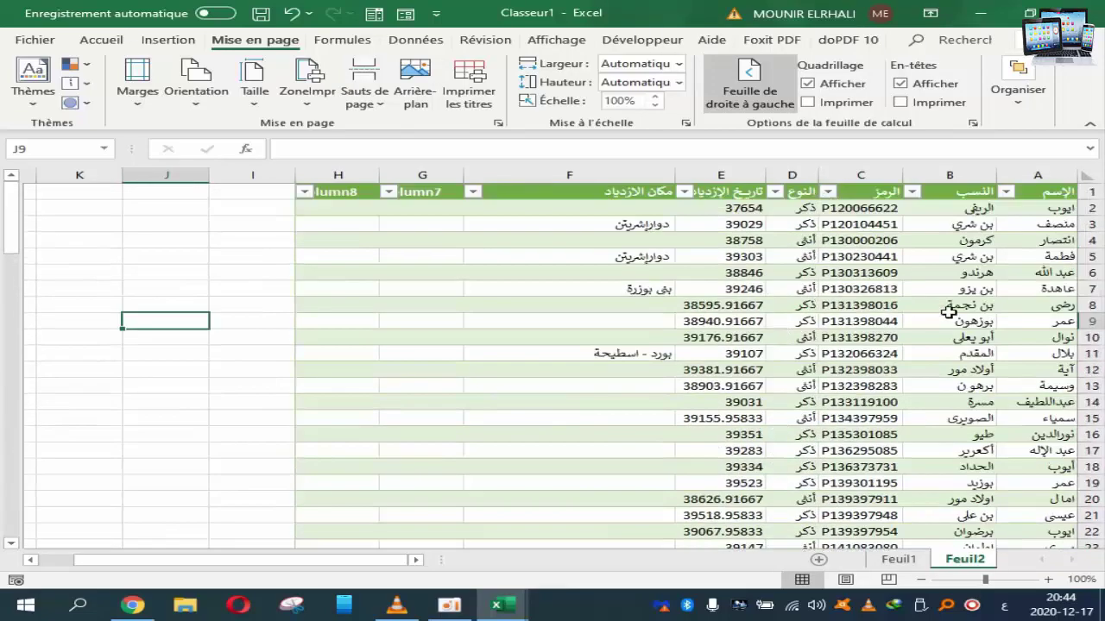
Open and close column B's filter list, then turn off the header filter arrows on Données
left_click(913, 192)
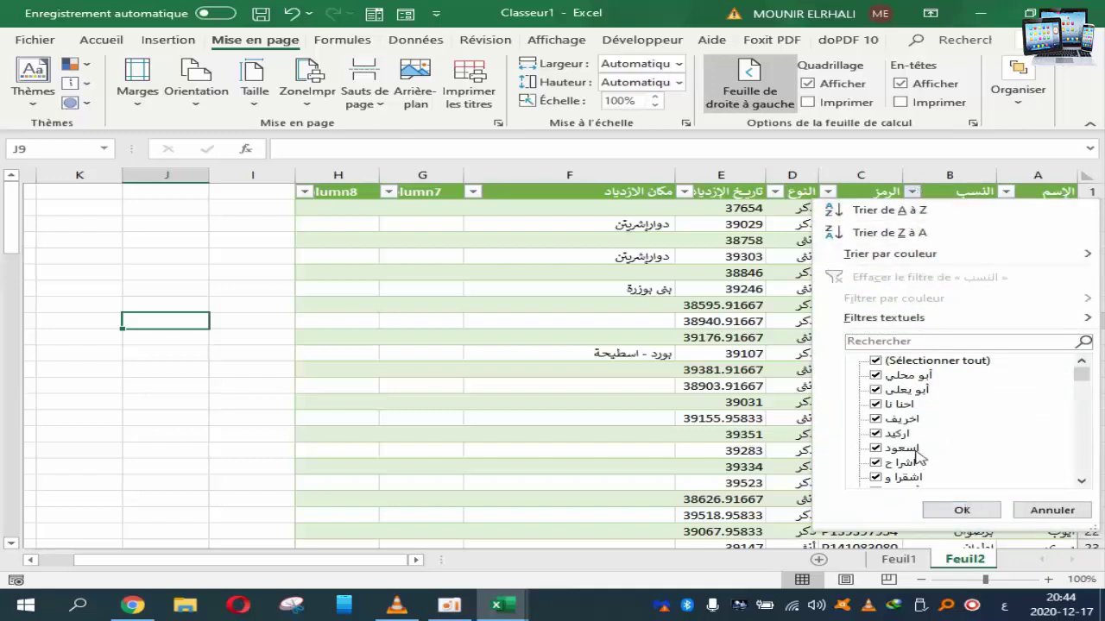
left_click(966, 511)
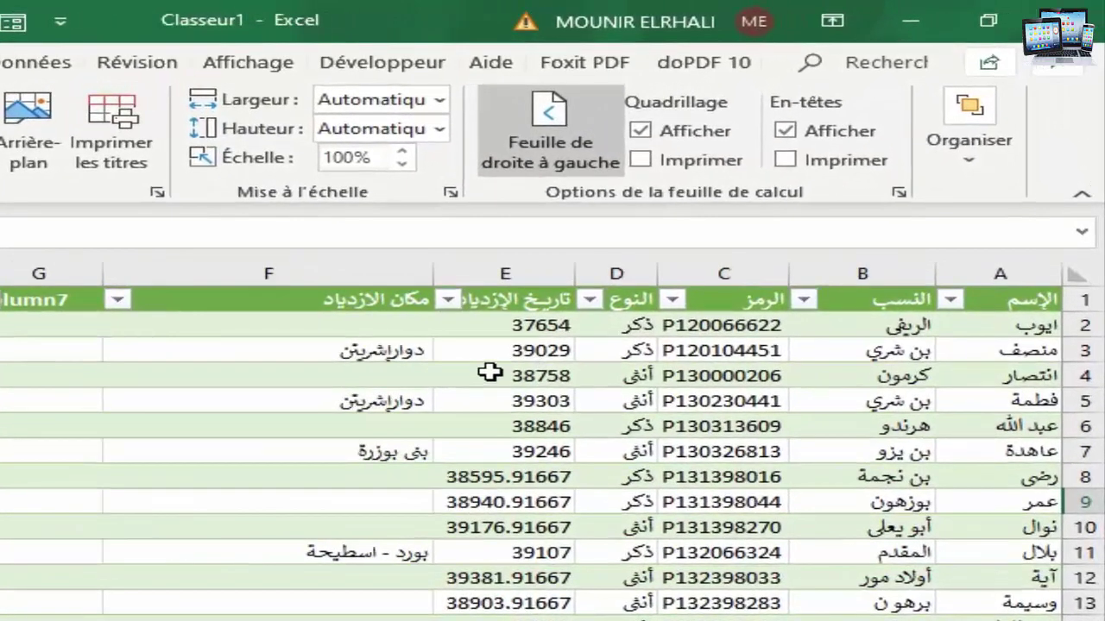
left_click(716, 298)
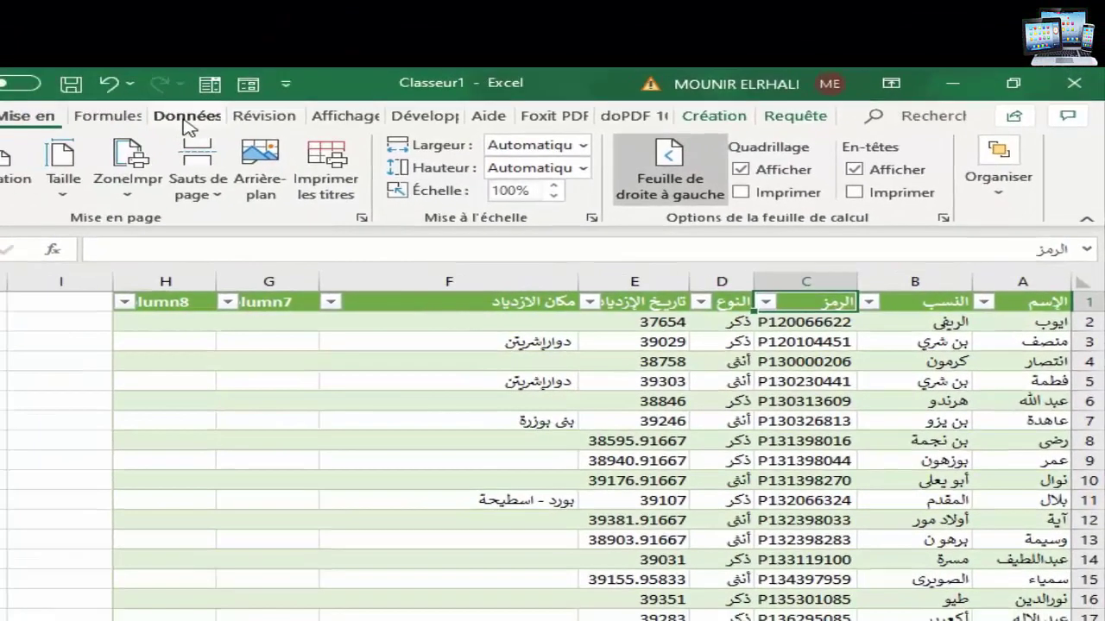
left_click(185, 115)
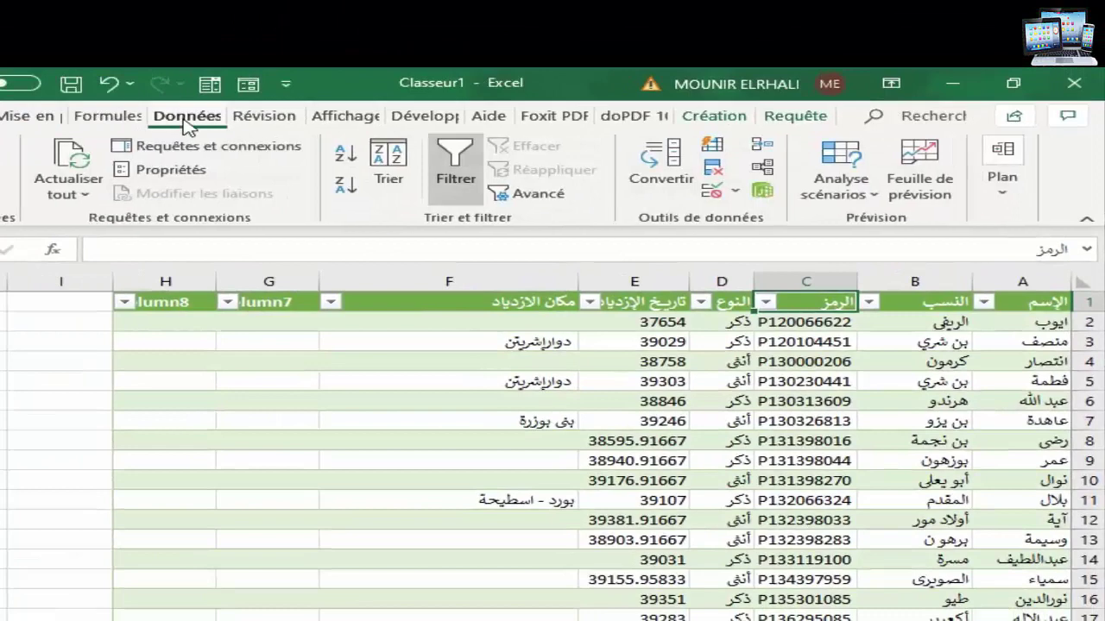
left_click(456, 203)
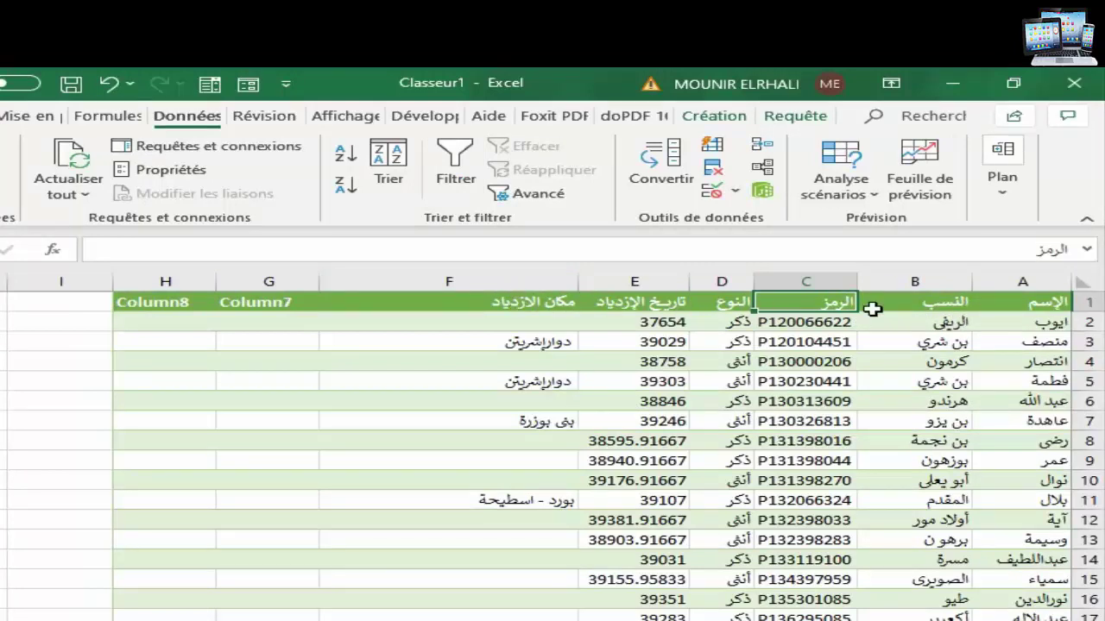
Toggle filters back on, check column F's list, then remove the filter arrows again
left_click(451, 302)
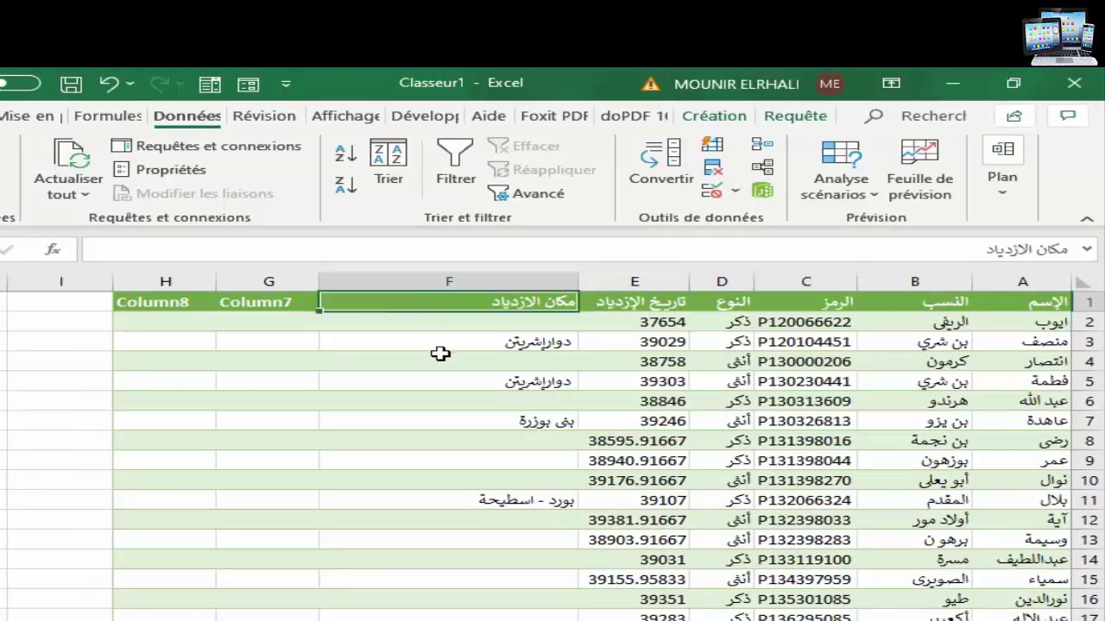
left_click(455, 178)
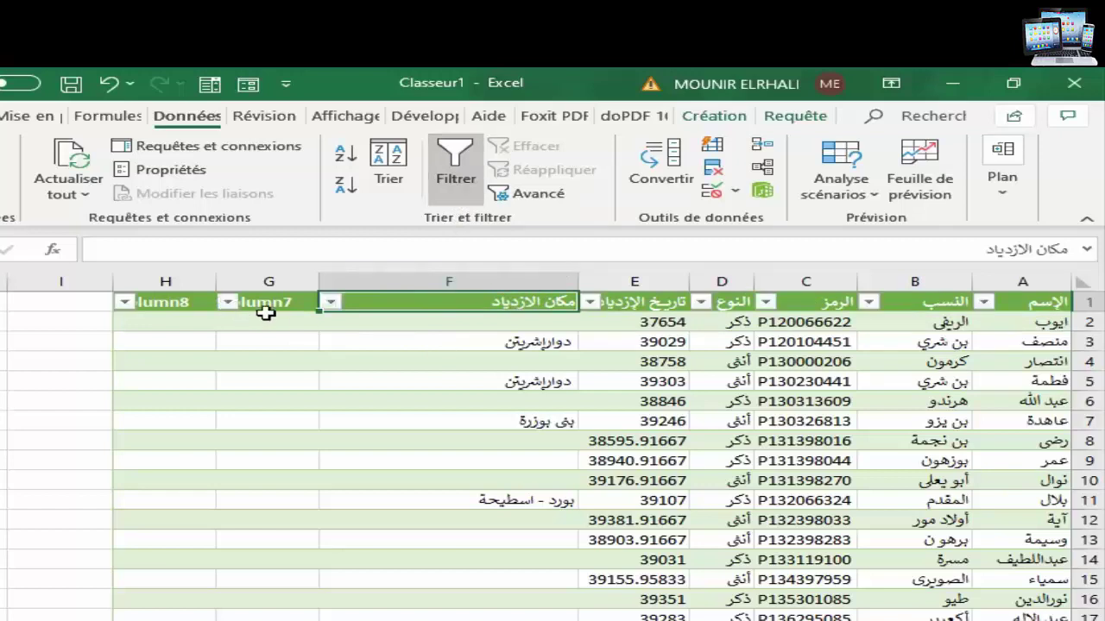
left_click(331, 302)
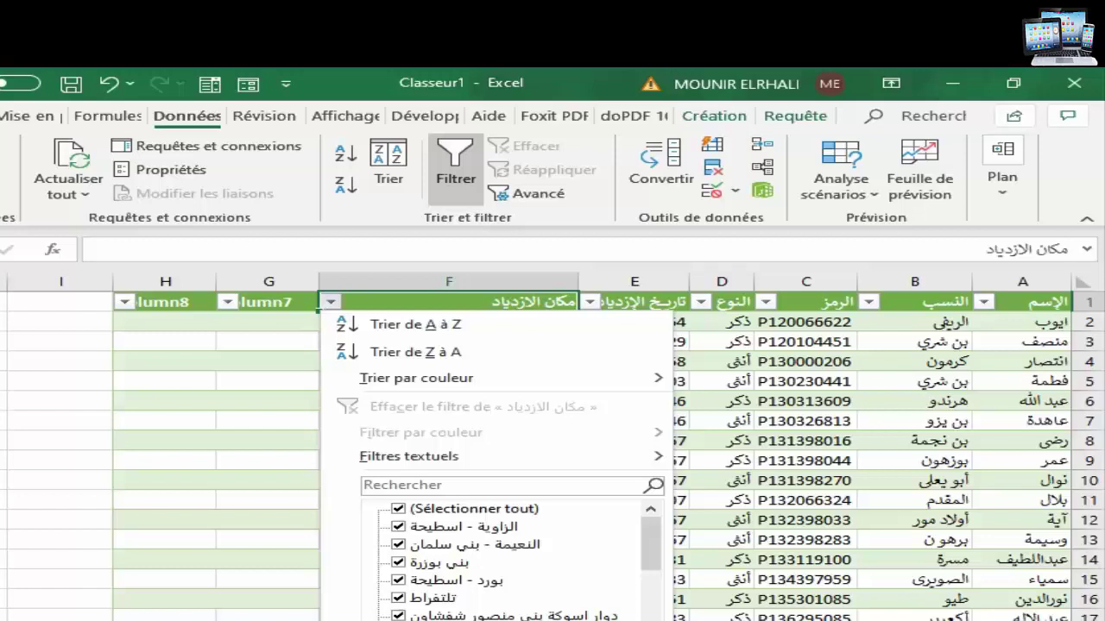
key("Escape")
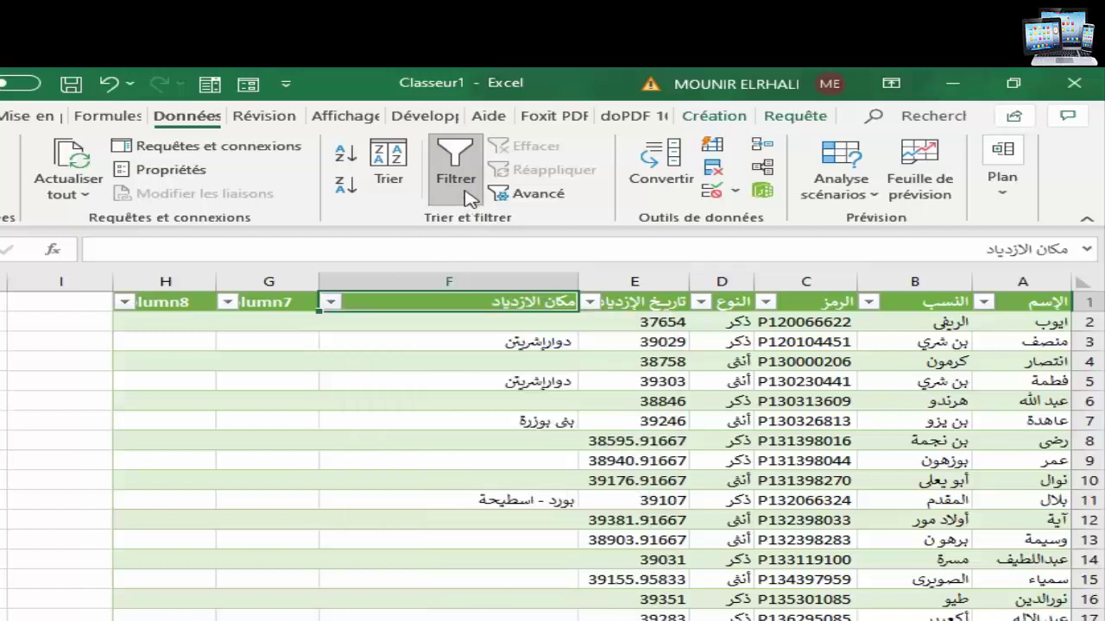
left_click(466, 198)
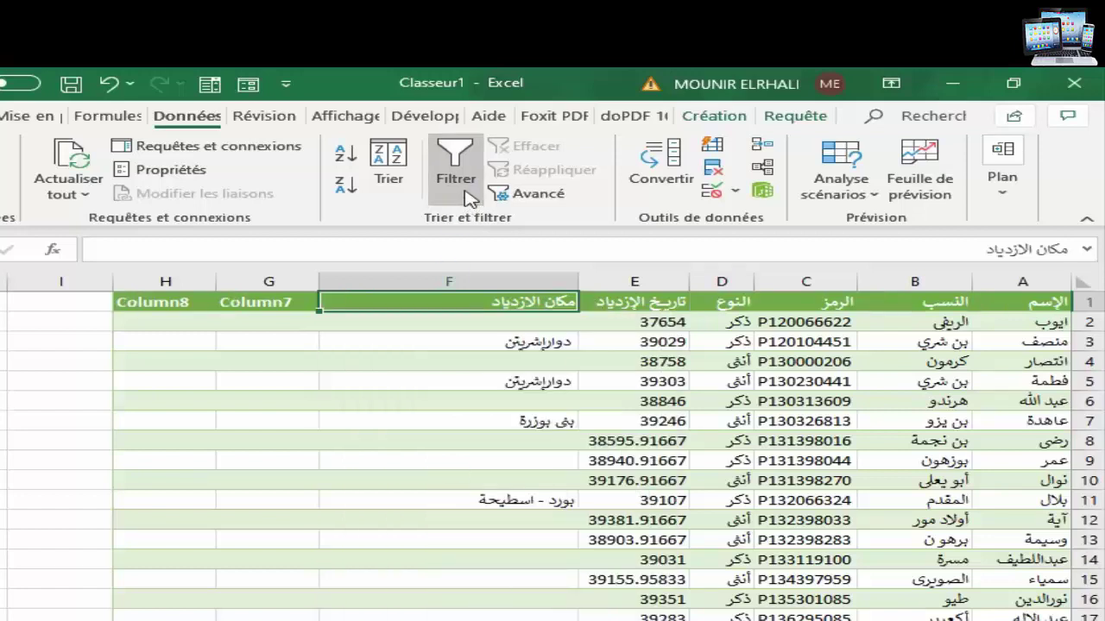
left_click(233, 480)
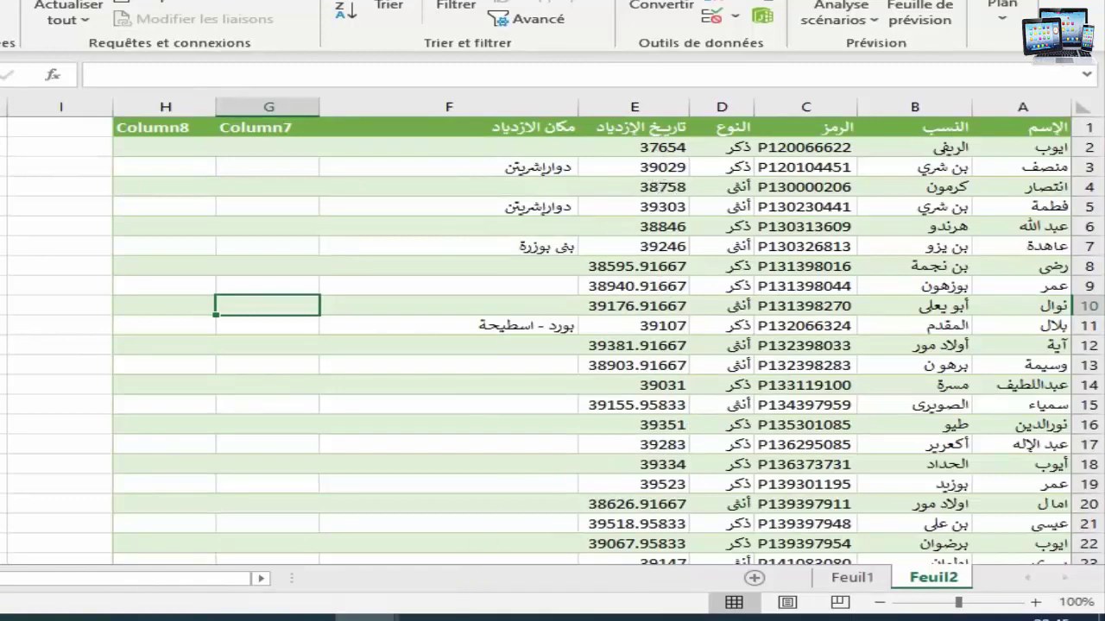
mouse_move(365, 617)
left_click(285, 585)
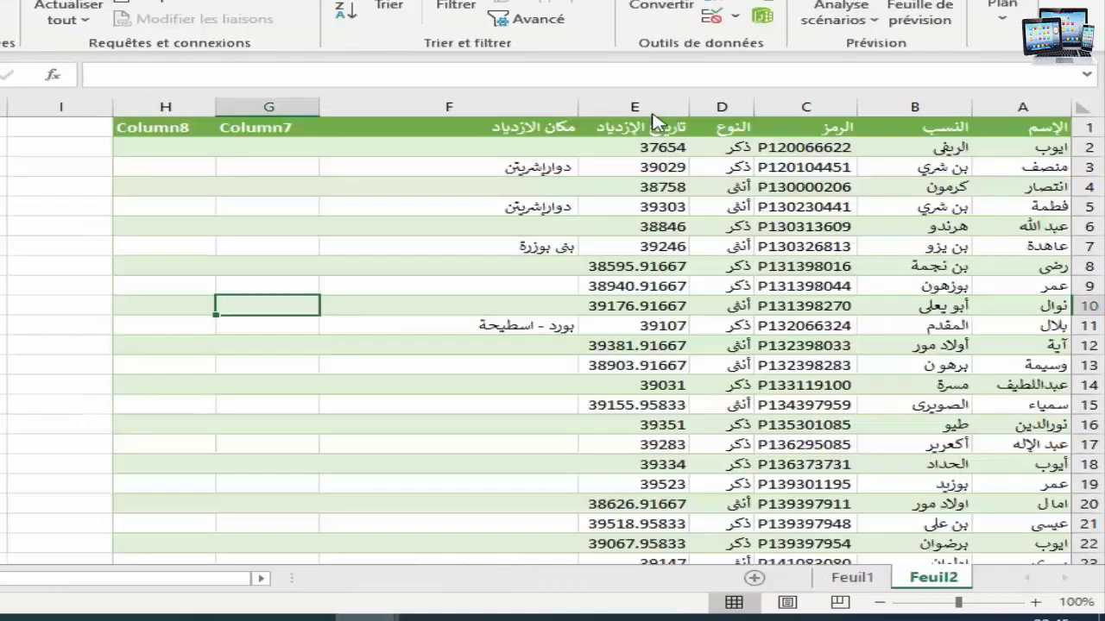
Apply the Date number format to column E so birth dates read like 02-02-2003
left_click(654, 104)
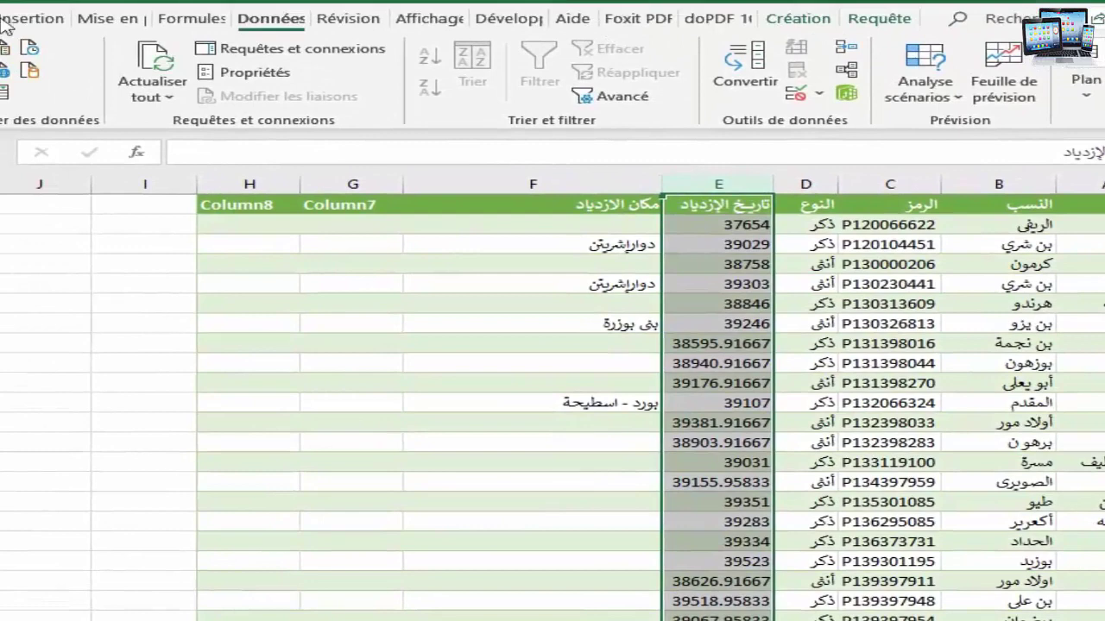
left_click(2, 19)
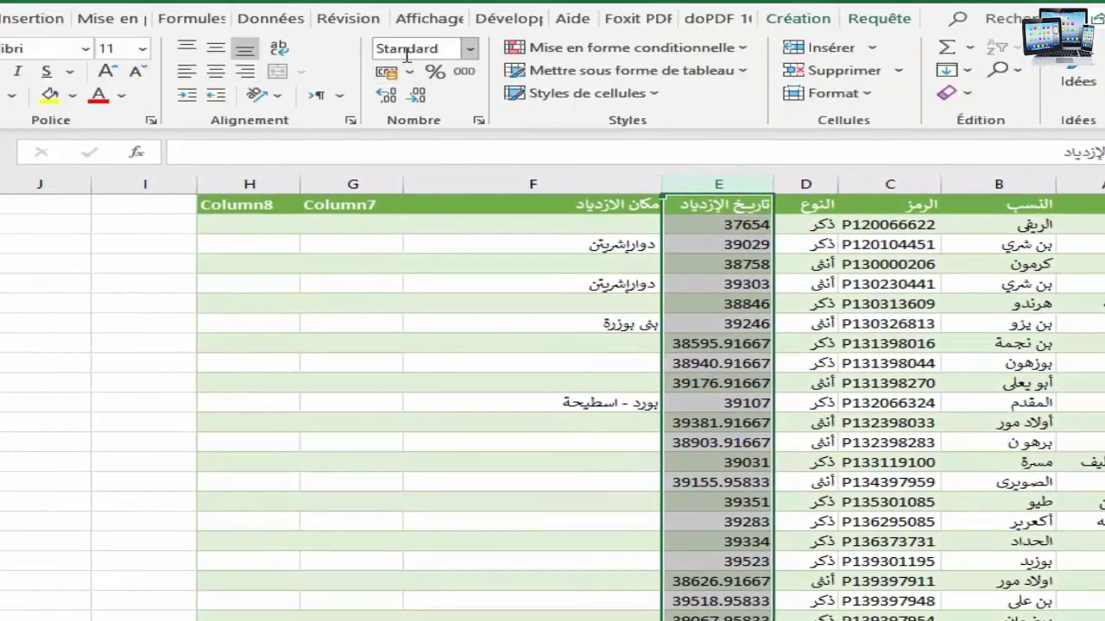
left_click(469, 50)
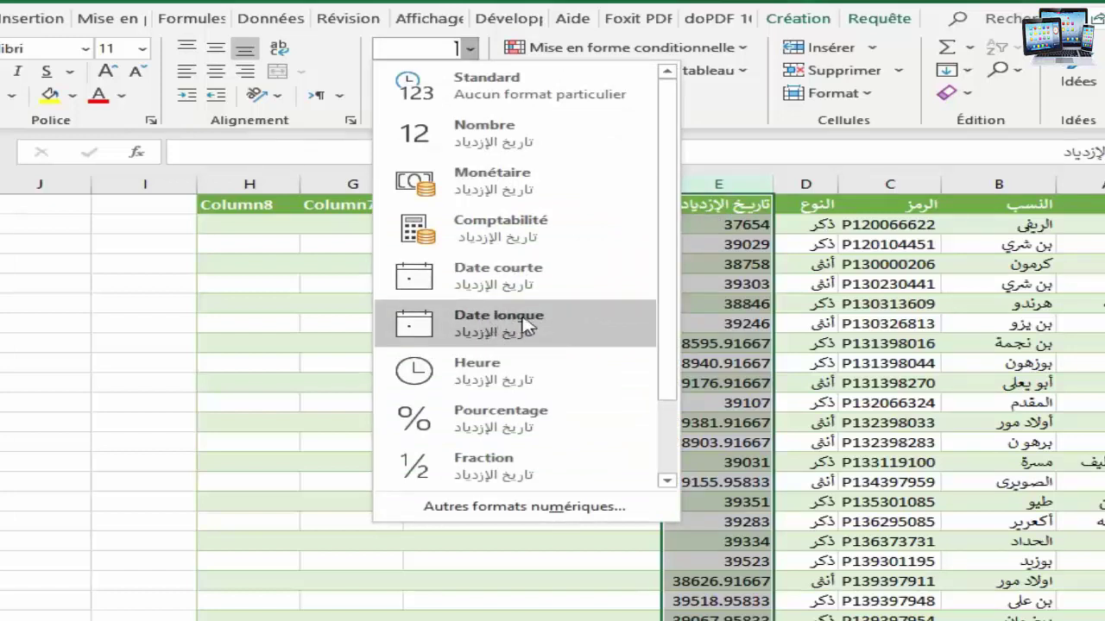
left_click(515, 277)
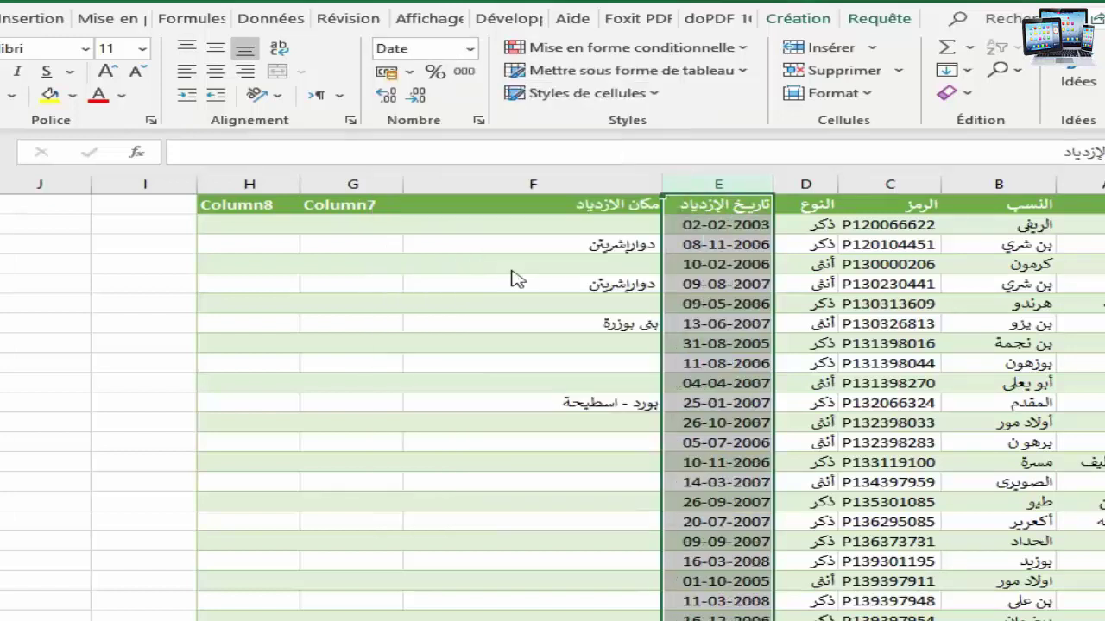
left_click(181, 353)
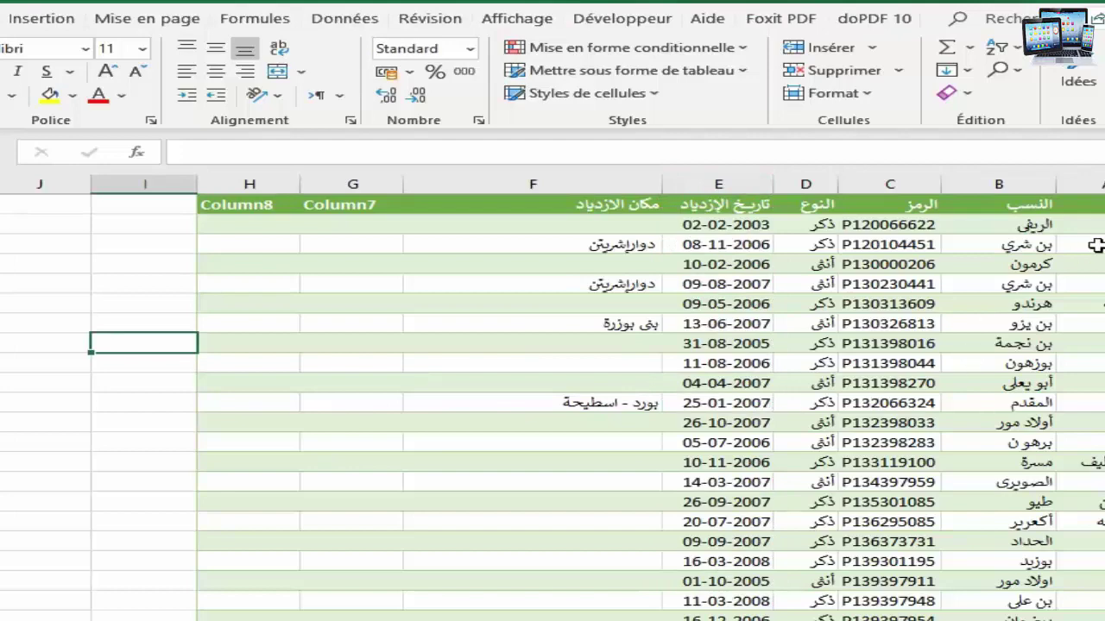
Scroll down through the combined الجميع table to review its rows
scroll(711, 328, "down", 3)
scroll(711, 345, "down", 3)
scroll(711, 345, "down", 5)
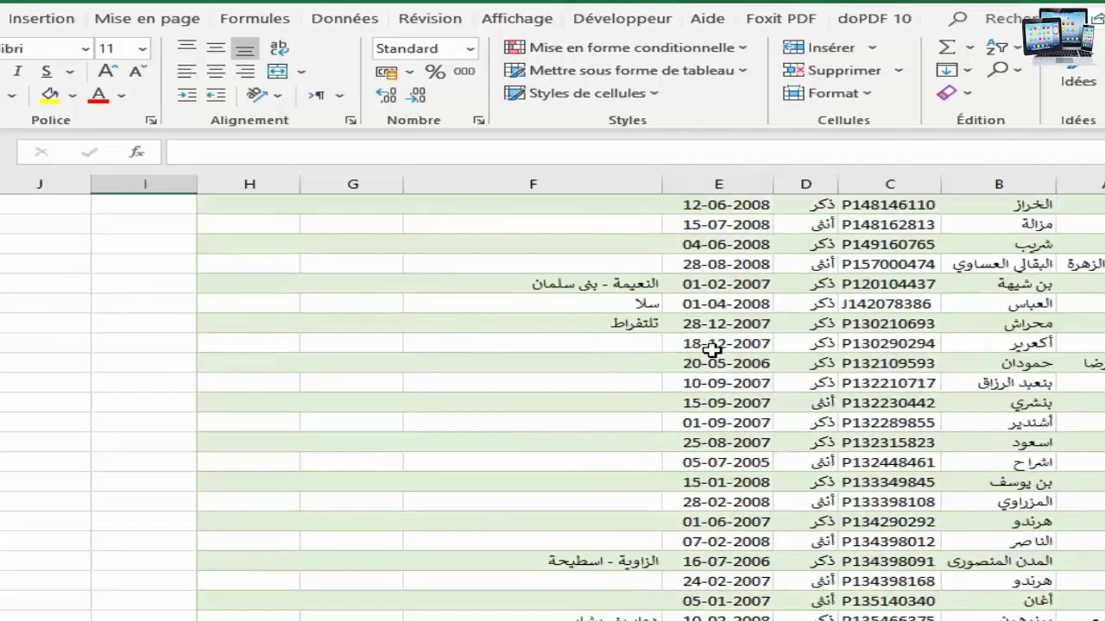
scroll(711, 348, "up", 8)
scroll(712, 349, "up", 3)
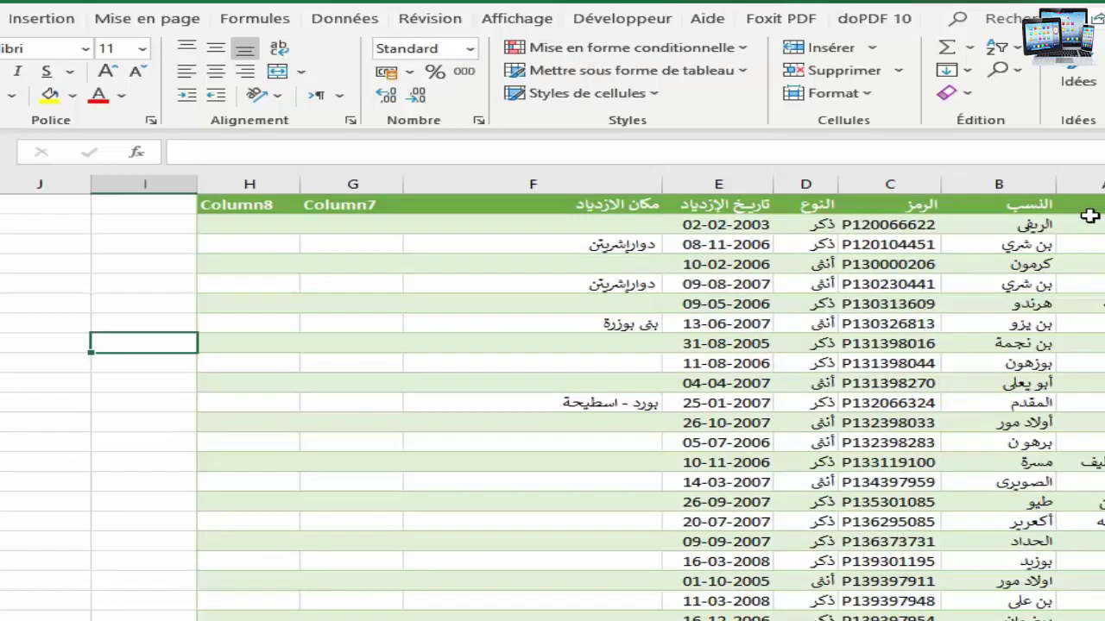
scroll(1090, 343, "down", 2)
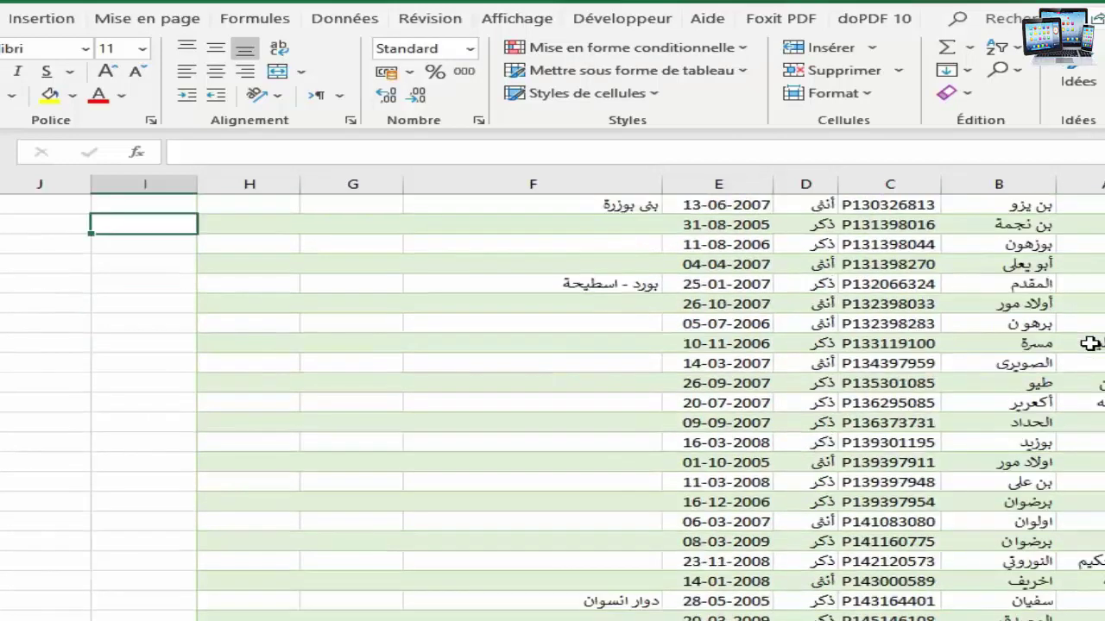
scroll(1090, 344, "down", 4)
scroll(1090, 343, "down", 5)
scroll(1090, 344, "down", 4)
scroll(1090, 343, "down", 2)
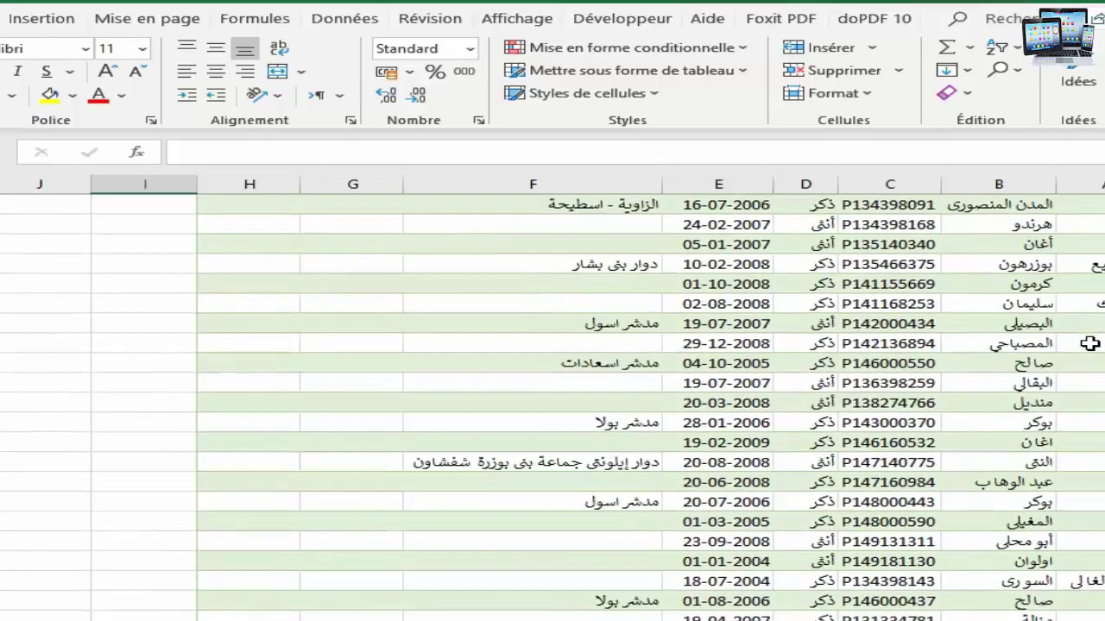
scroll(1090, 344, "down", 6)
scroll(1090, 343, "down", 8)
scroll(1090, 343, "down", 3)
Scroll back to the top and bring up the الاقسام.xlsx workbook window
scroll(1090, 344, "up", 4)
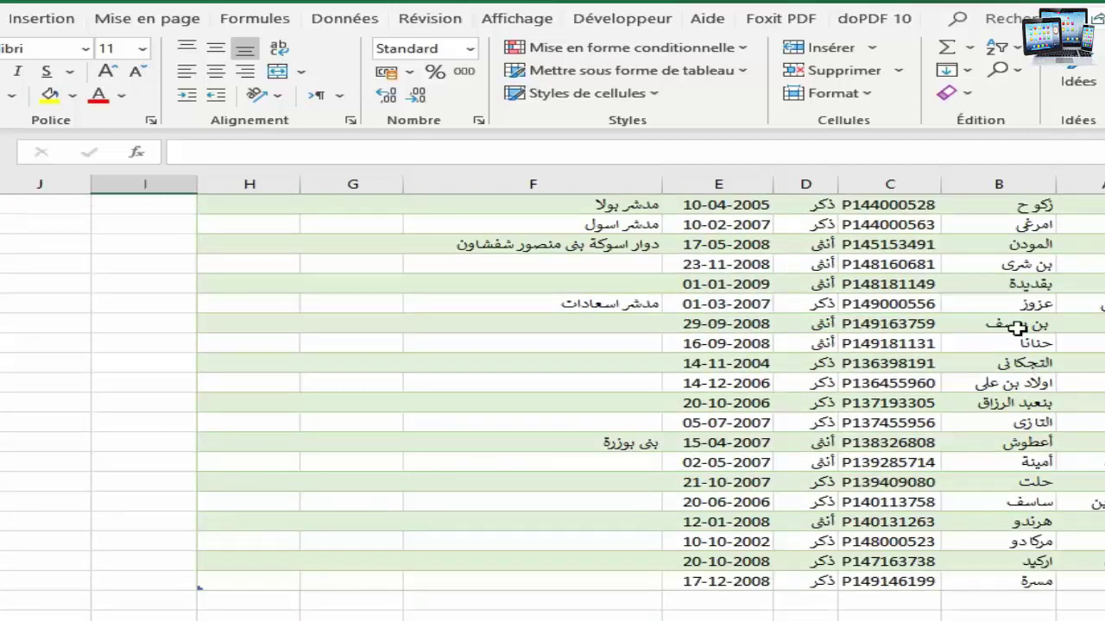
scroll(969, 431, "up", 1)
scroll(961, 417, "up", 3)
scroll(952, 420, "up", 5)
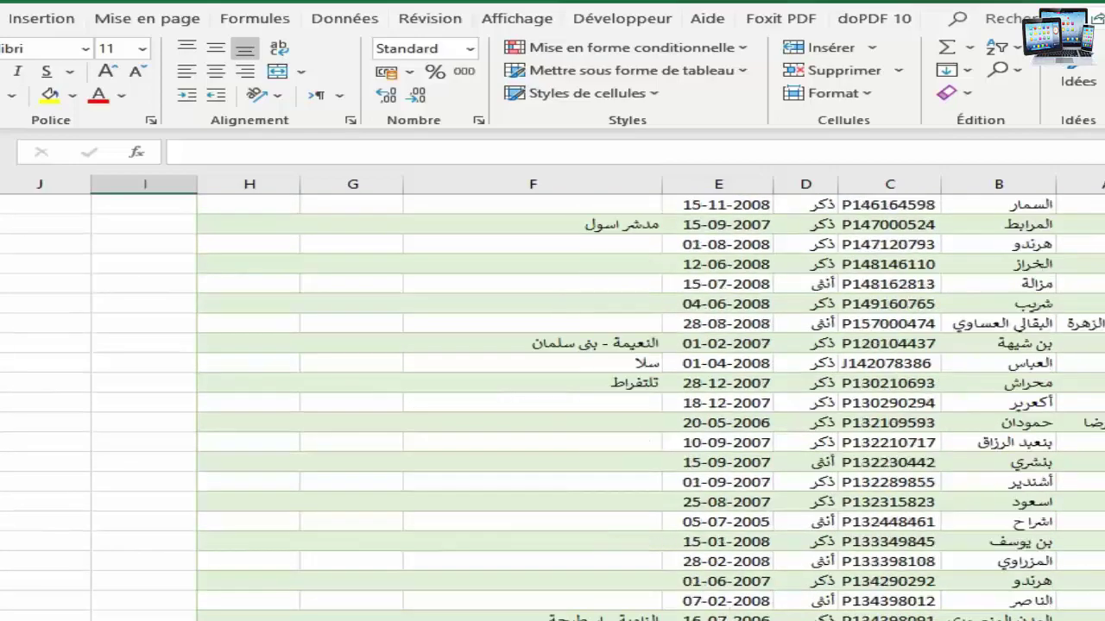
left_click(285, 605)
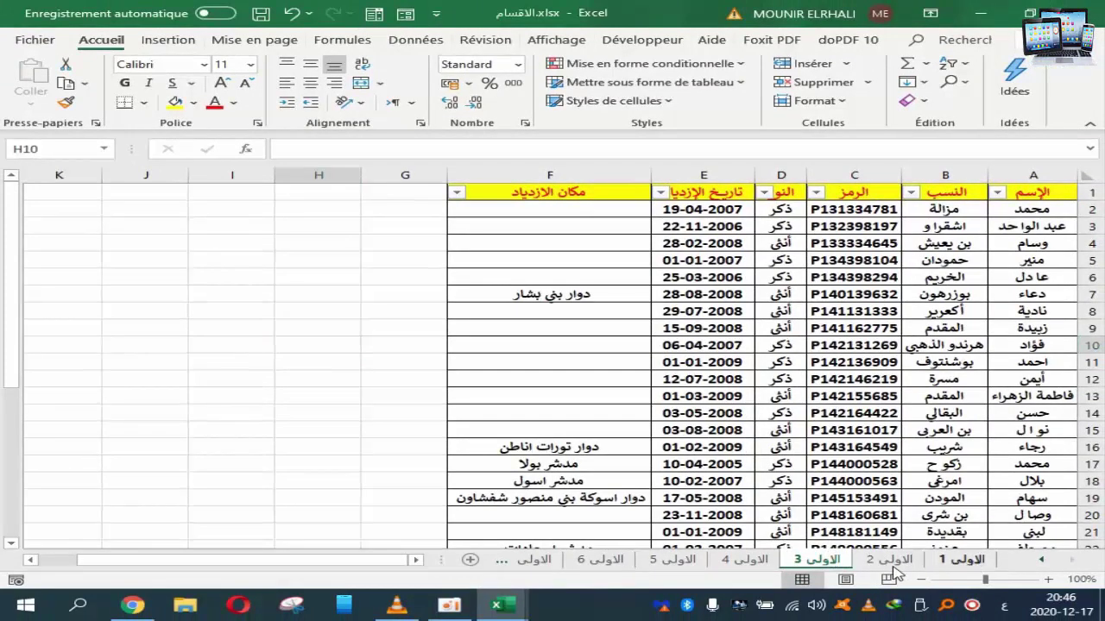
Compare the first, second and third class sheets
left_click(893, 561)
left_click(837, 563)
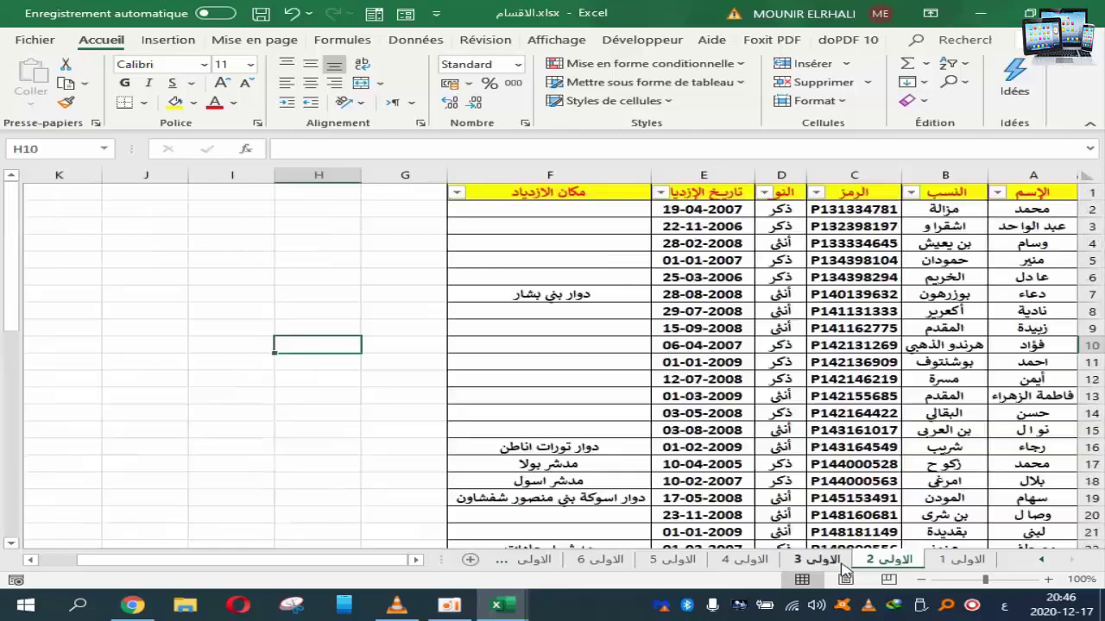
left_click(962, 562)
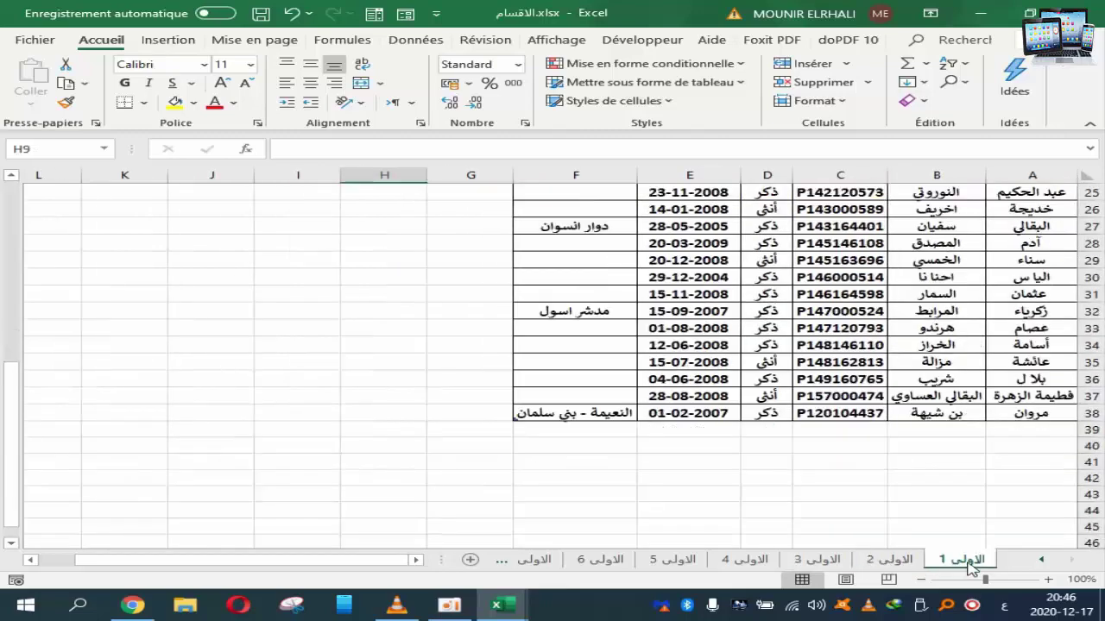
left_click(895, 561)
left_click(824, 563)
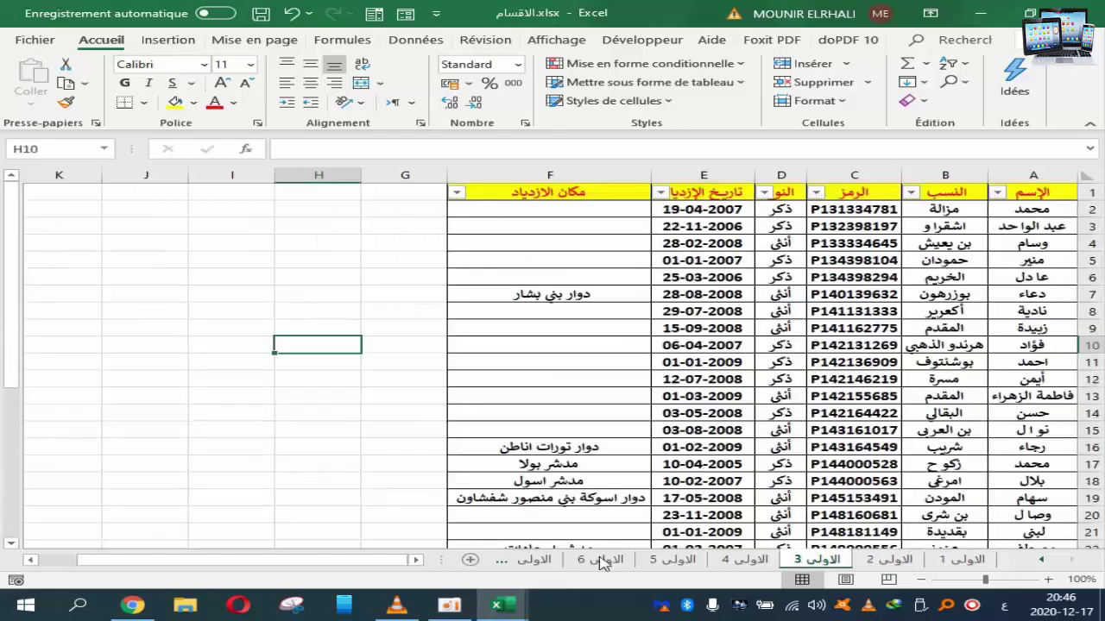
Return to the combined Classeur1 workbook and select columns A and B
left_click(516, 609)
left_click(619, 518)
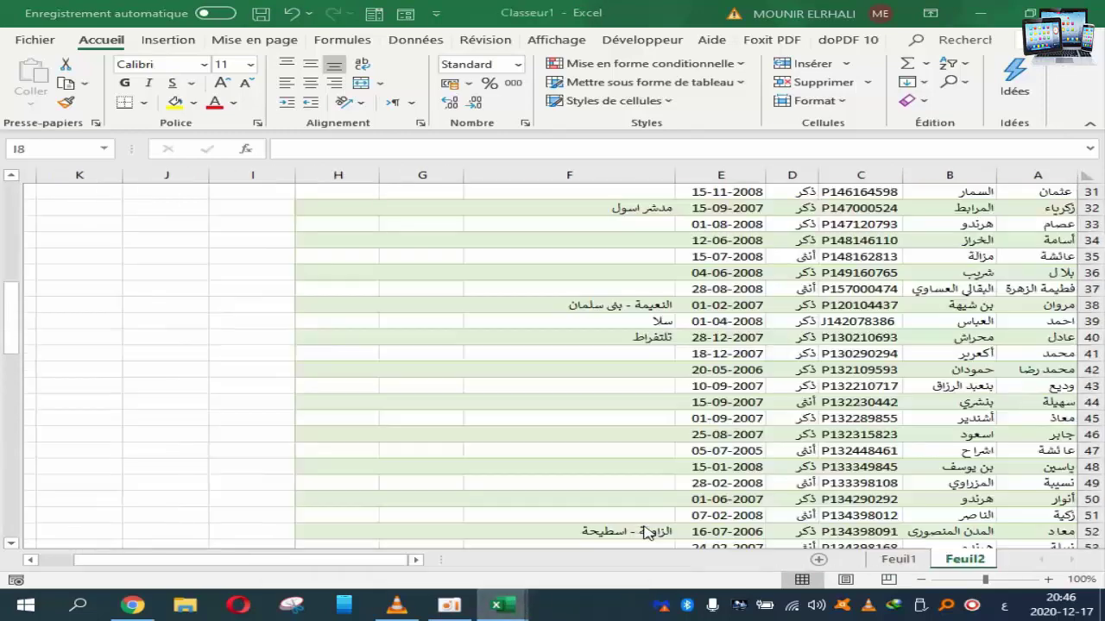
left_click_drag(1023, 175, 968, 175)
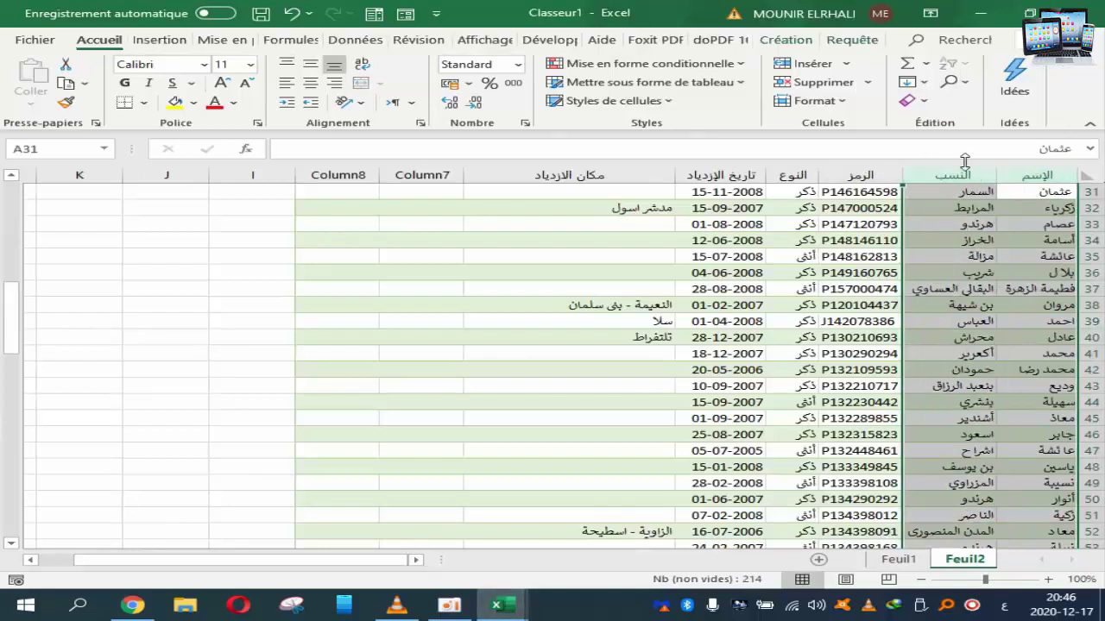
left_click(973, 87)
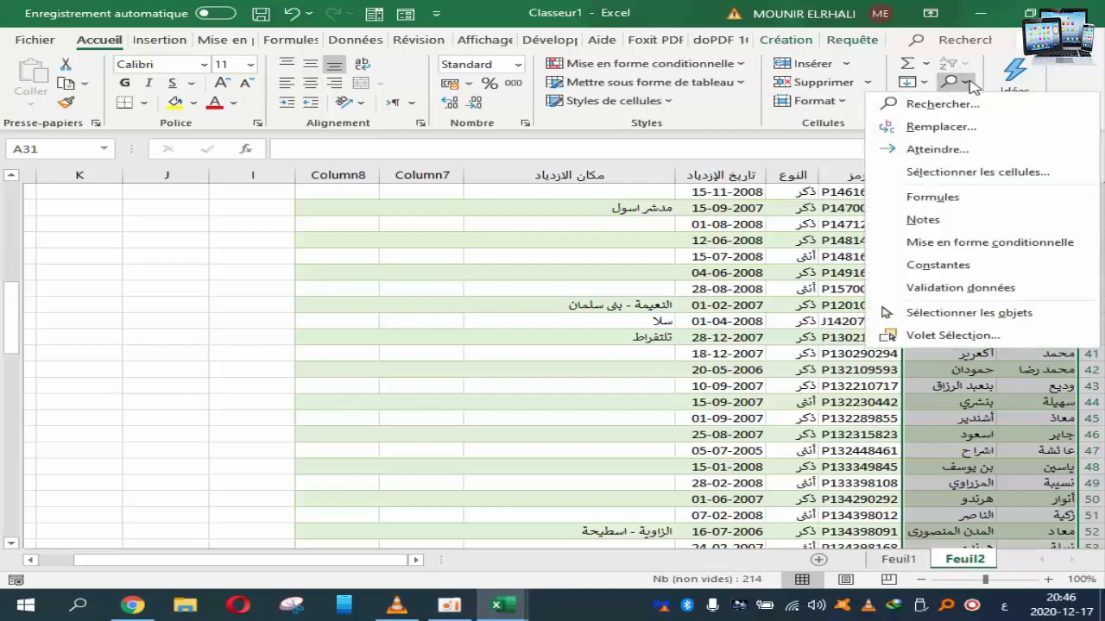
left_click(941, 104)
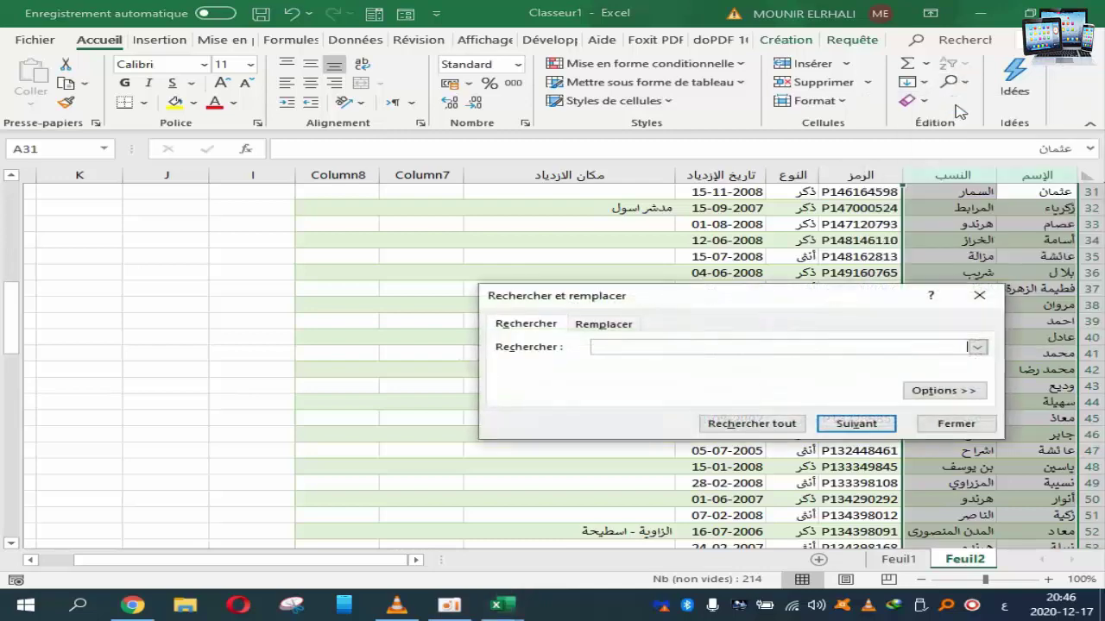
left_click_drag(891, 298, 560, 248)
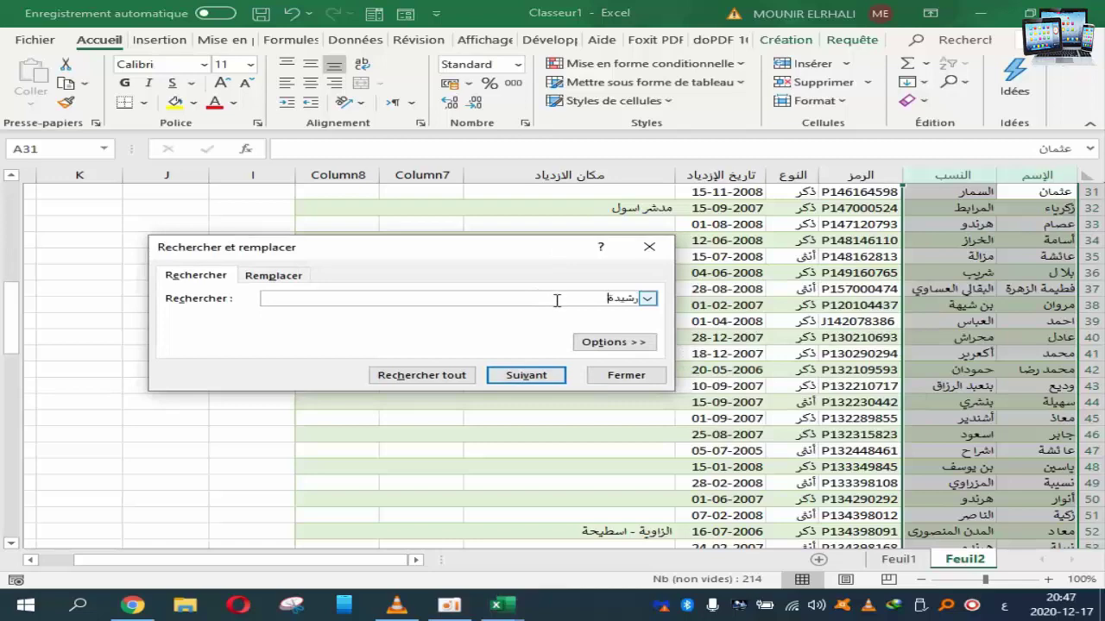
left_click(535, 380)
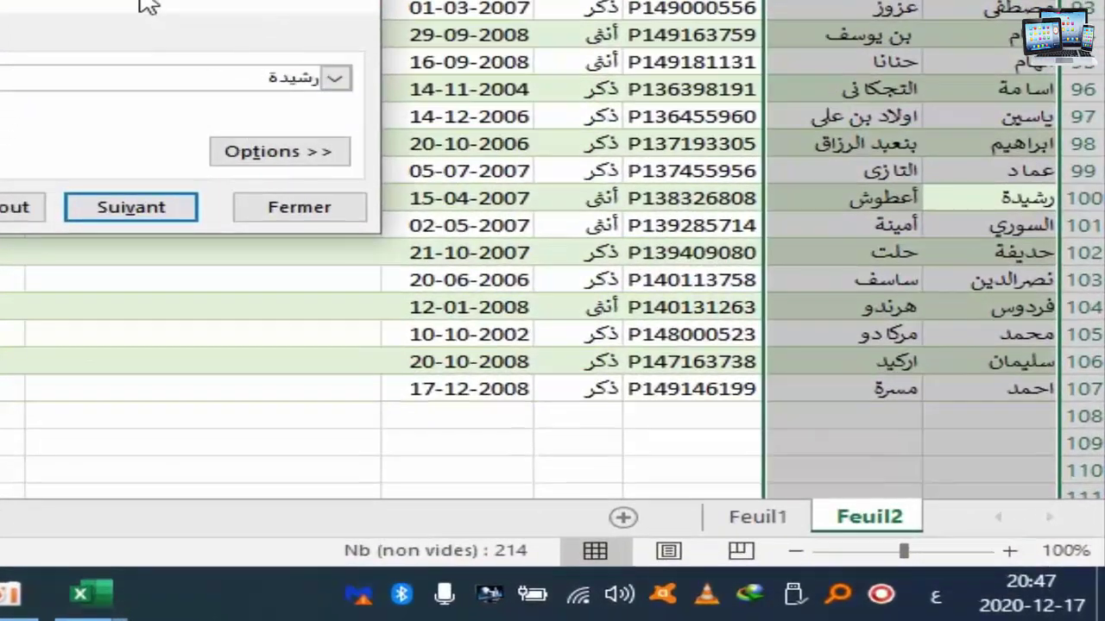
left_click(145, 3)
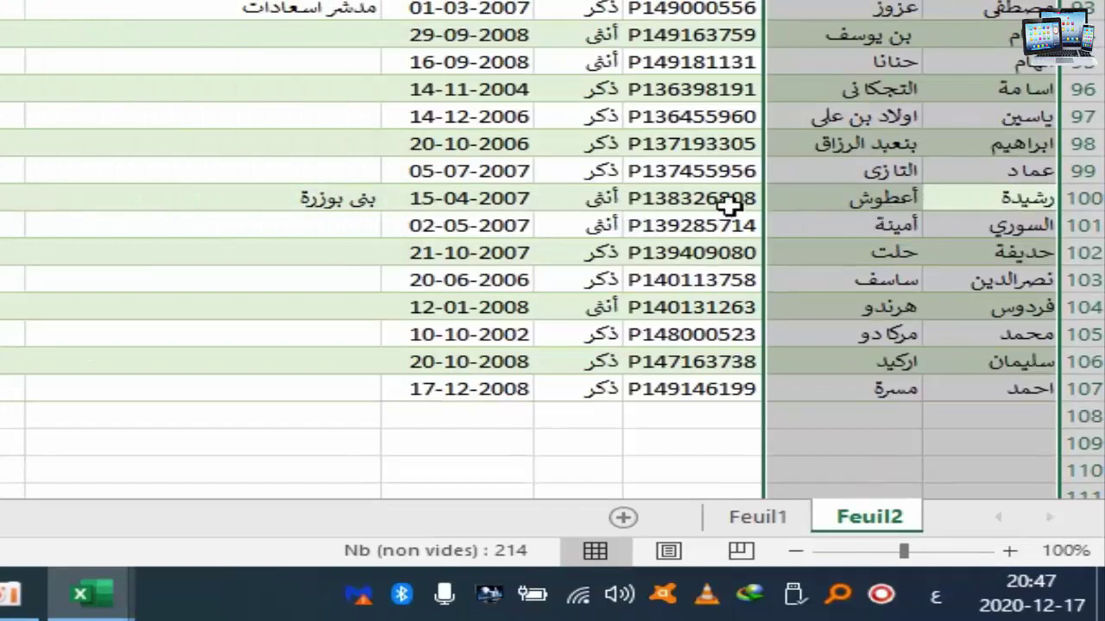
left_click(675, 201)
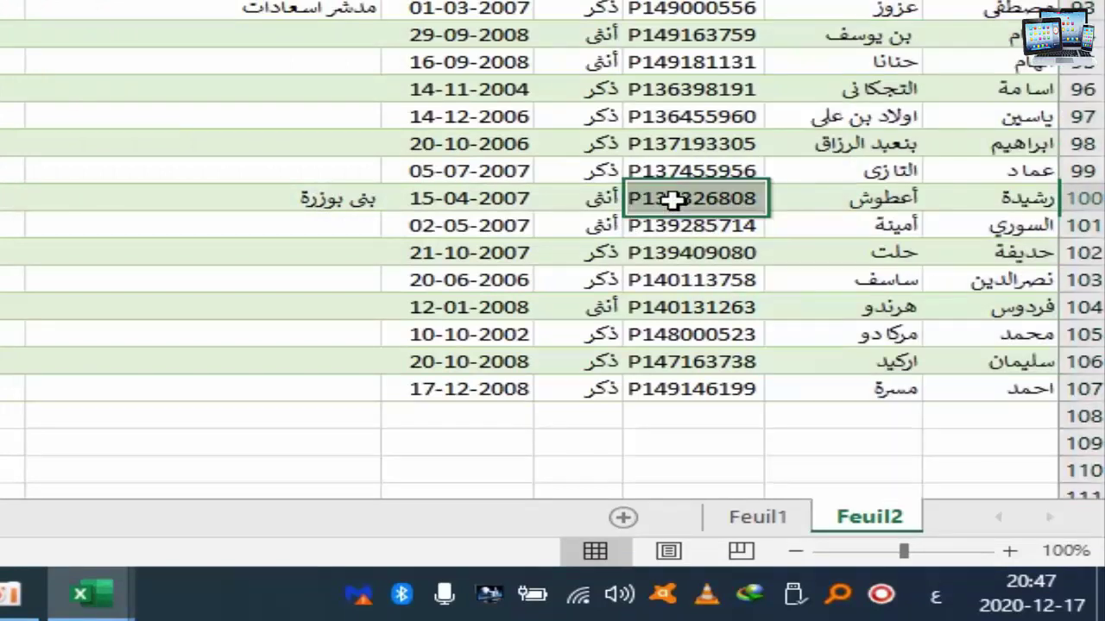
left_click(466, 201)
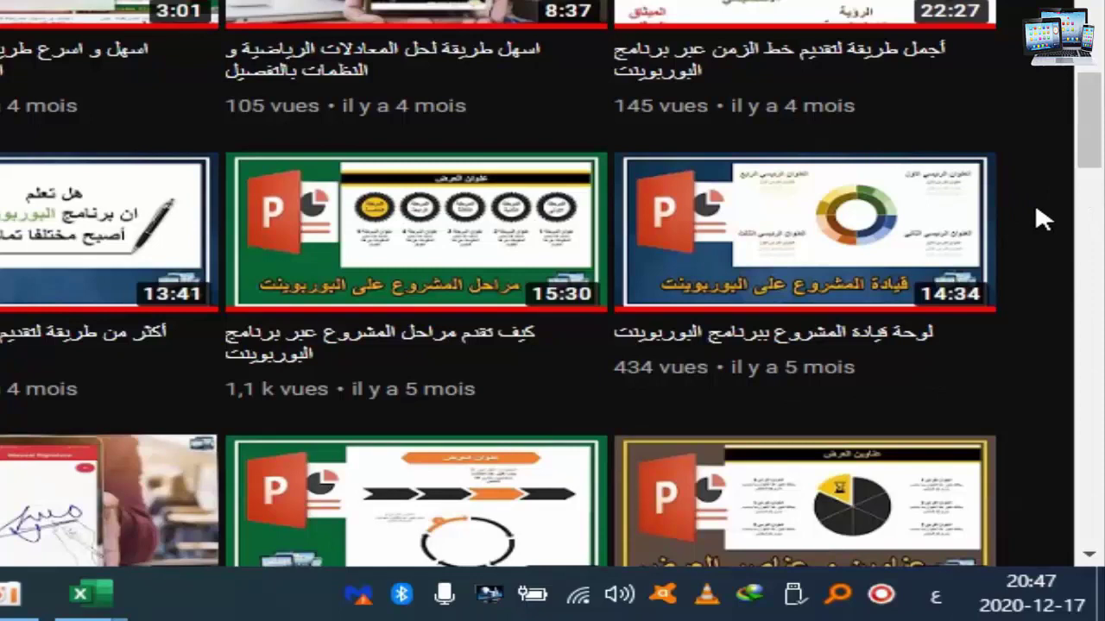
Scroll through the channel's grid of PowerPoint and Word tutorial videos
scroll(1035, 202, "up", 3)
scroll(1035, 202, "up", 5)
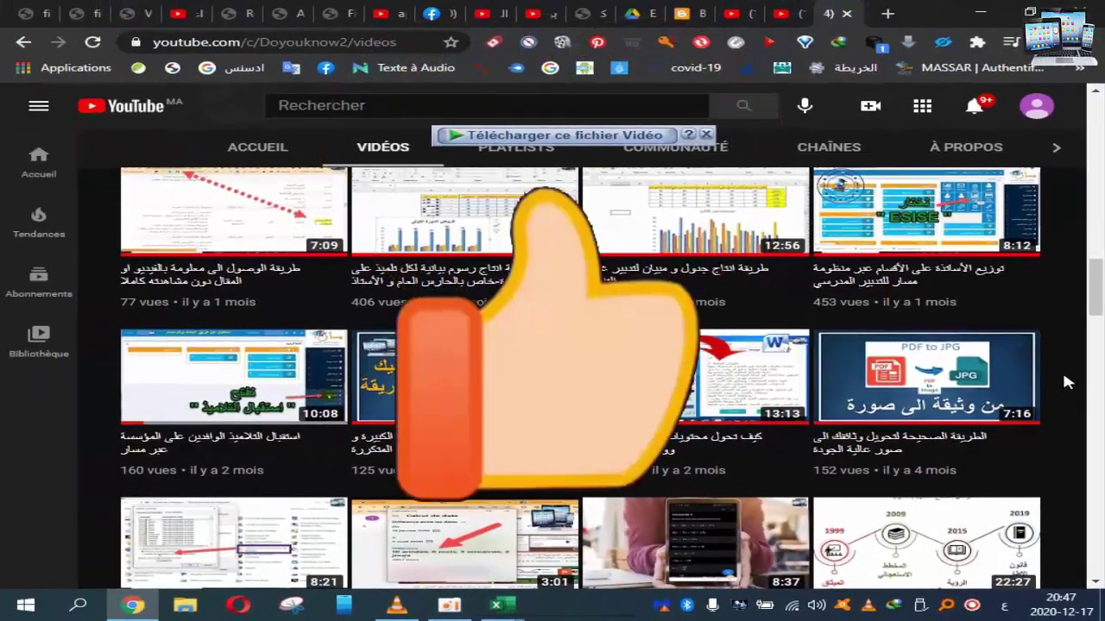
scroll(1064, 376, "down", 3)
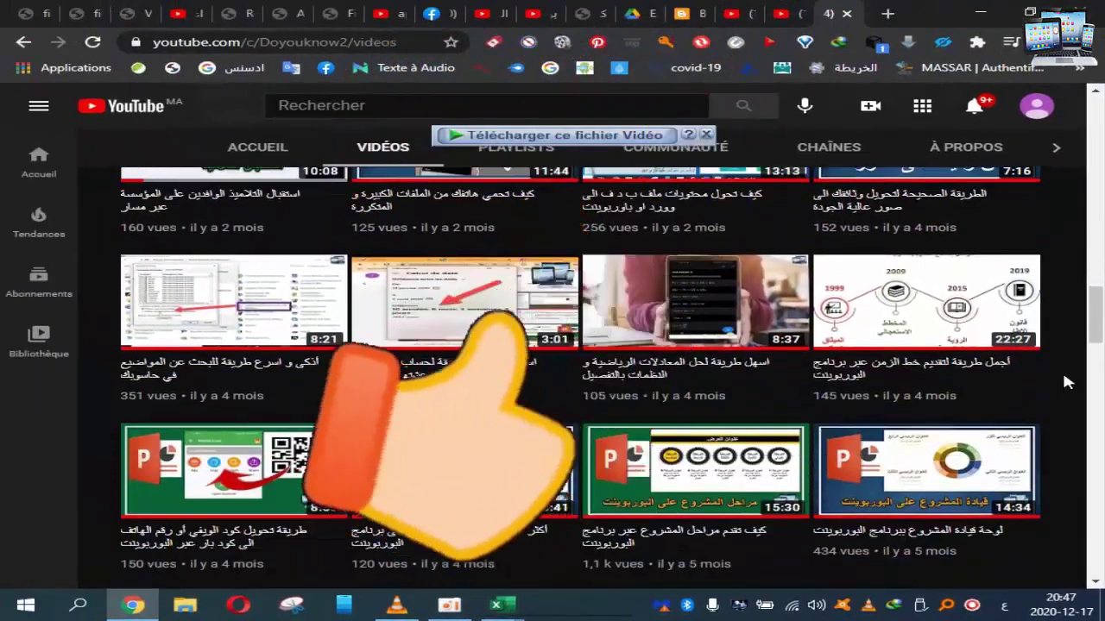
scroll(1066, 383, "down", 2)
scroll(1066, 382, "down", 2)
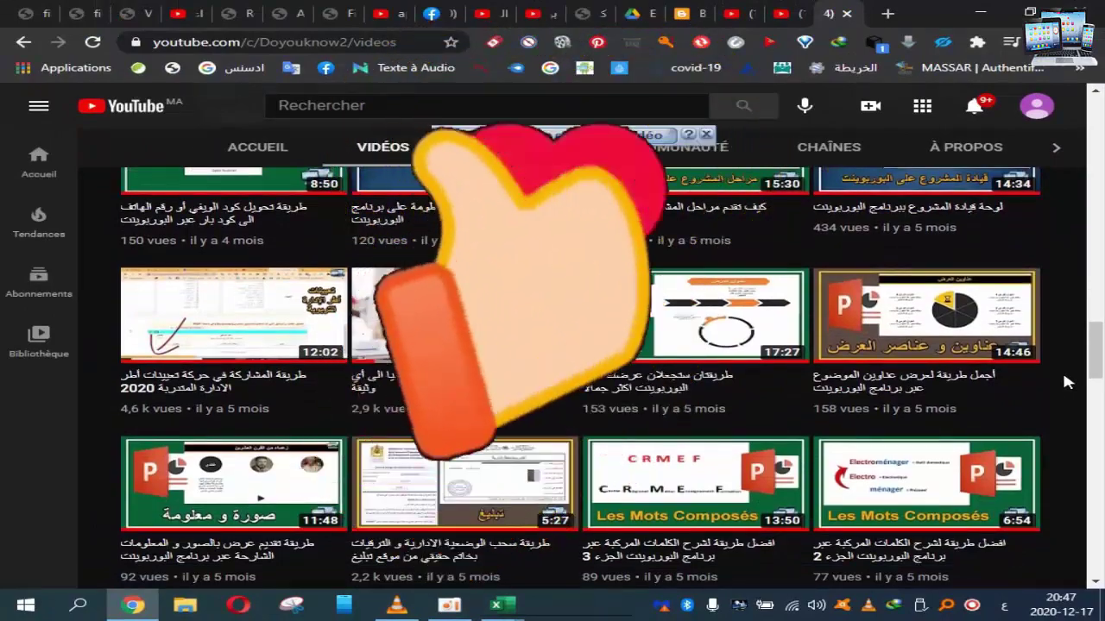
scroll(1067, 382, "down", 2)
scroll(1067, 381, "down", 1)
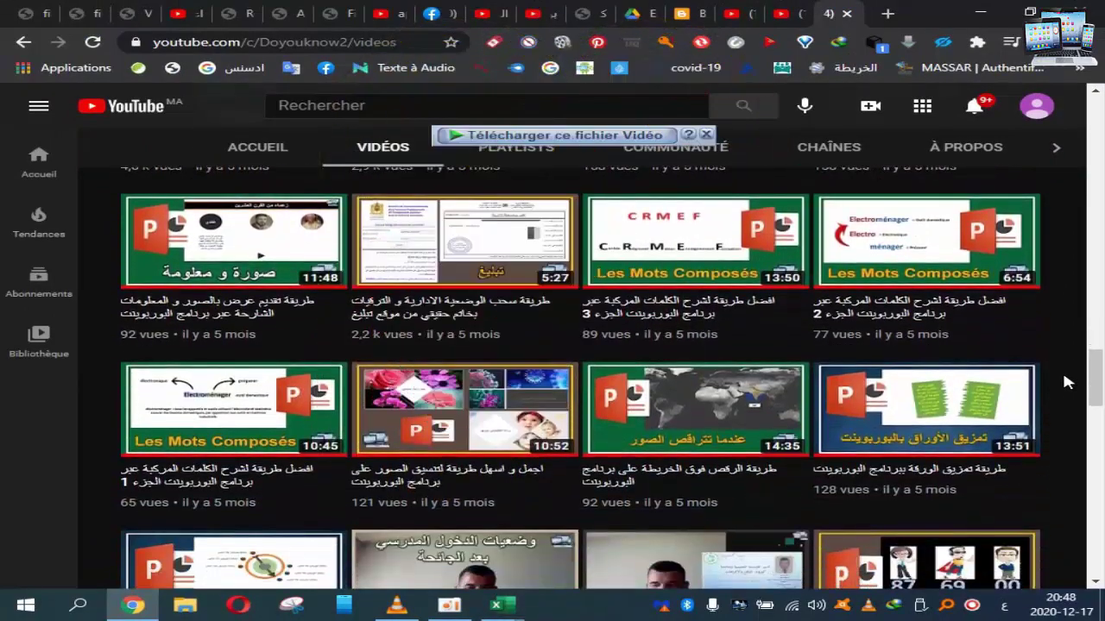
scroll(1066, 382, "down", 1)
scroll(1067, 382, "down", 3)
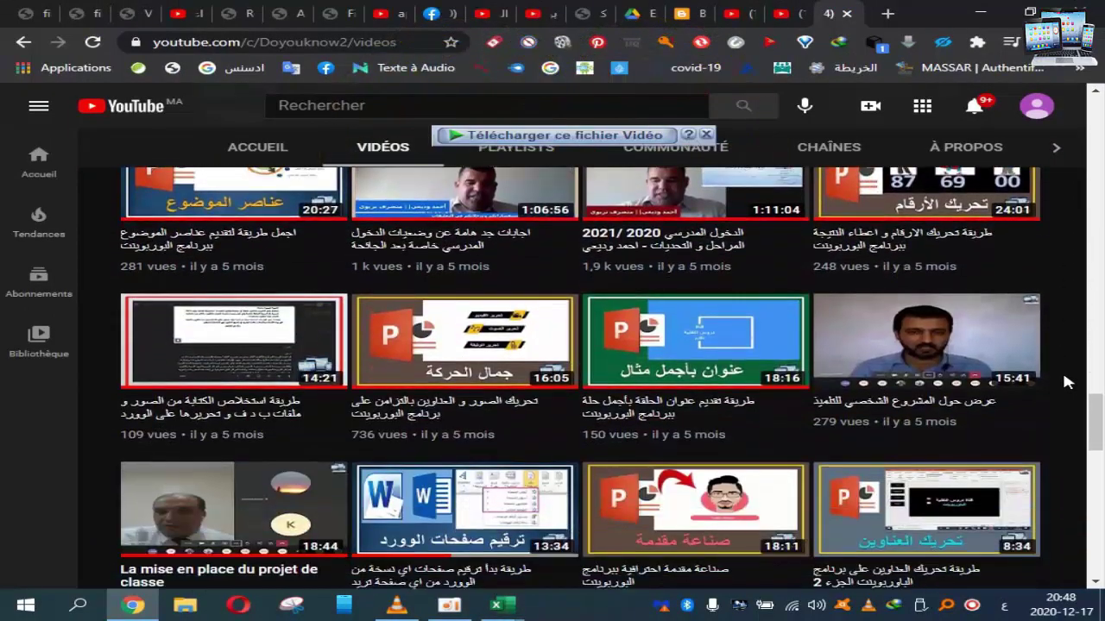
scroll(1067, 381, "down", 1)
scroll(1067, 382, "down", 3)
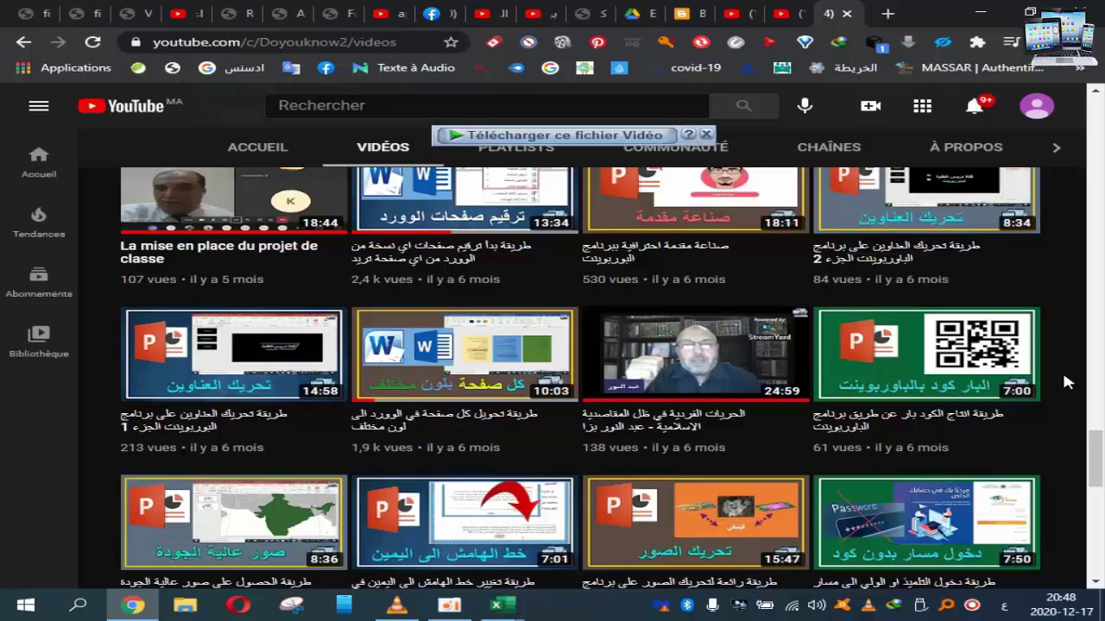
scroll(1067, 381, "down", 2)
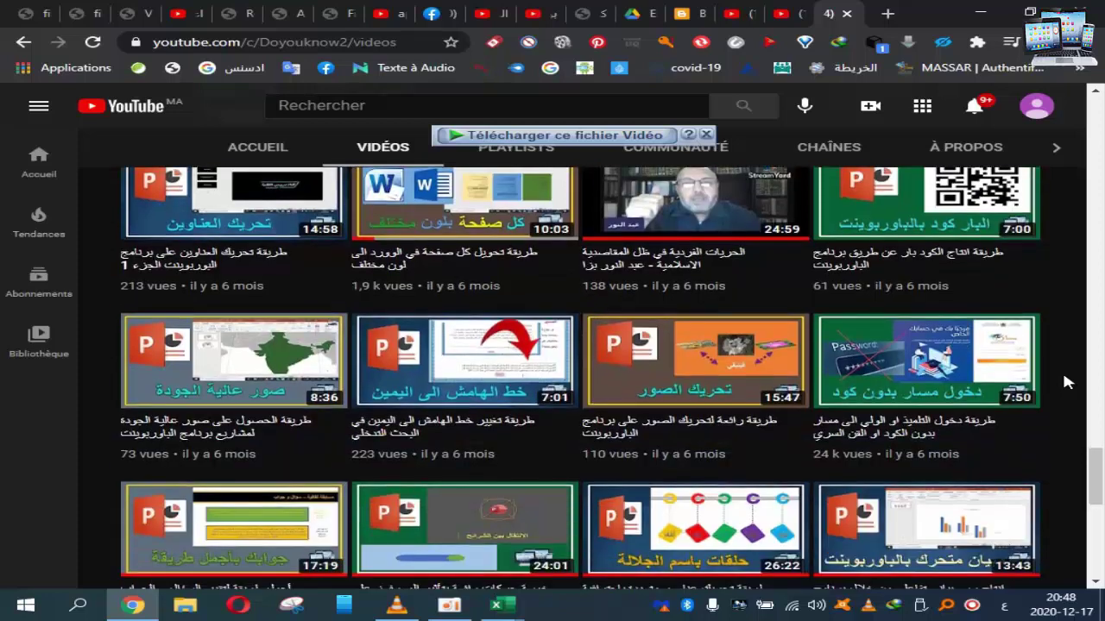